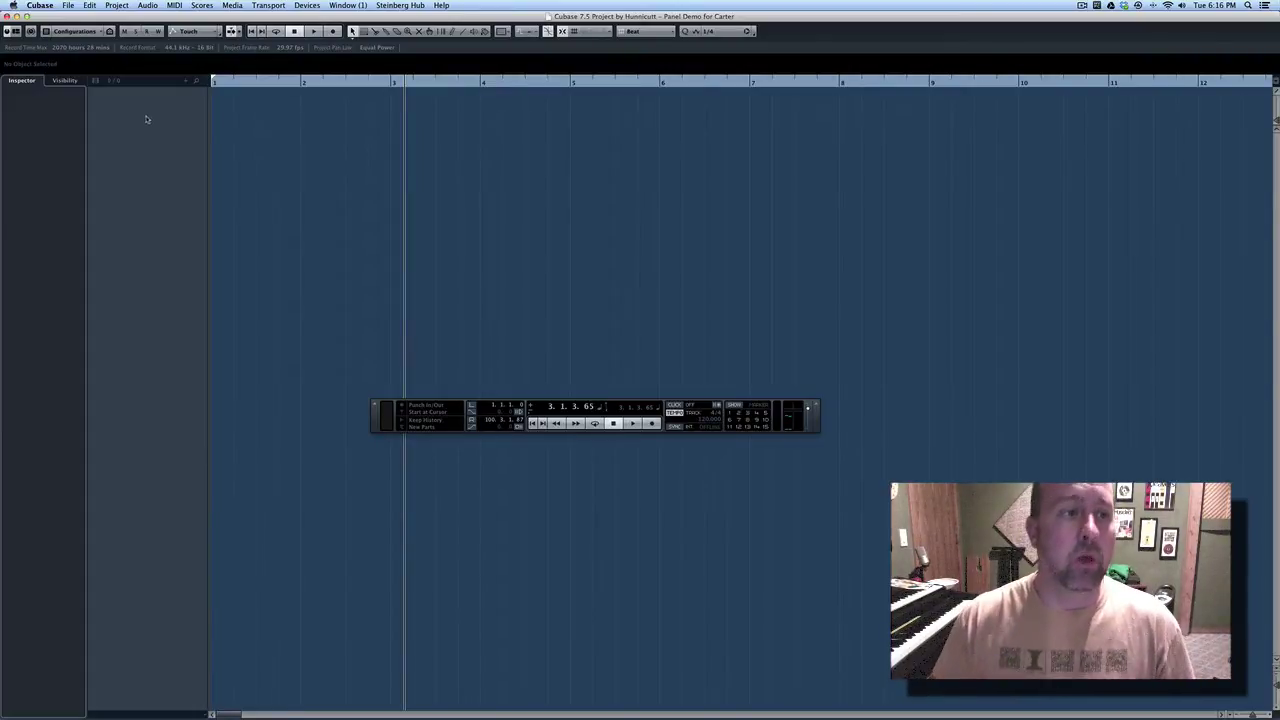
- Add a MIDI track and an audio track to the project
right_click(147, 119)
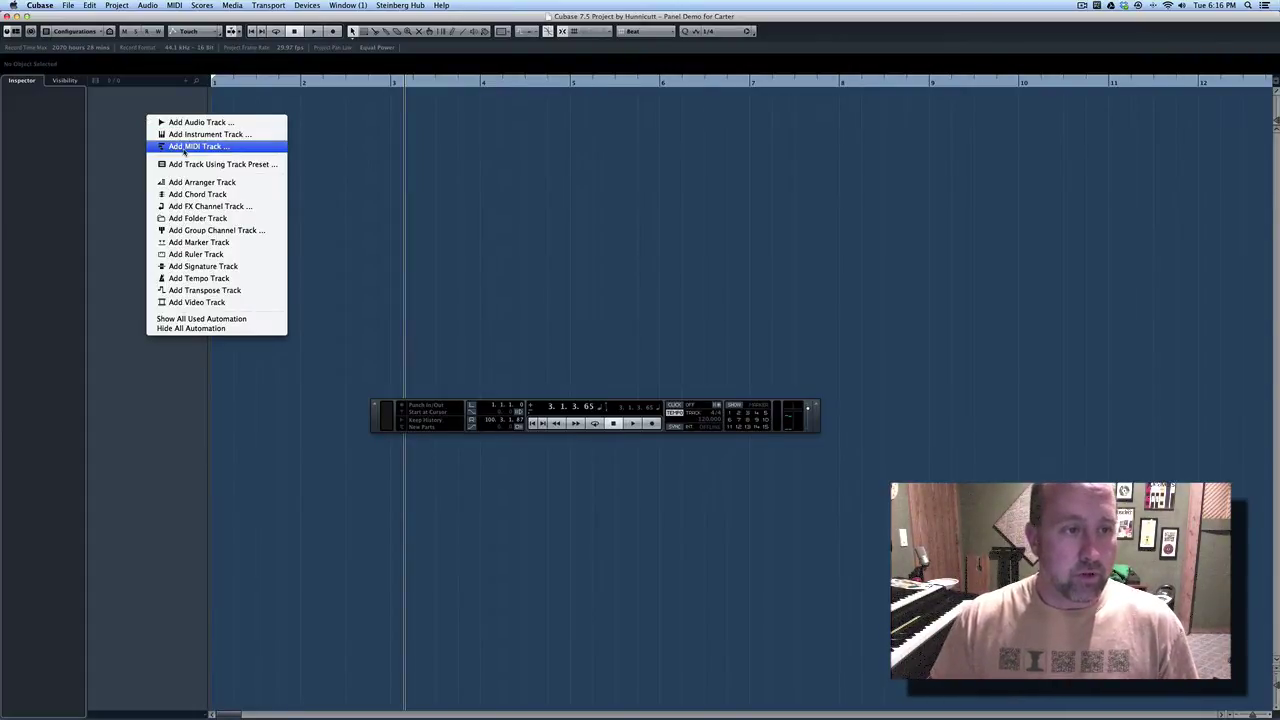
click(190, 147)
click(756, 212)
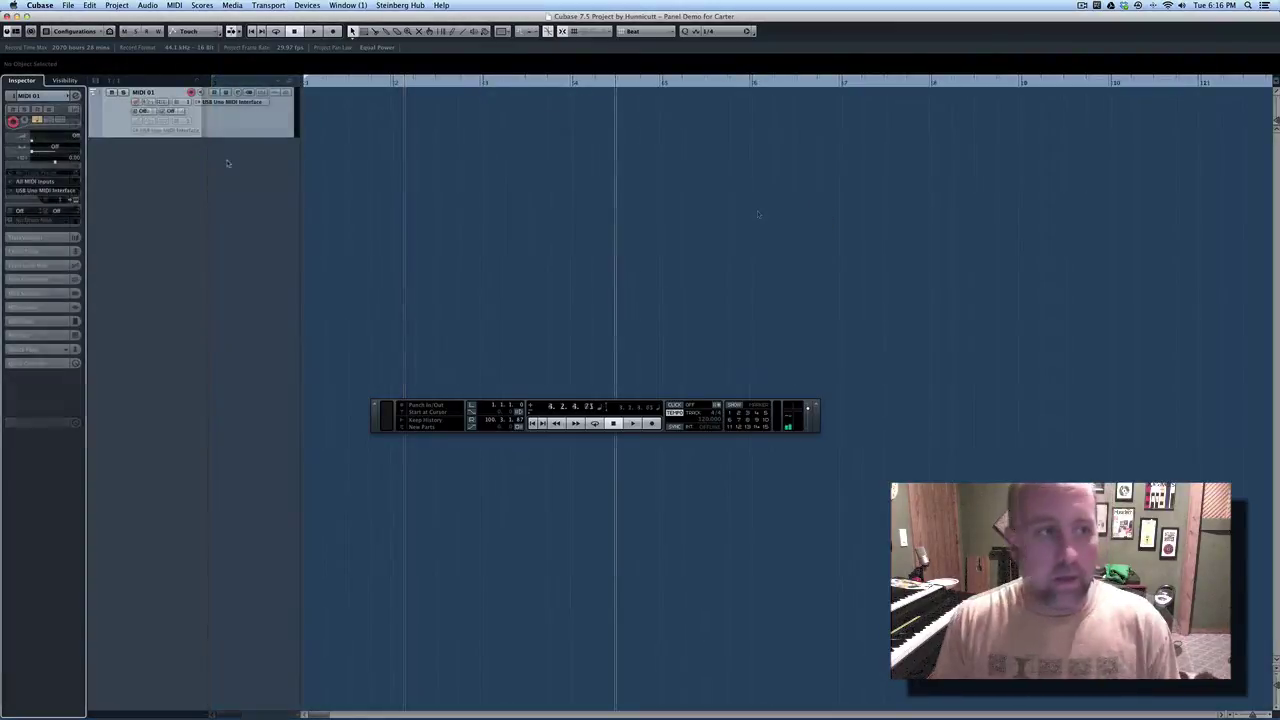
right_click(233, 126)
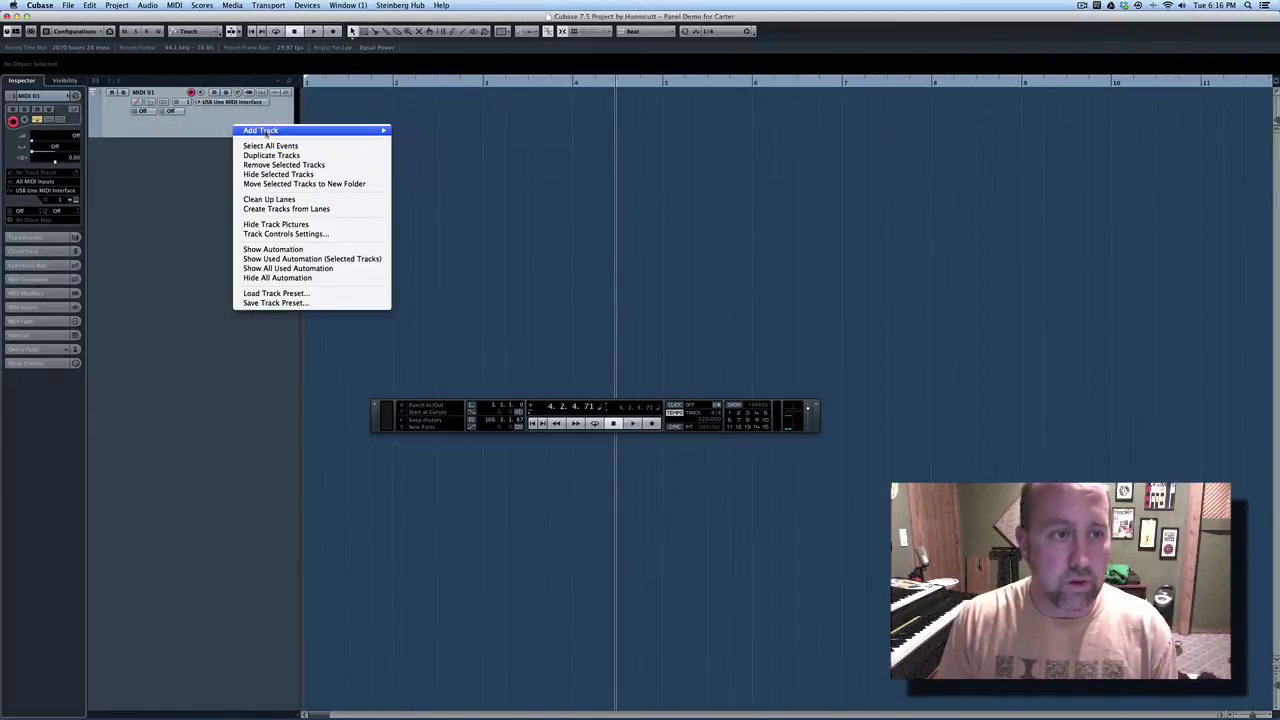
mouse_move(266, 133)
click(430, 131)
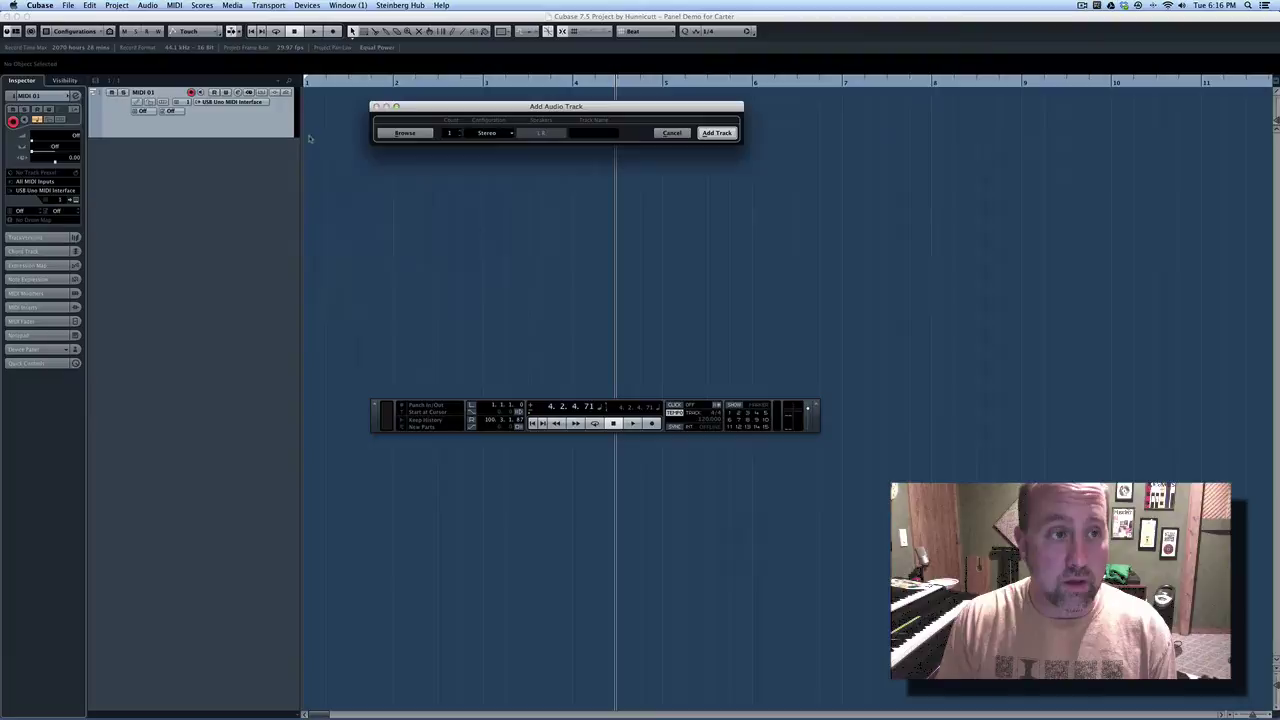
click(730, 134)
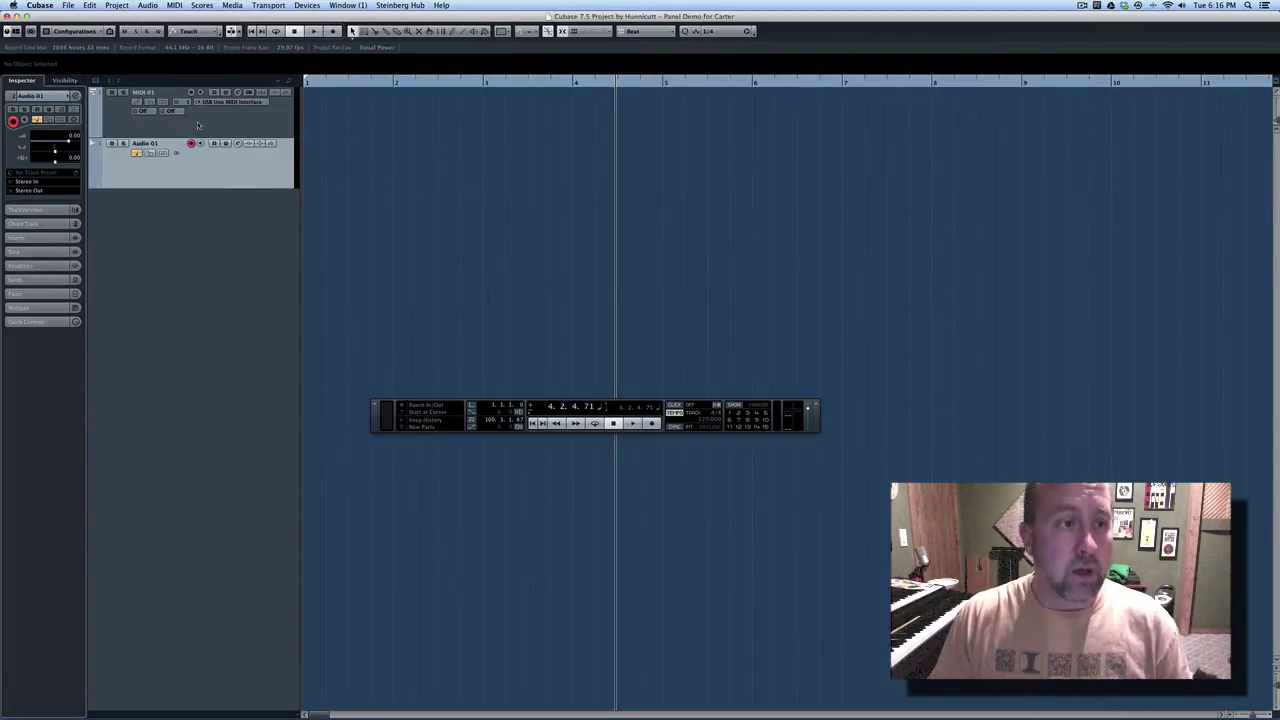
- Move D-50 MIDI and D-50 Audio into a new folder track, then collapse and expand it
click(283, 124)
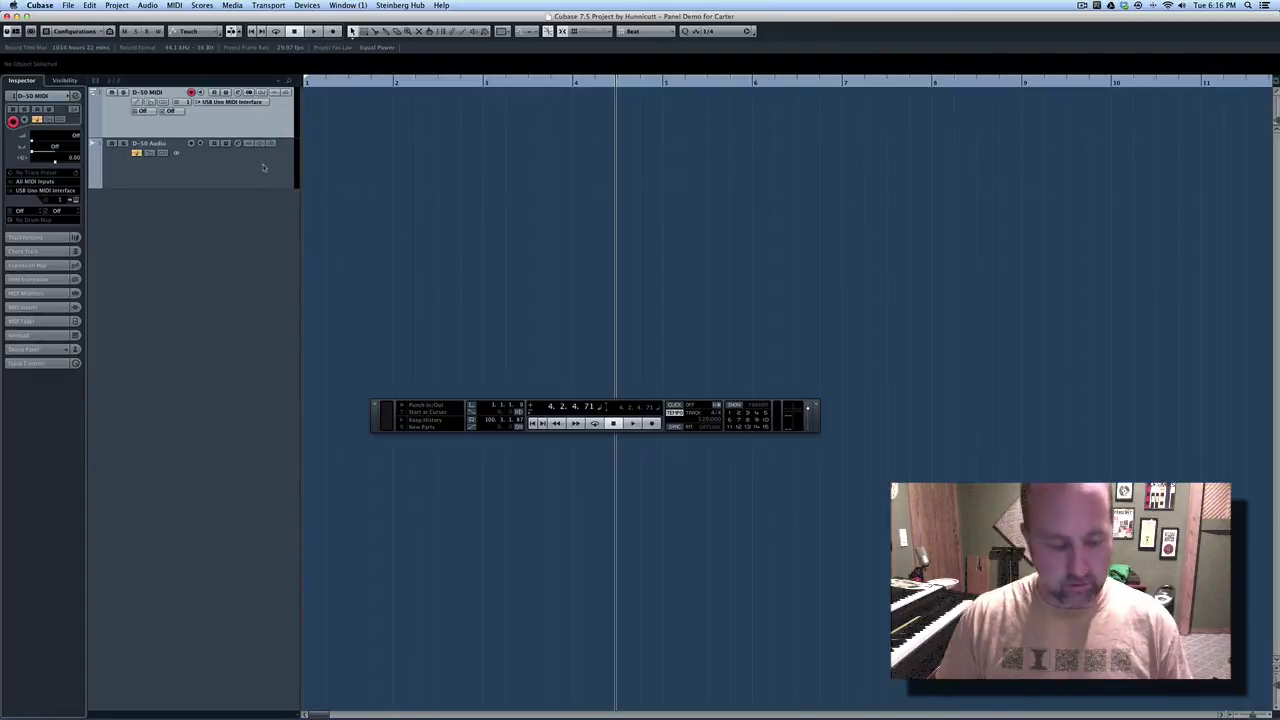
shift+click(263, 167)
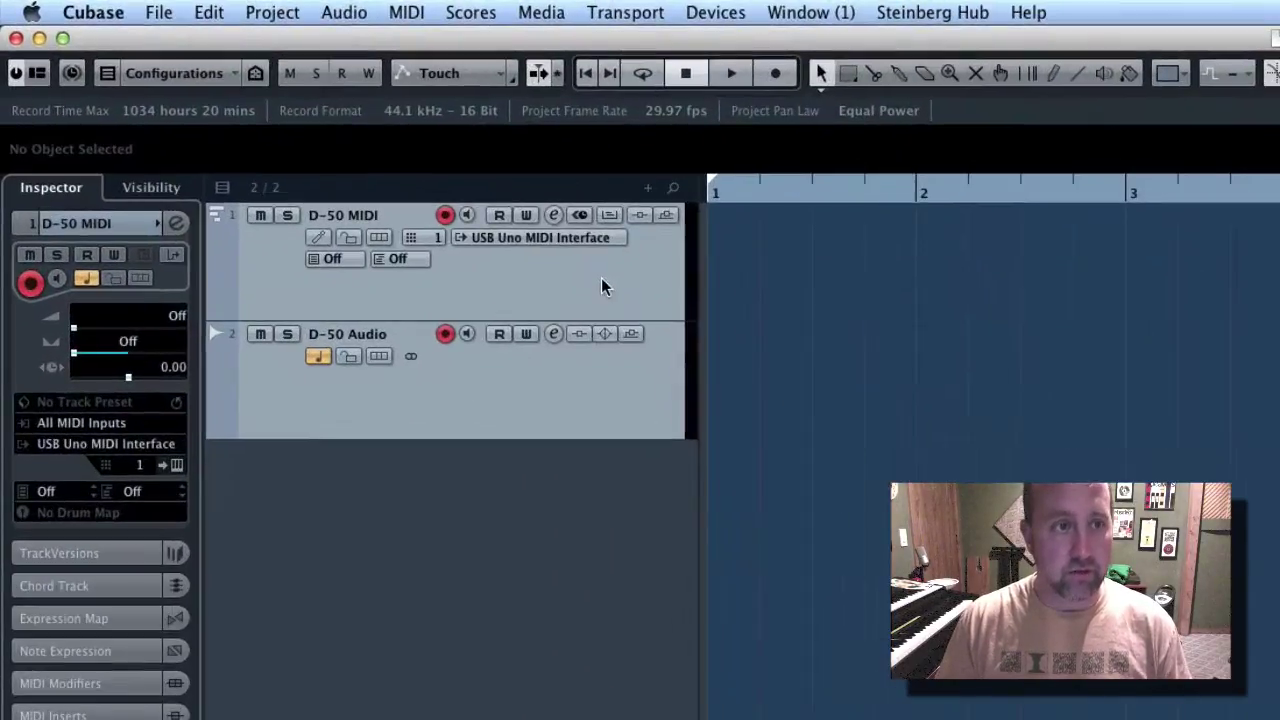
right_click(257, 123)
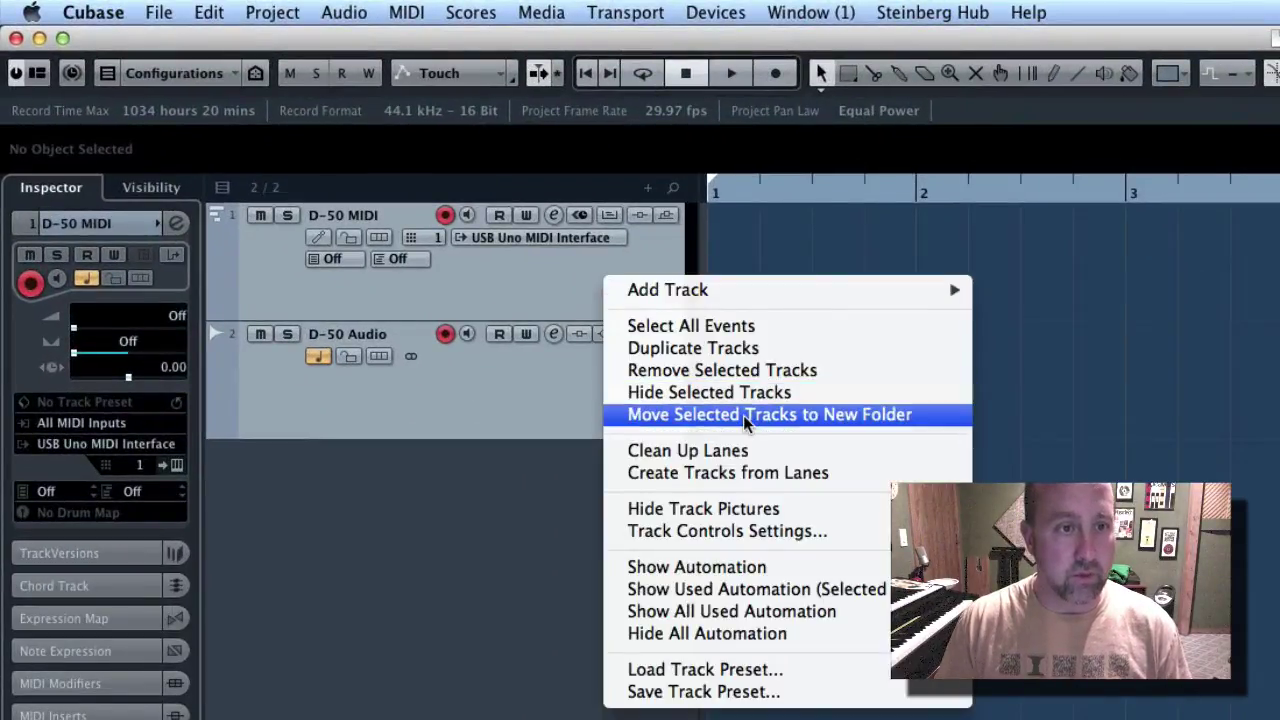
click(663, 414)
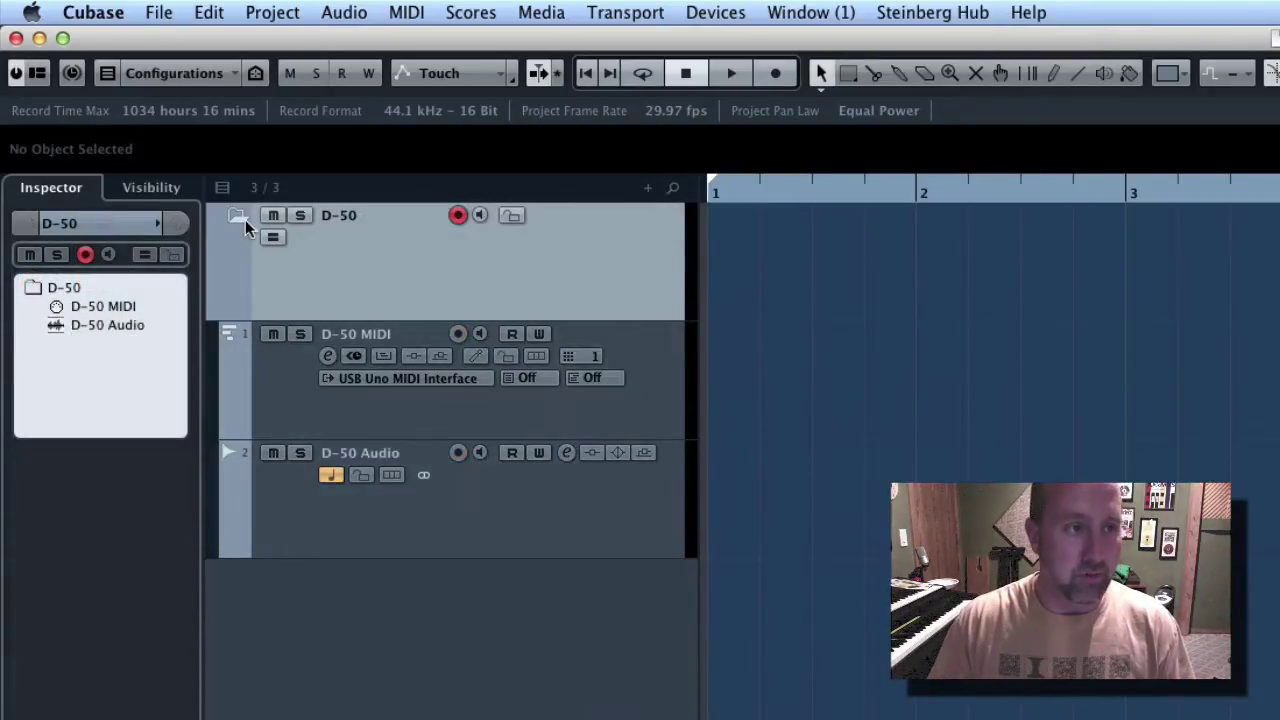
click(243, 218)
click(224, 217)
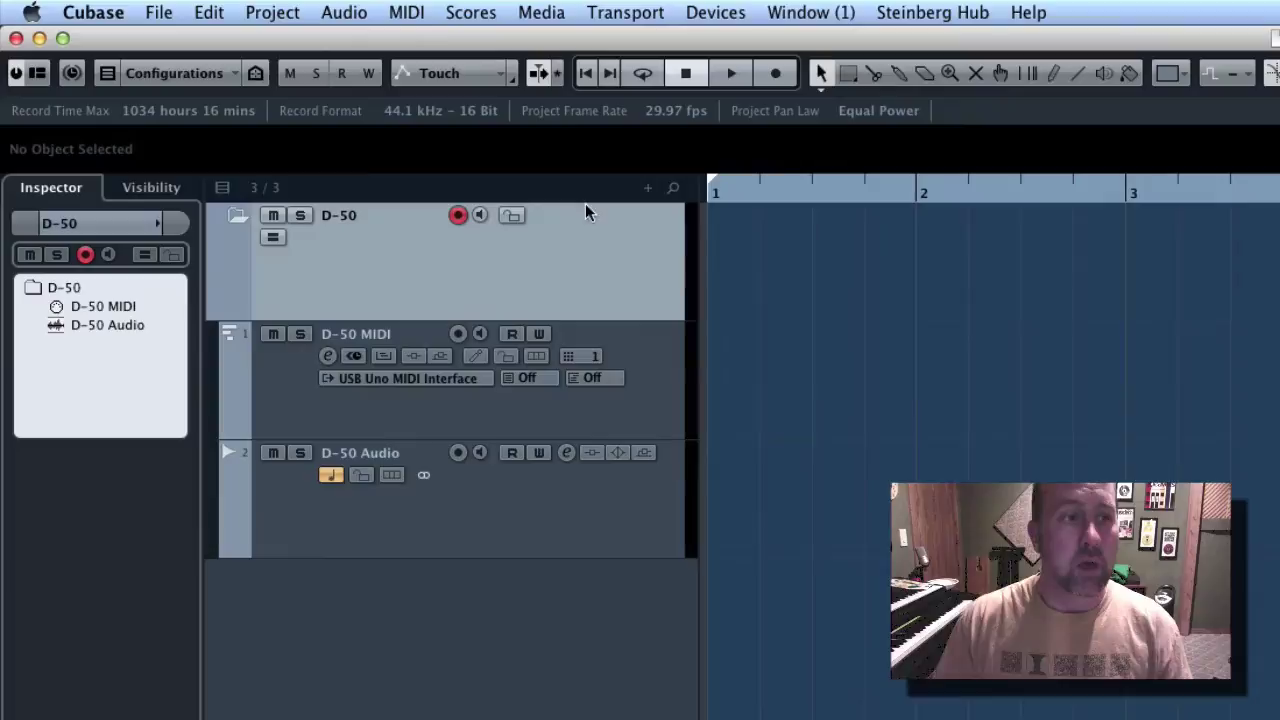
- With the D-50 MIDI track selected, bring up the Devices menu
click(657, 390)
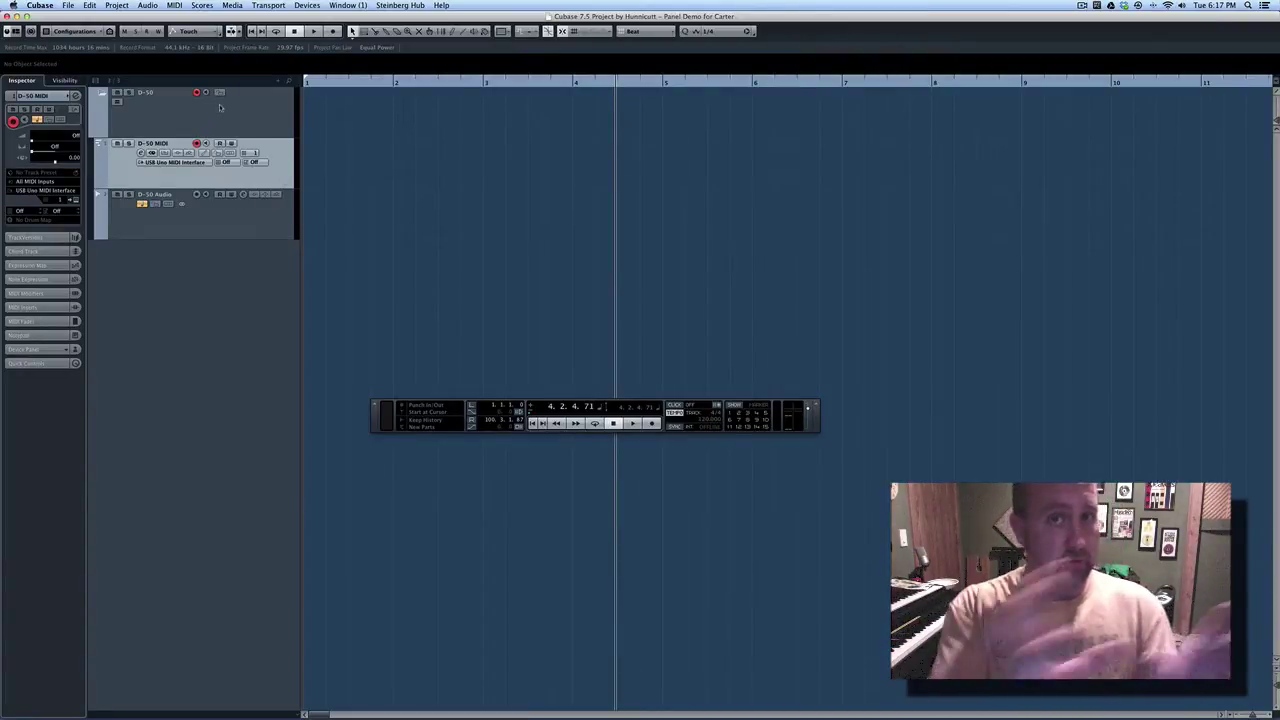
click(302, 5)
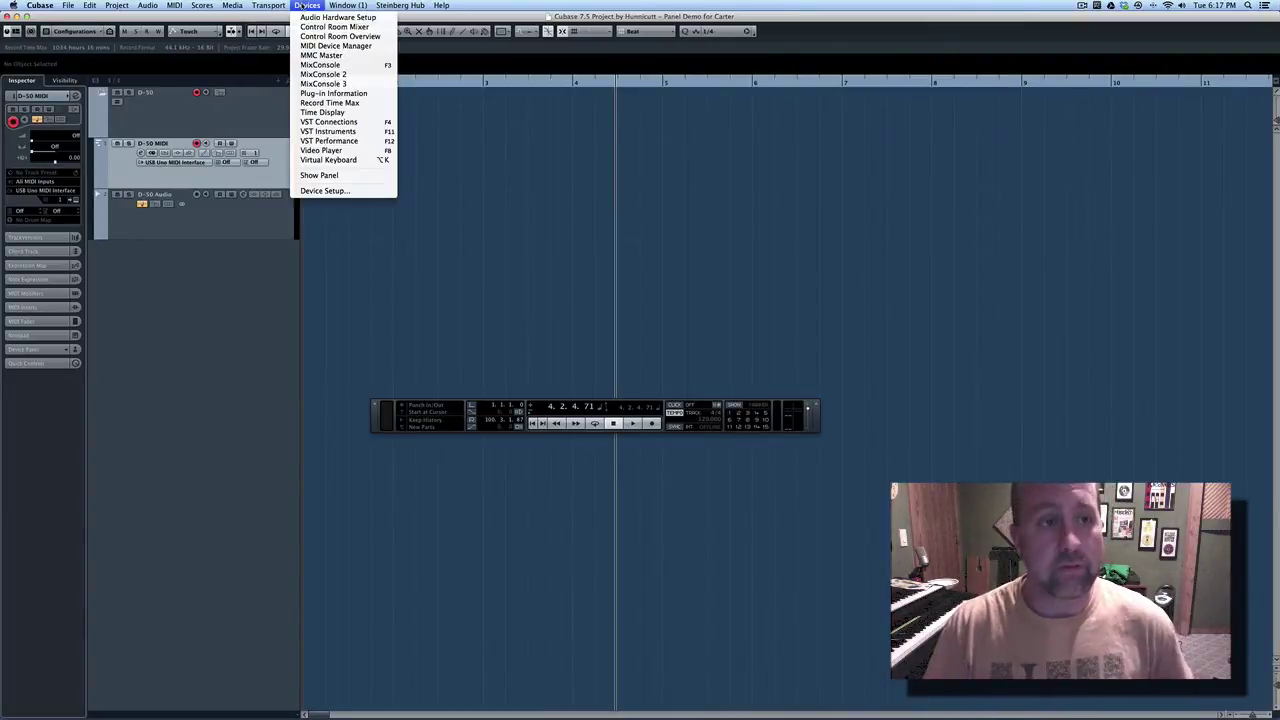
- Install the D-50 (ROLAND) device in the MIDI Device Manager
click(360, 46)
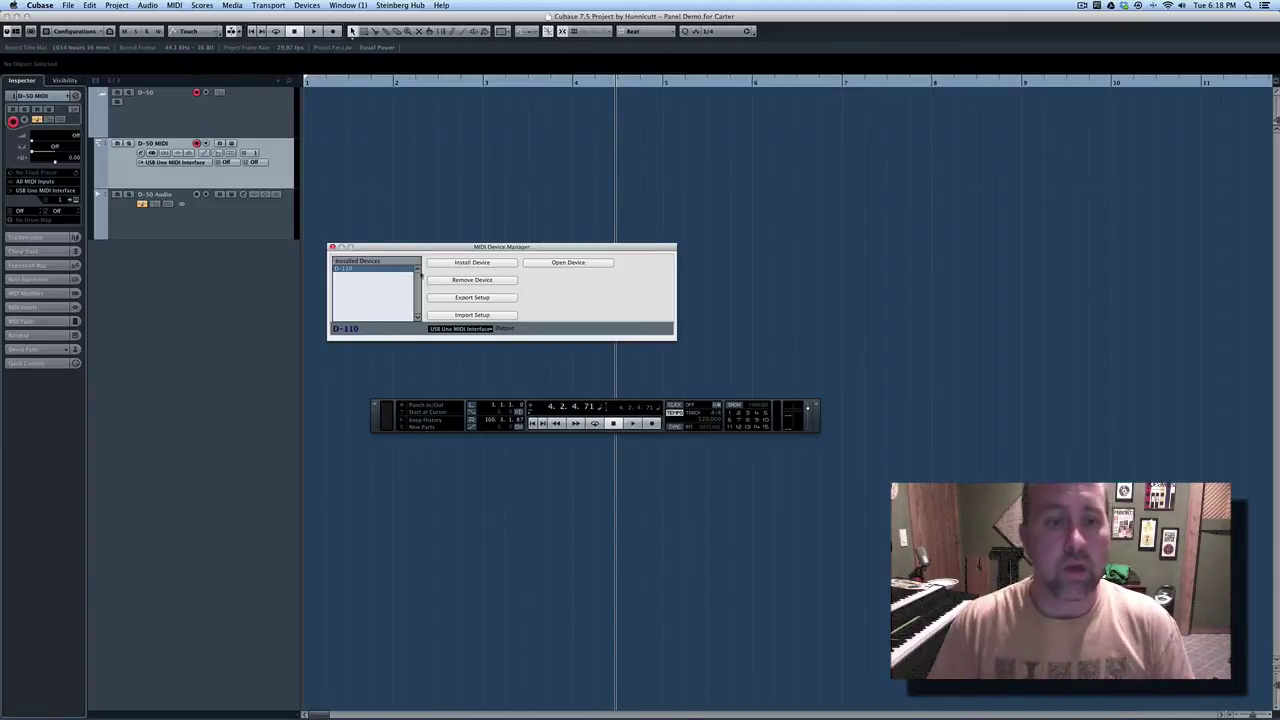
click(472, 263)
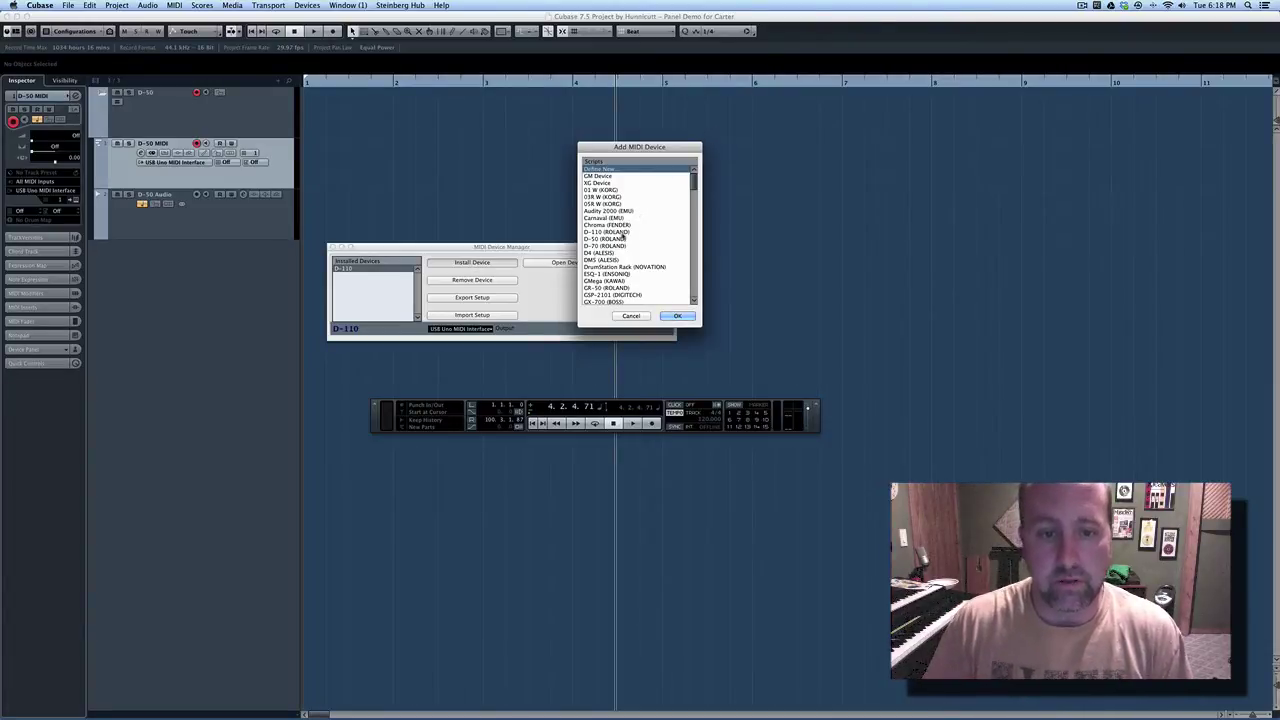
click(616, 242)
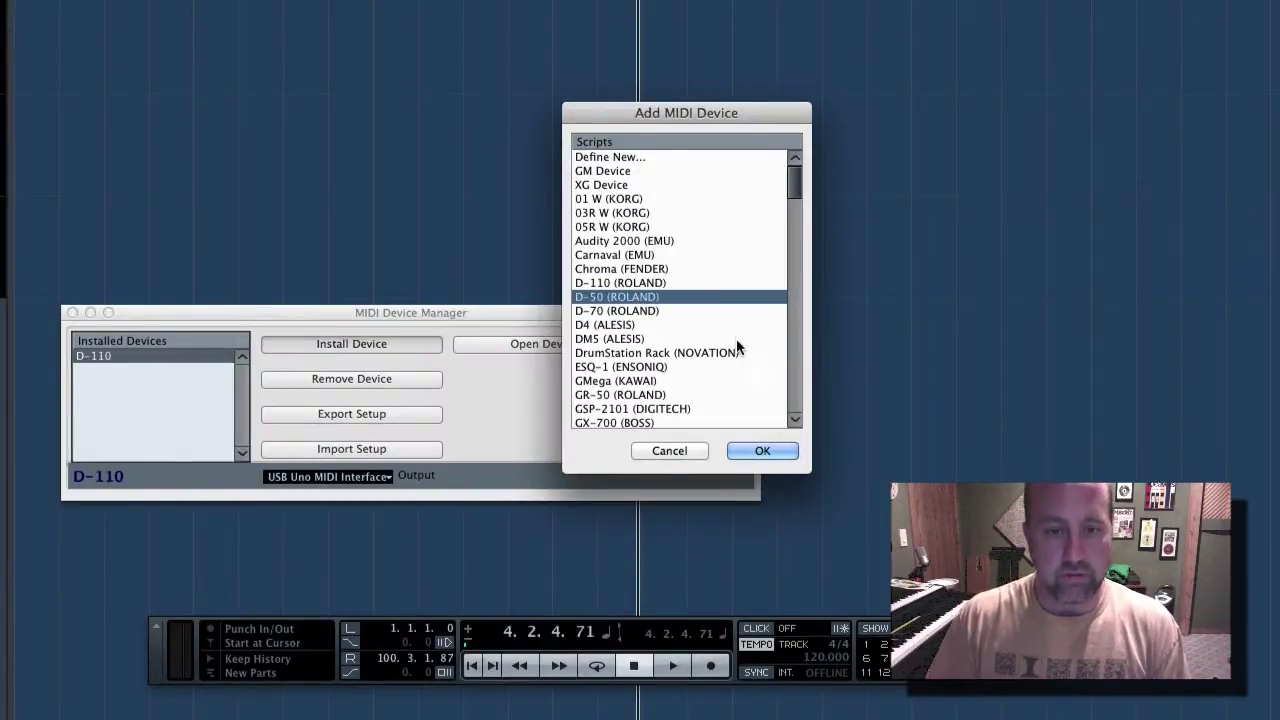
click(755, 450)
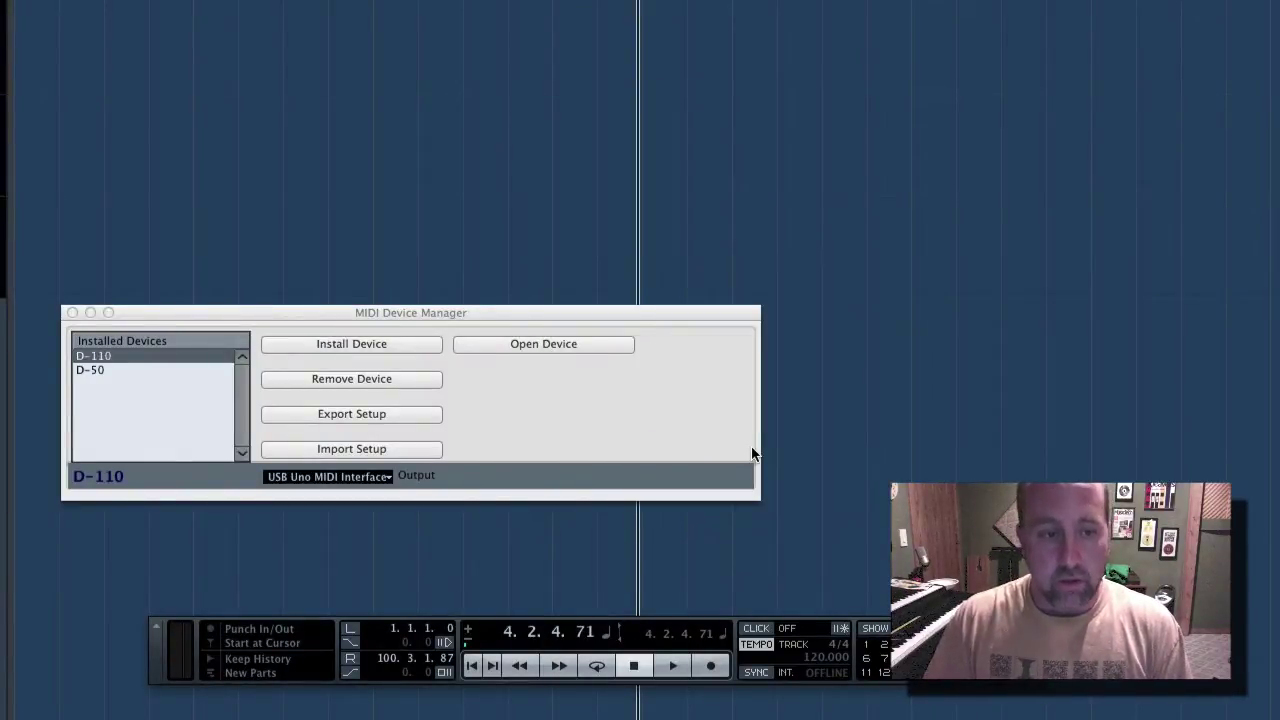
- Set the installed D-50 device's output to USB Uno MIDI Interface
click(122, 372)
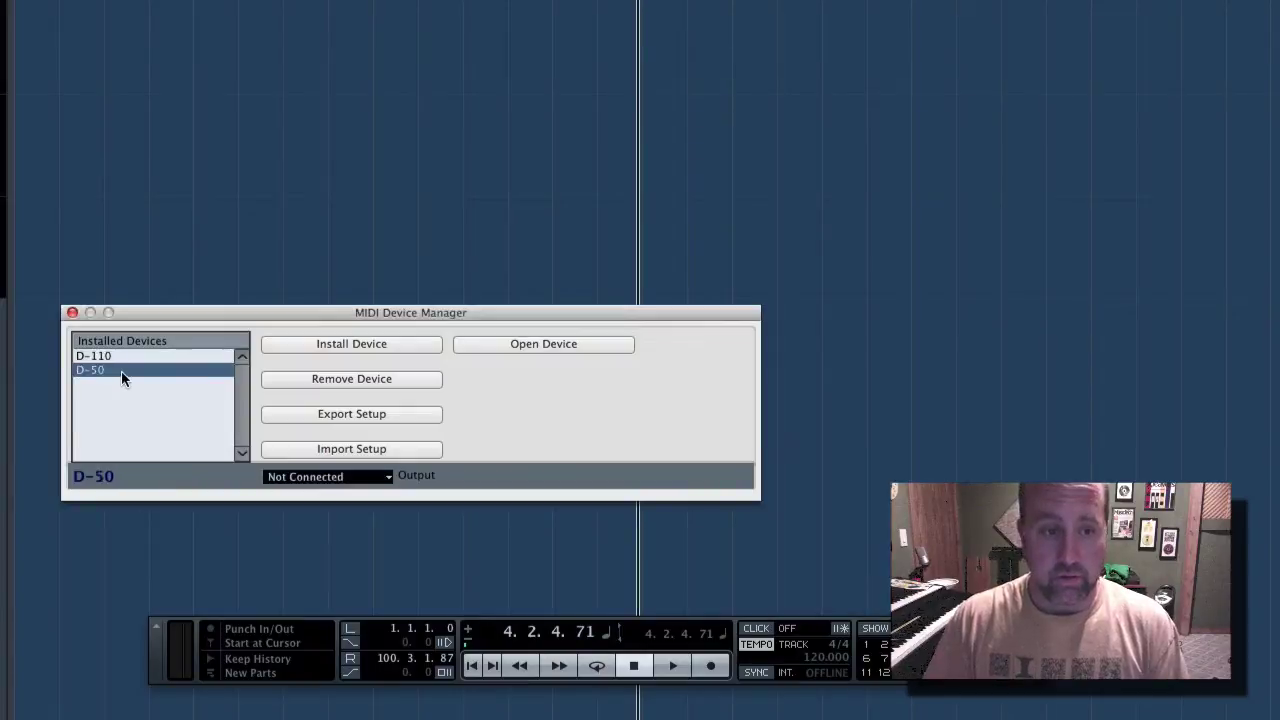
click(370, 480)
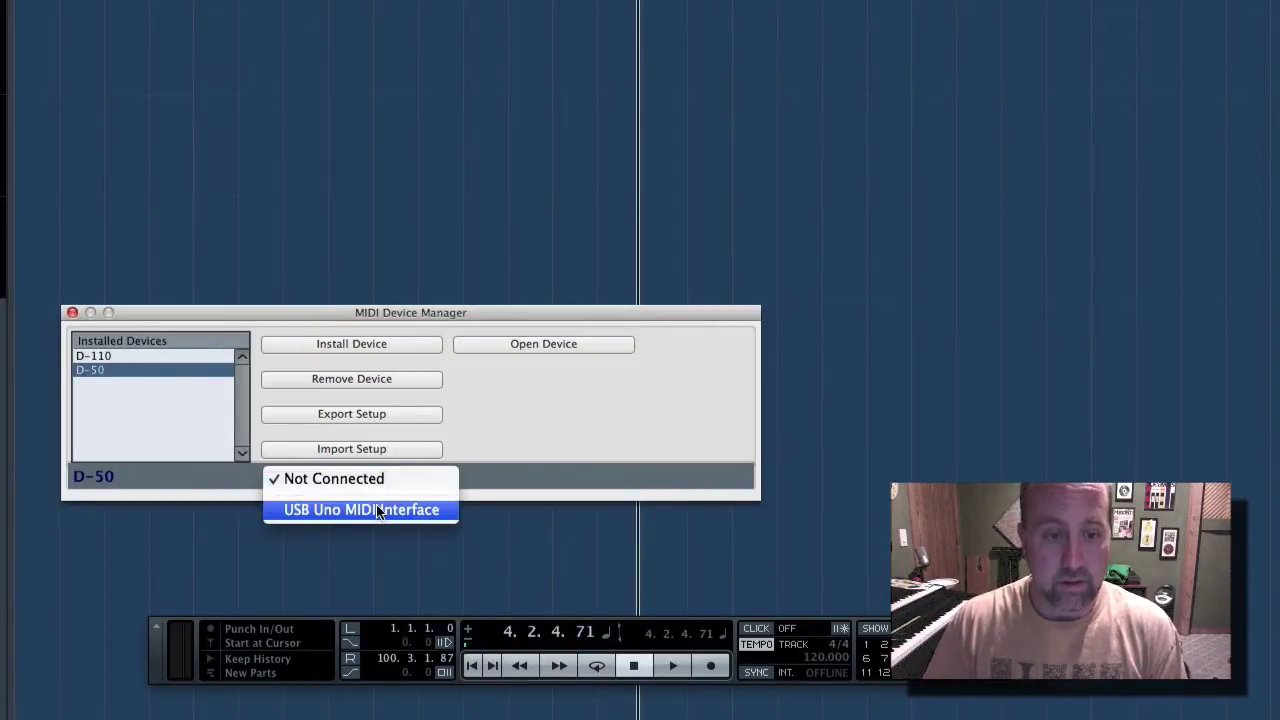
click(373, 510)
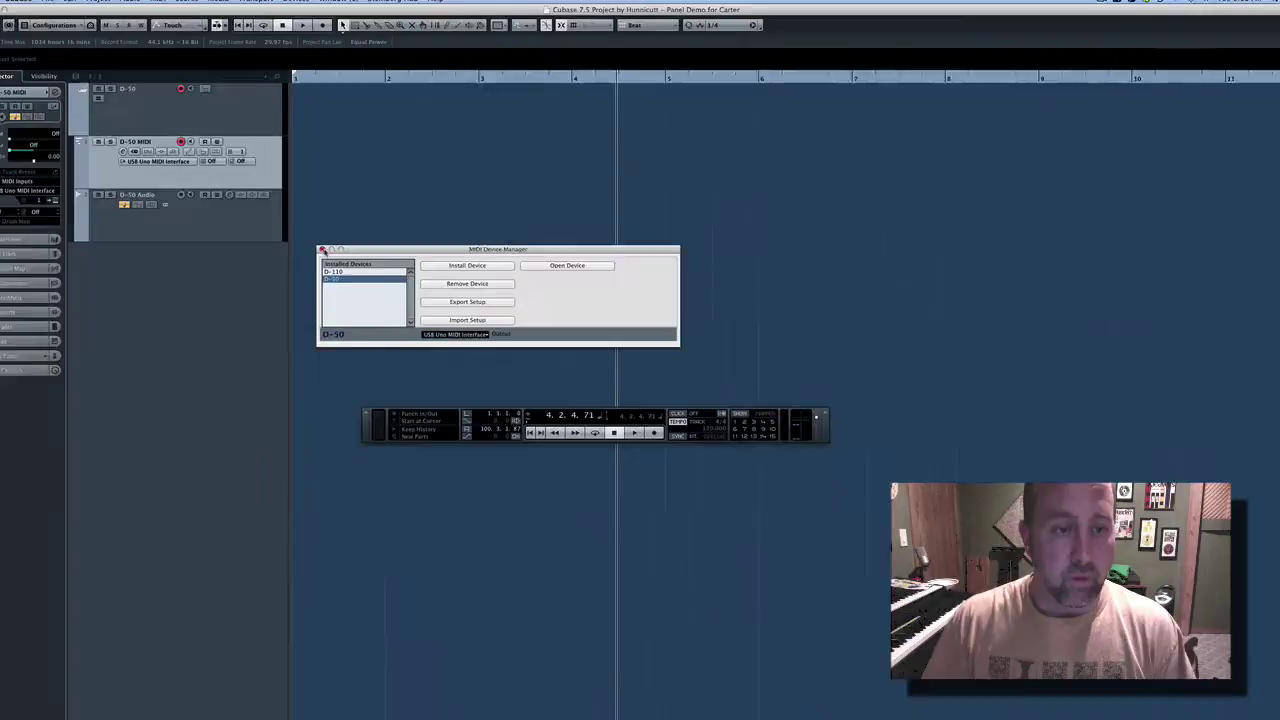
- Close the Device Manager and route the D-50 MIDI track to D-50 (USB Uno MIDI Interface)
click(333, 248)
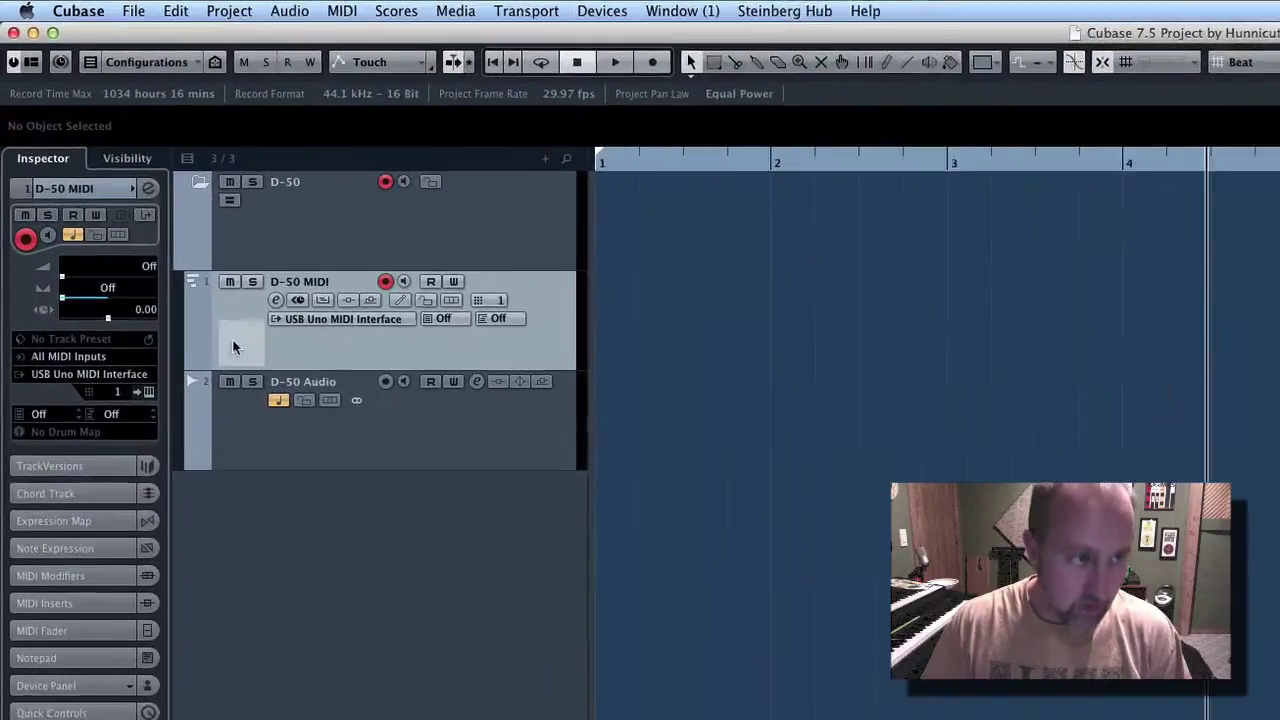
click(40, 383)
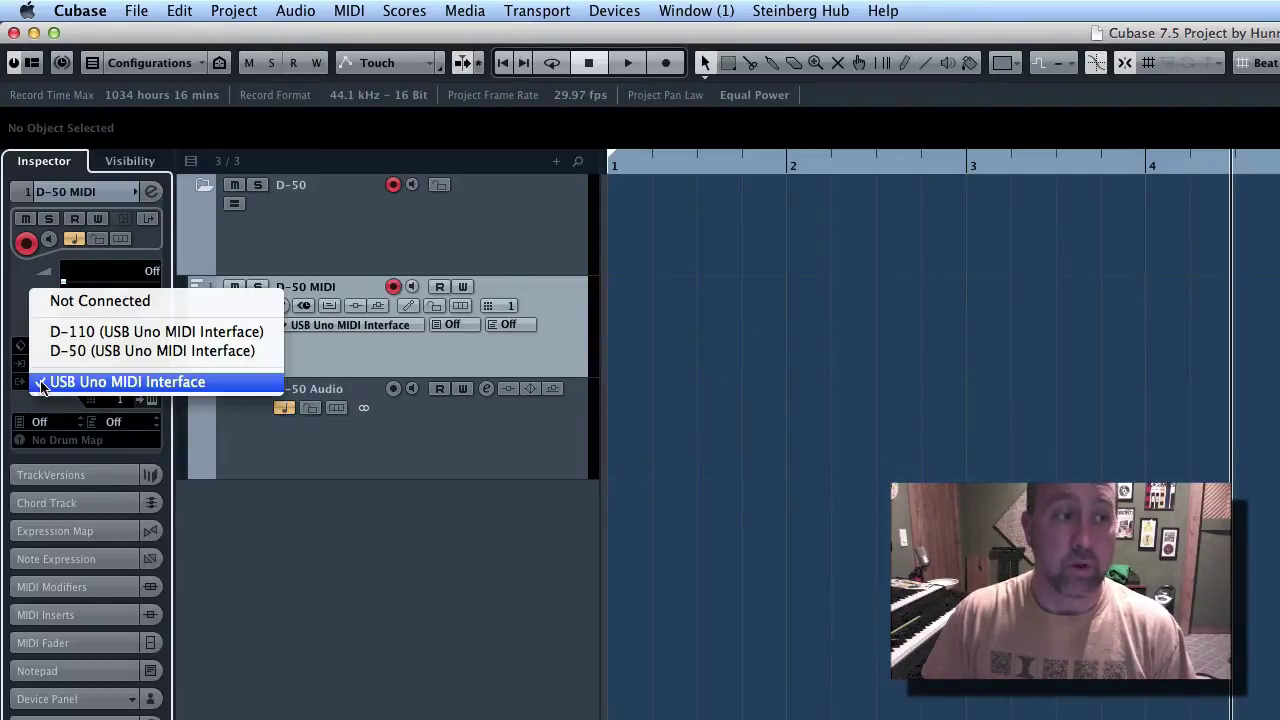
click(80, 352)
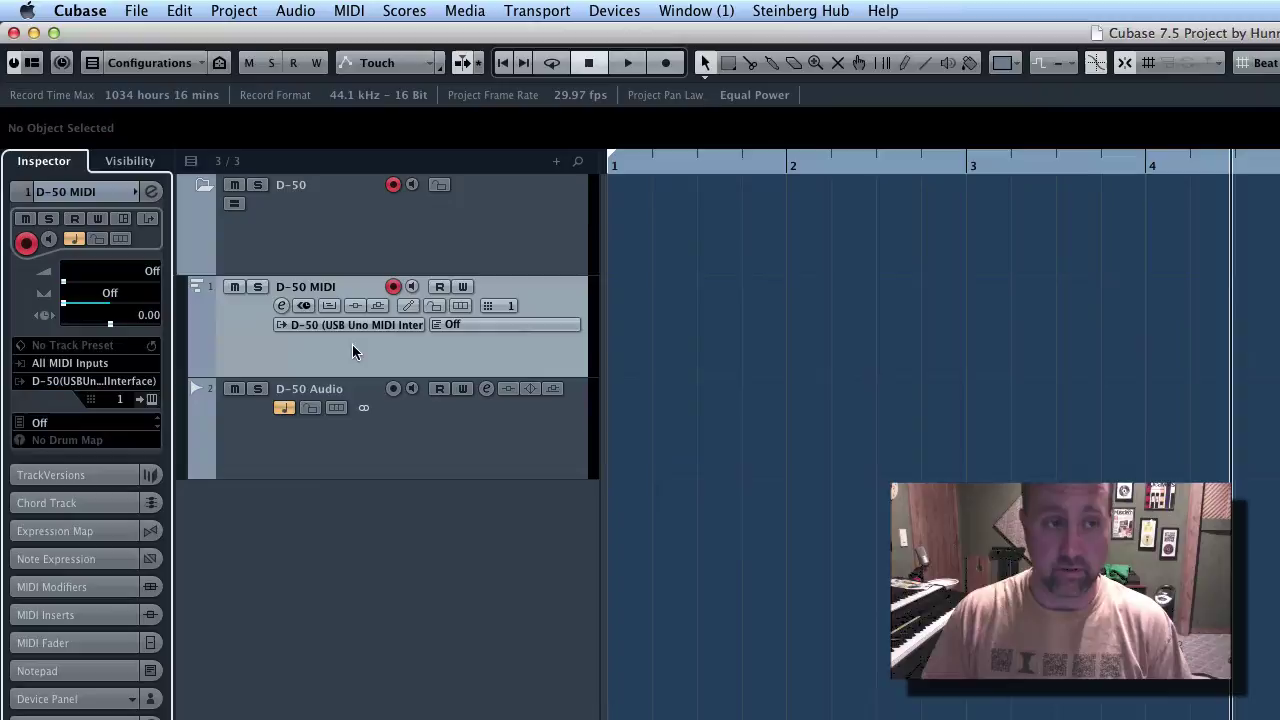
- Open the D-50 device window from the MIDI Device Manager, showing its patch banks
click(610, 10)
click(610, 10)
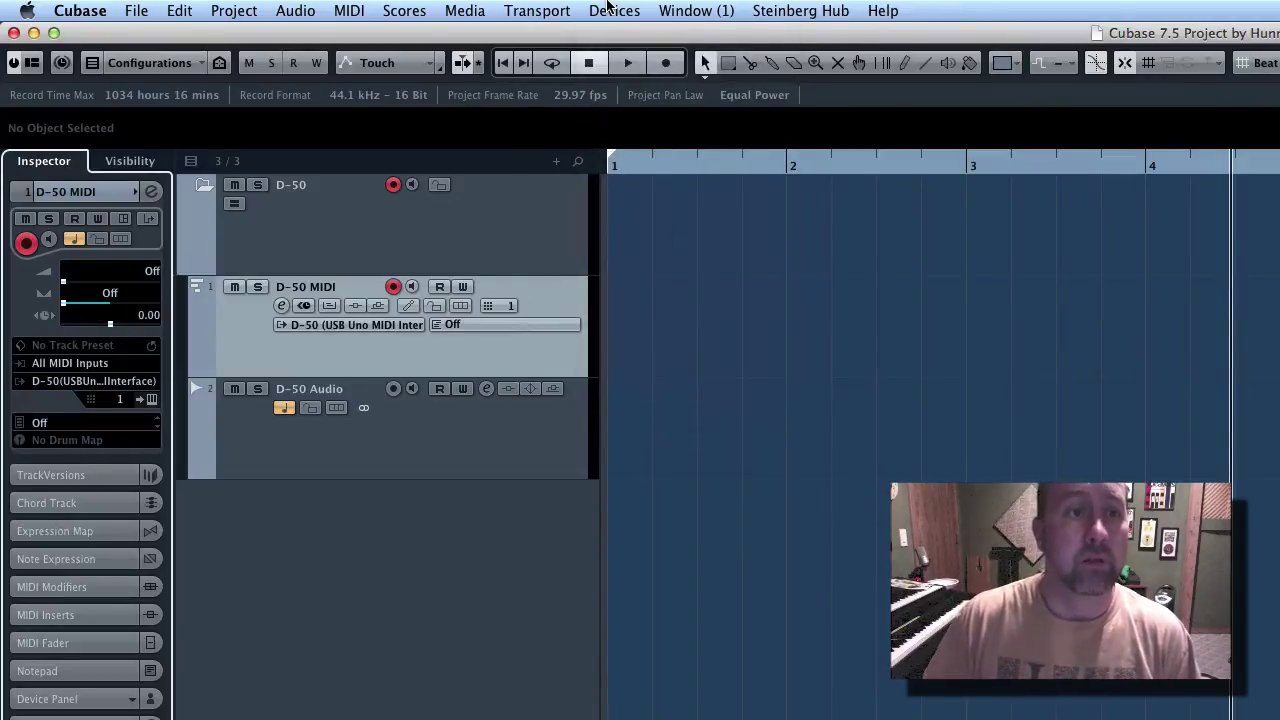
click(610, 10)
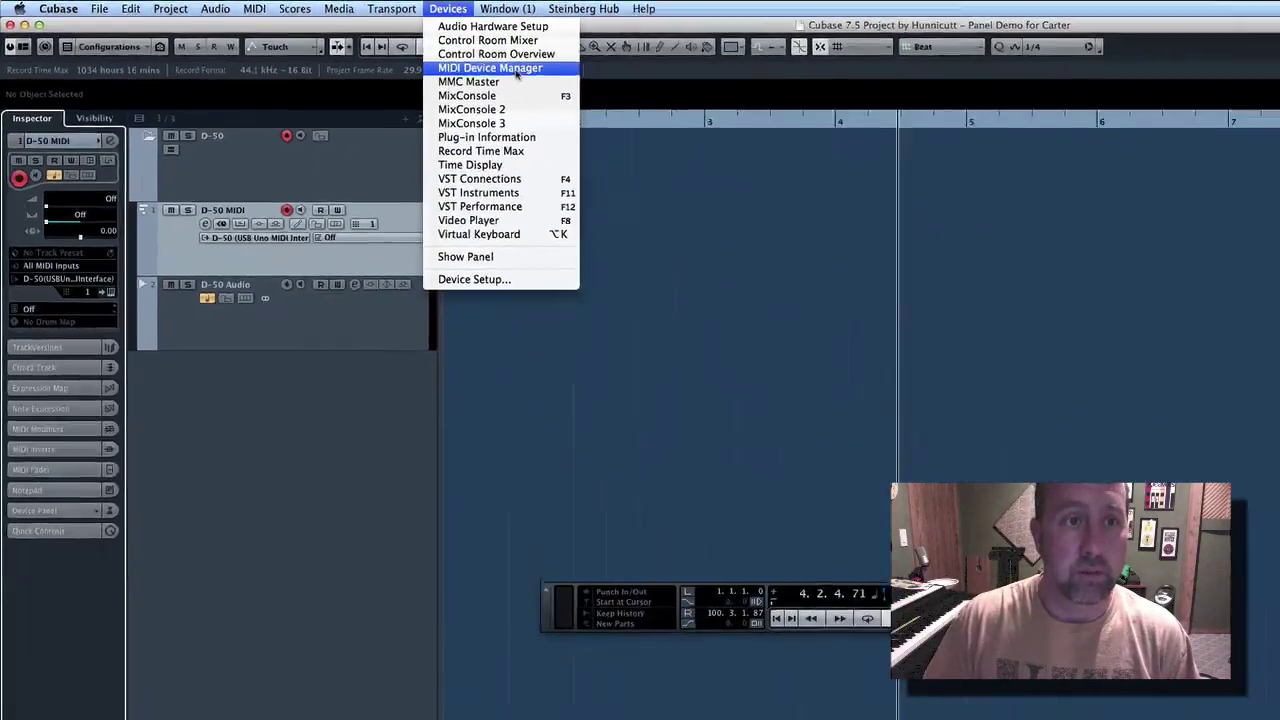
click(517, 68)
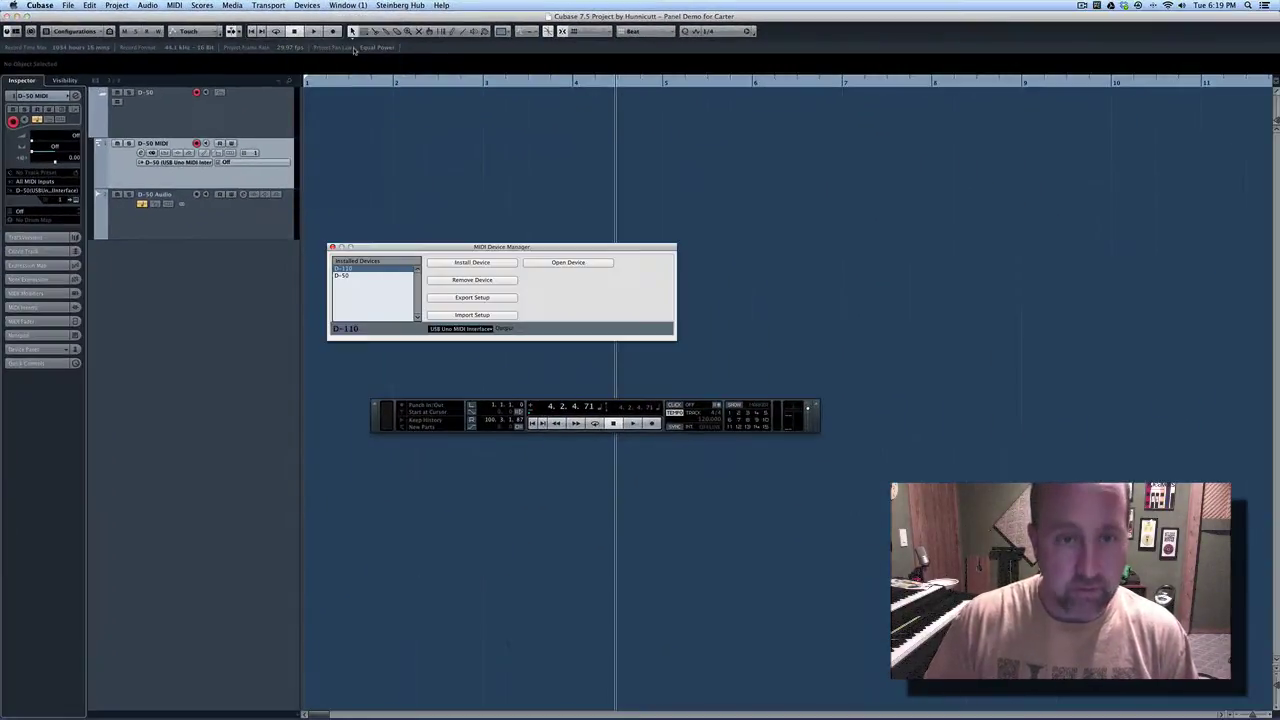
click(503, 402)
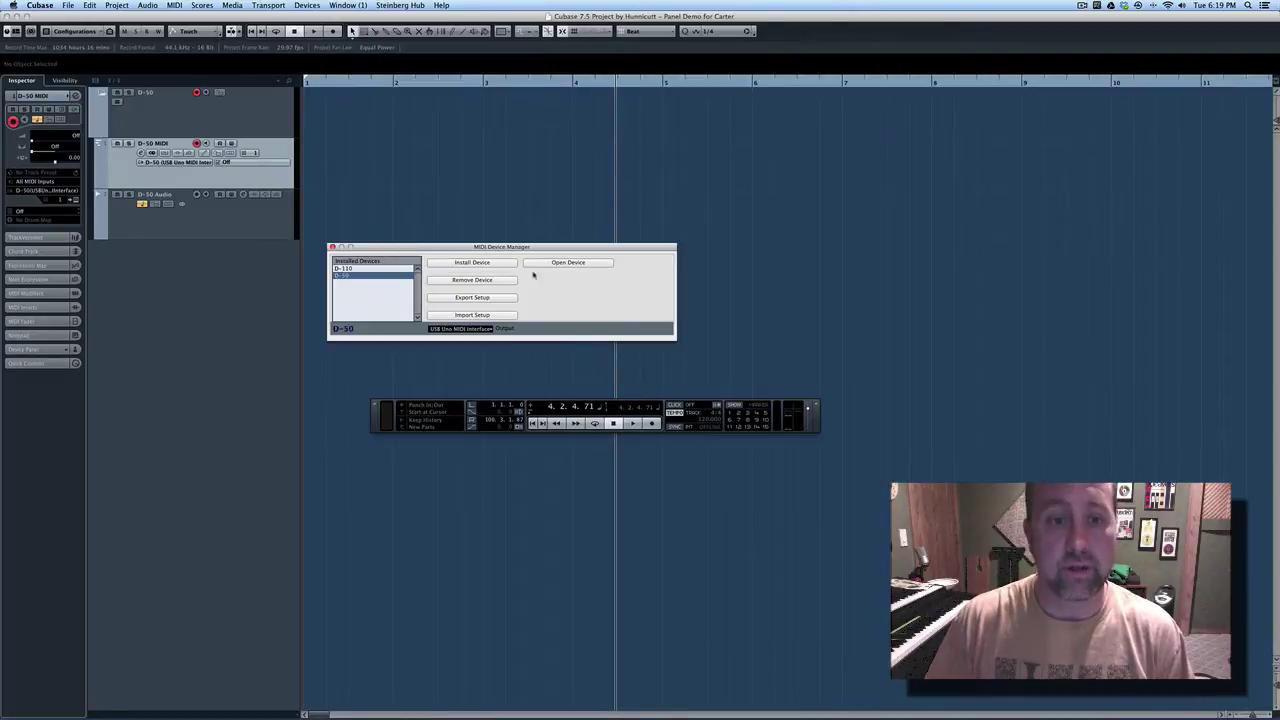
click(592, 264)
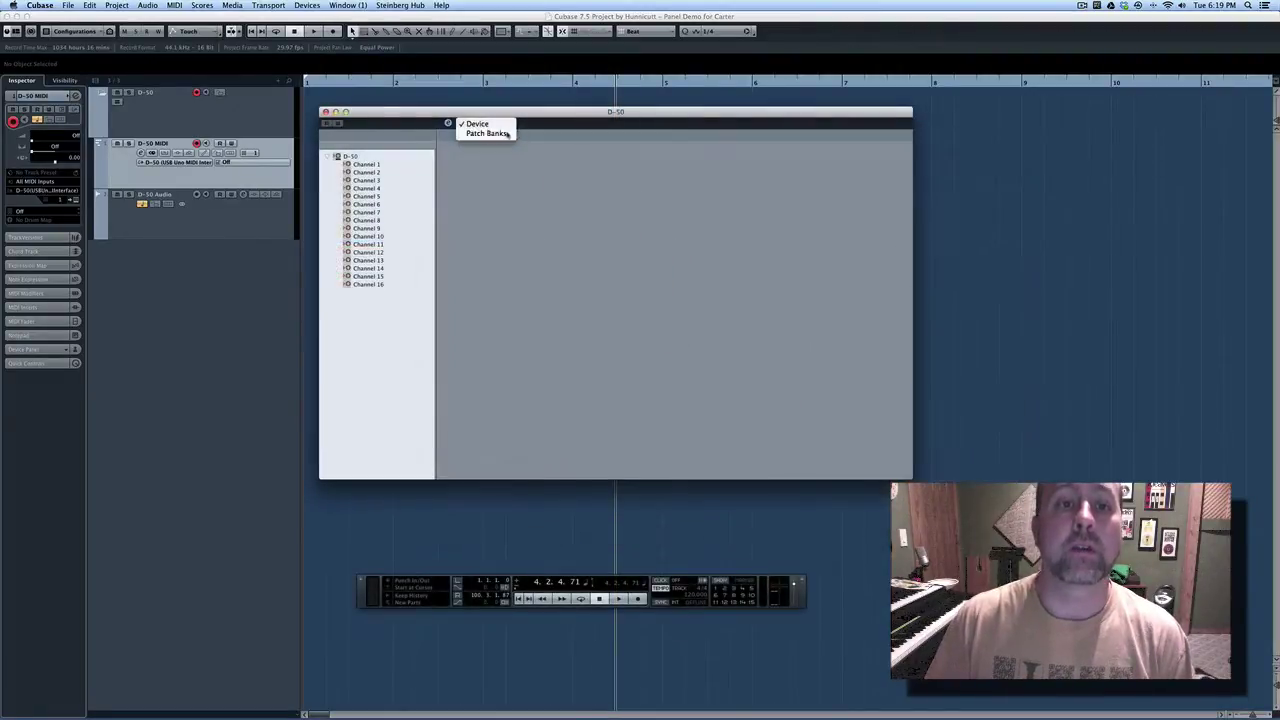
click(470, 131)
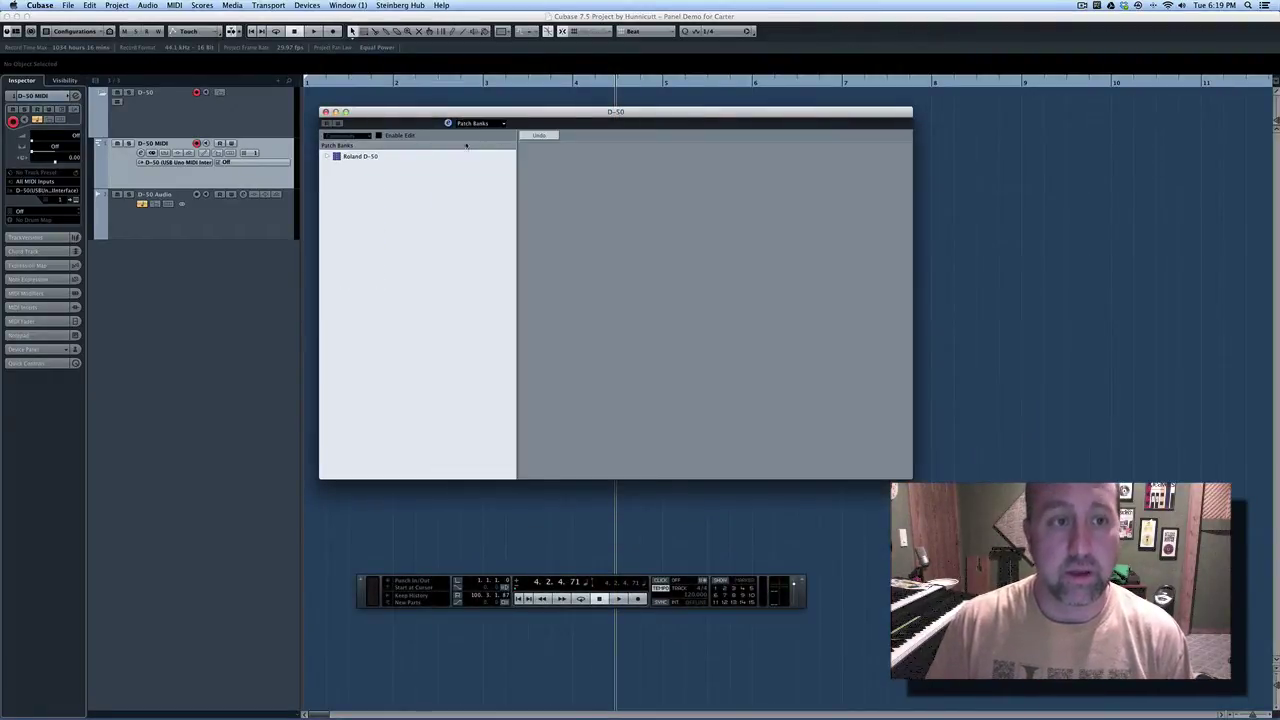
- Browse bank 1–32 from Fantasia, then audition Hollowed Harp, Soundtrack and Griittarr in 33–64
click(329, 159)
click(336, 165)
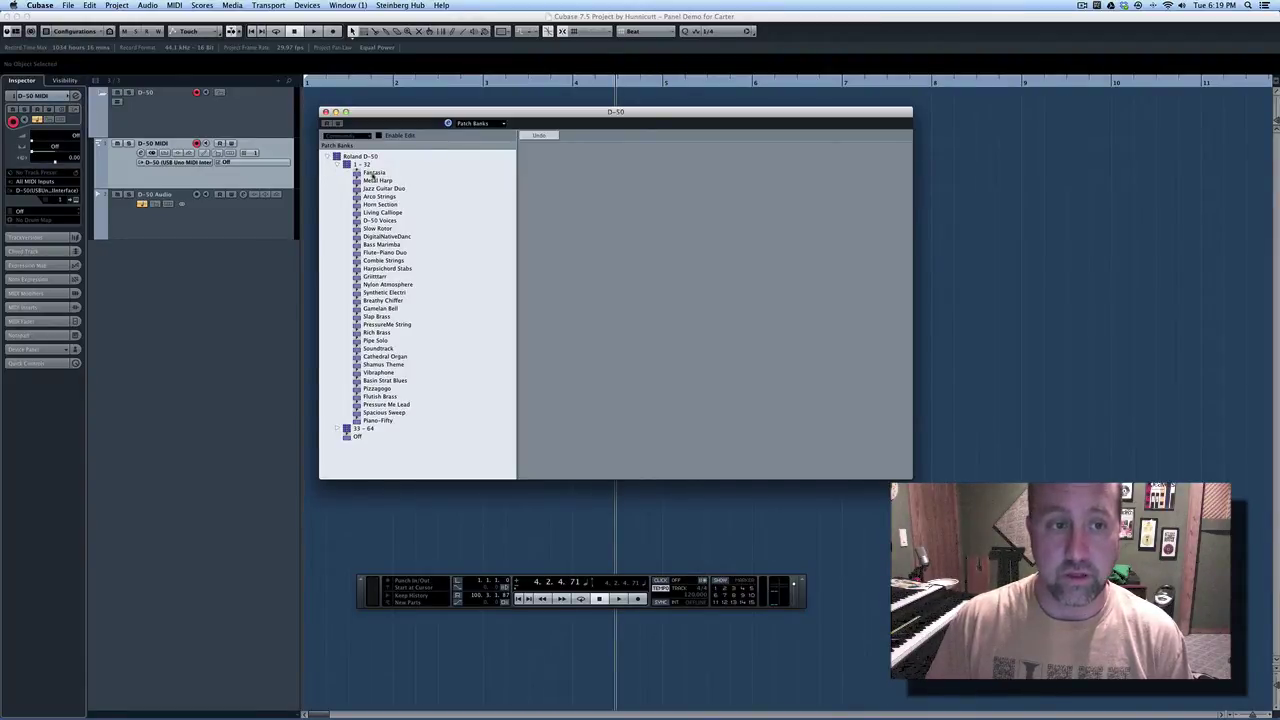
click(370, 175)
key(Down)
key(Down)
key(Down)
key(Down)
key(Down)
key(Down)
key(Down)
key(Down)
key(Down)
key(Down)
key(Down)
key(Down)
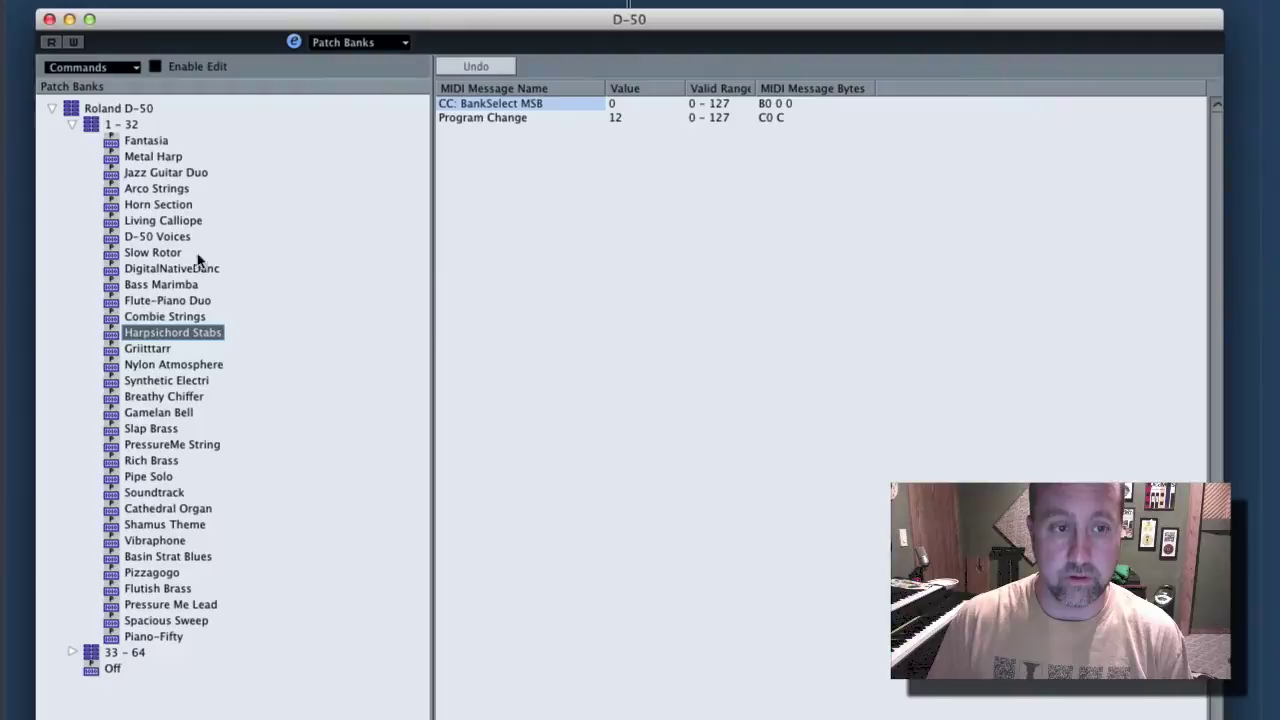
click(72, 652)
click(150, 684)
click(128, 490)
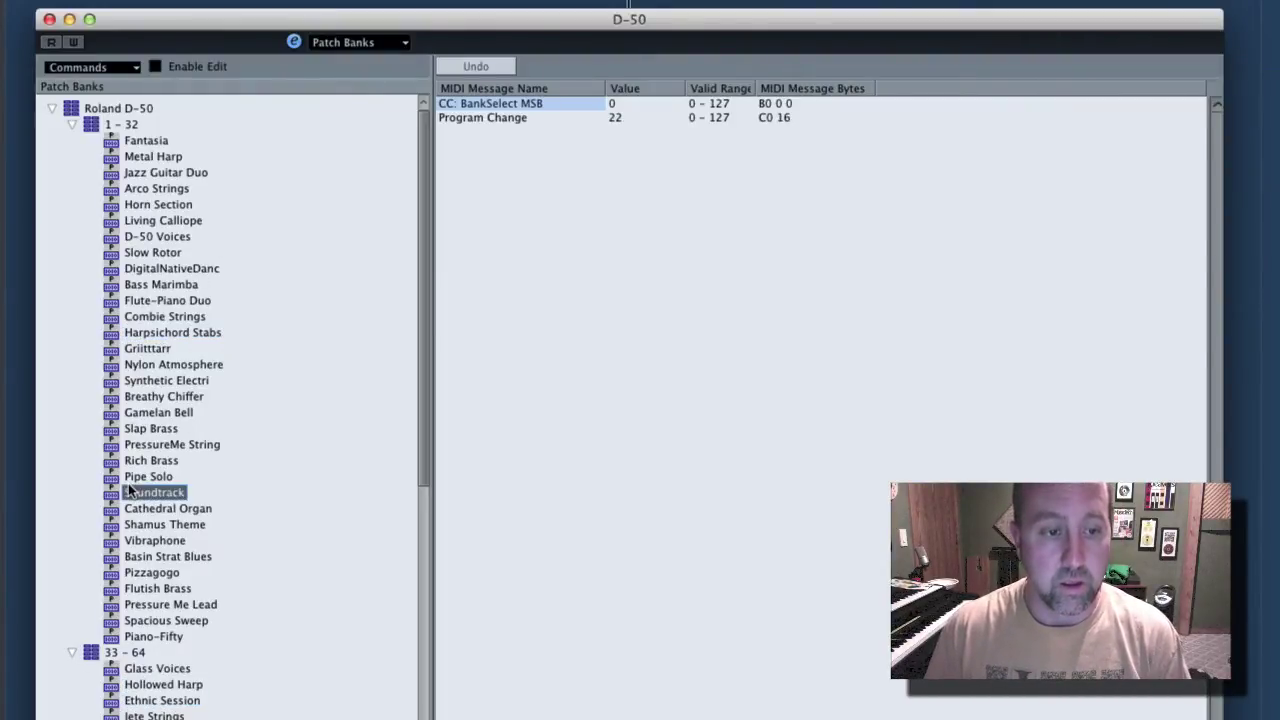
click(148, 350)
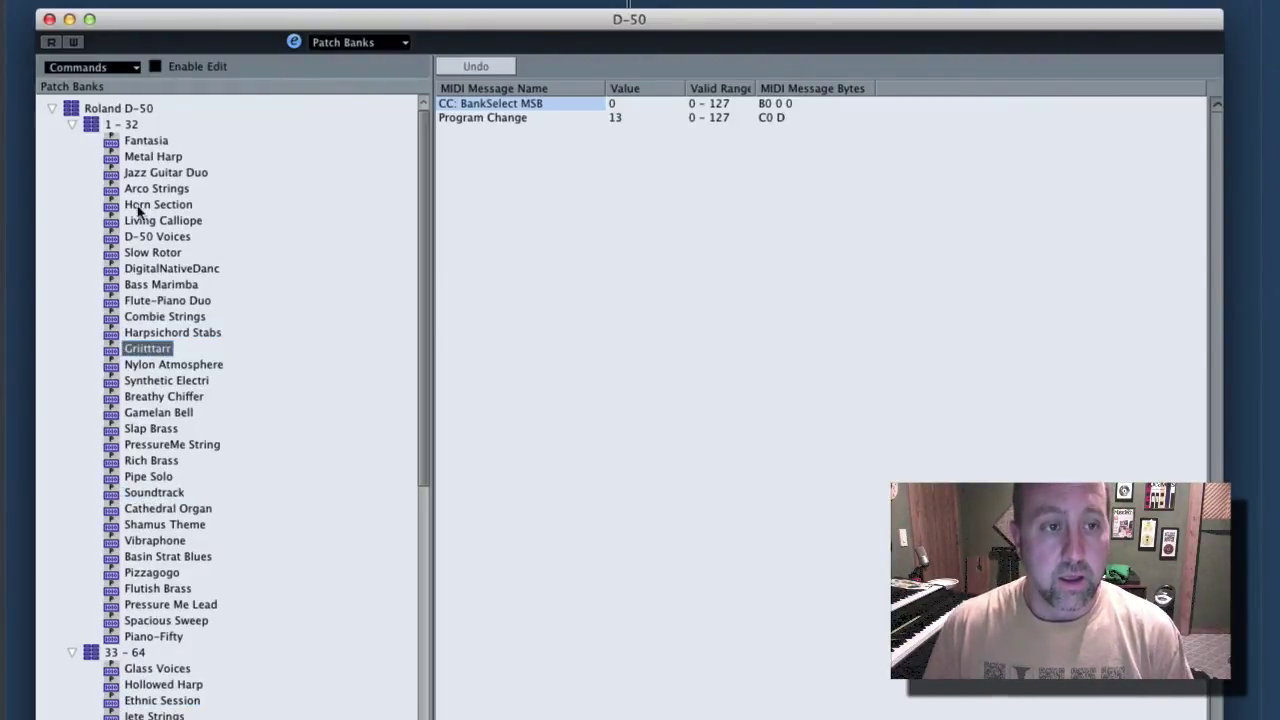
- Close the D-50 window and set the track program to Metal Harp, stepping through to Rich Brass
click(49, 20)
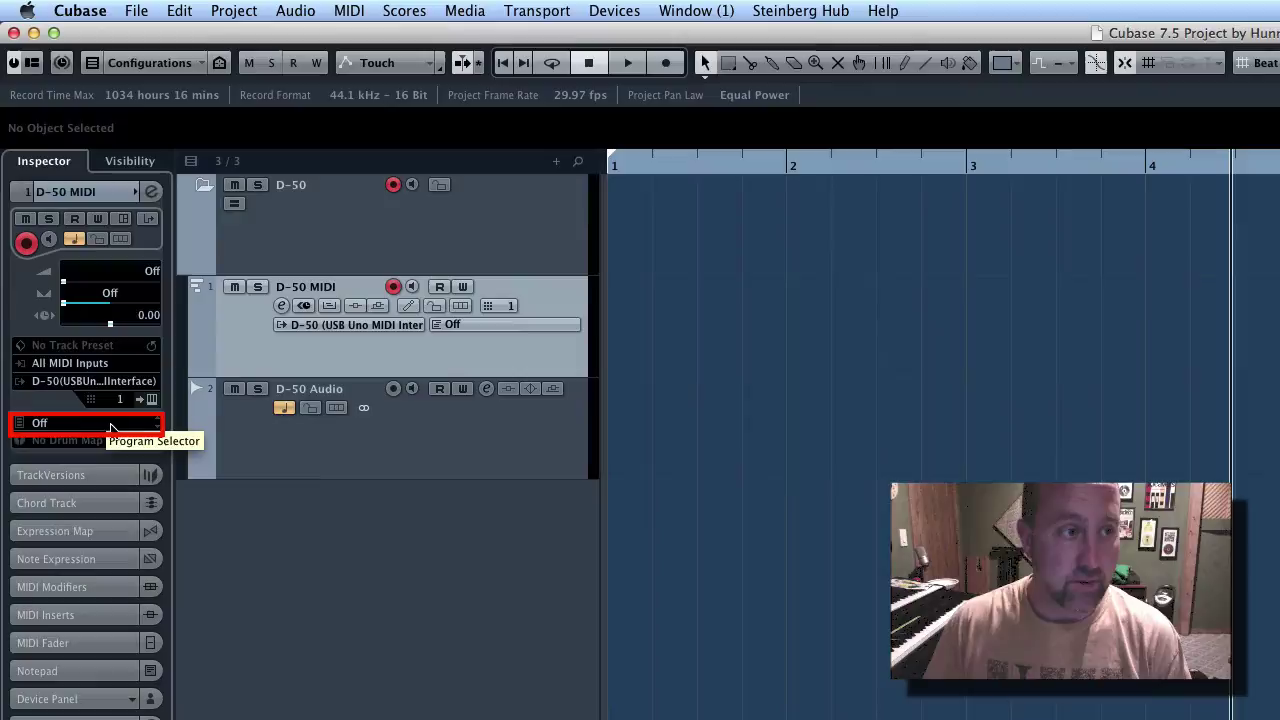
click(64, 428)
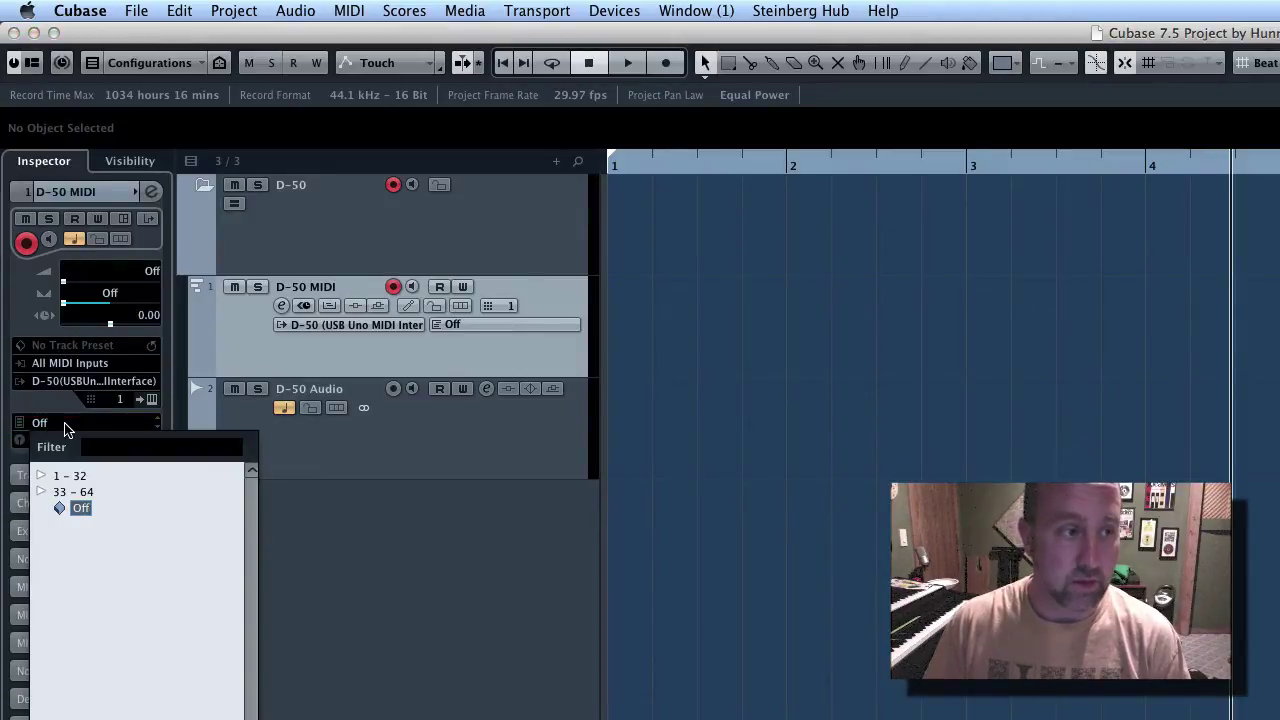
click(42, 476)
click(110, 509)
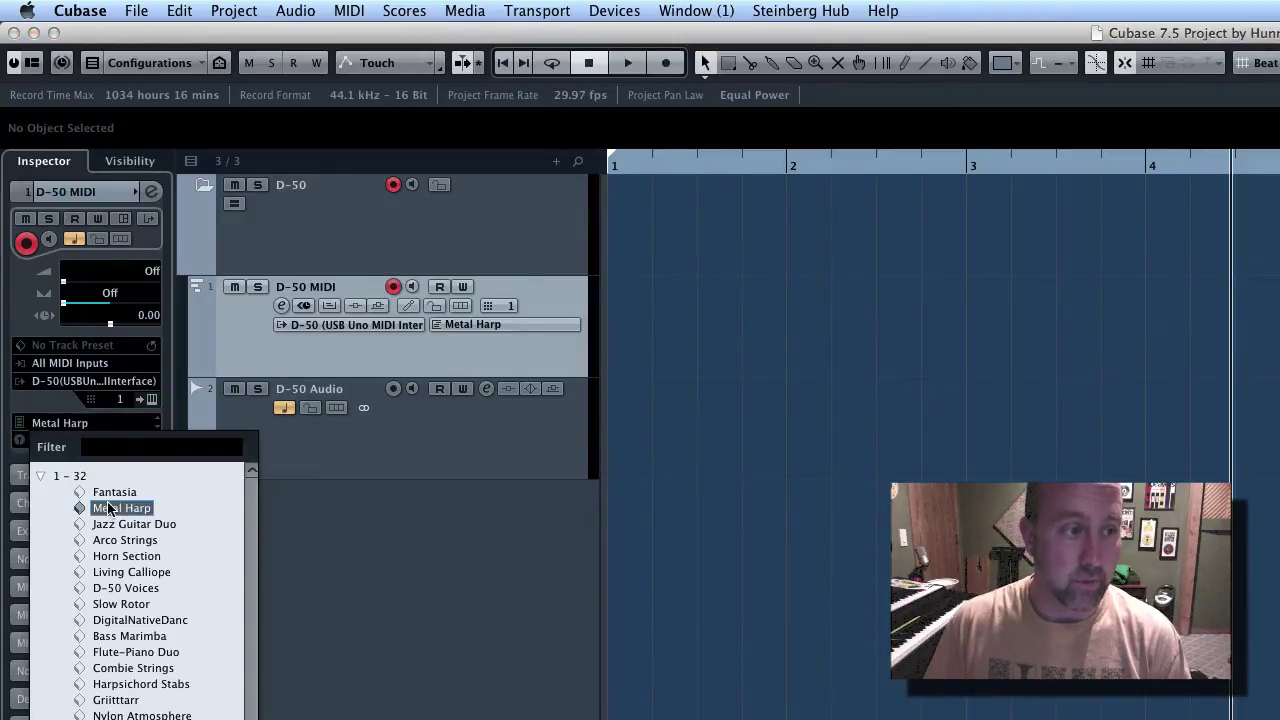
click(157, 430)
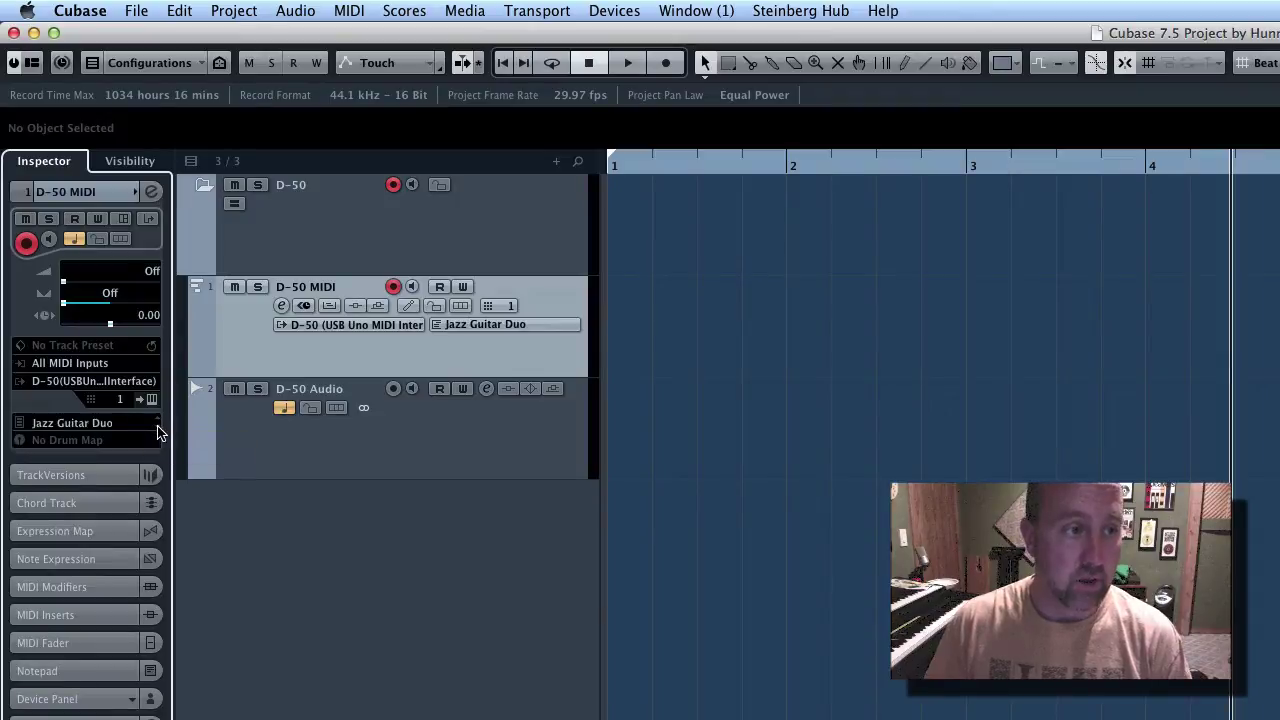
click(157, 430)
click(157, 430)
- Try Slow Rotor, then settle the track program on Pianissimo
click(52, 425)
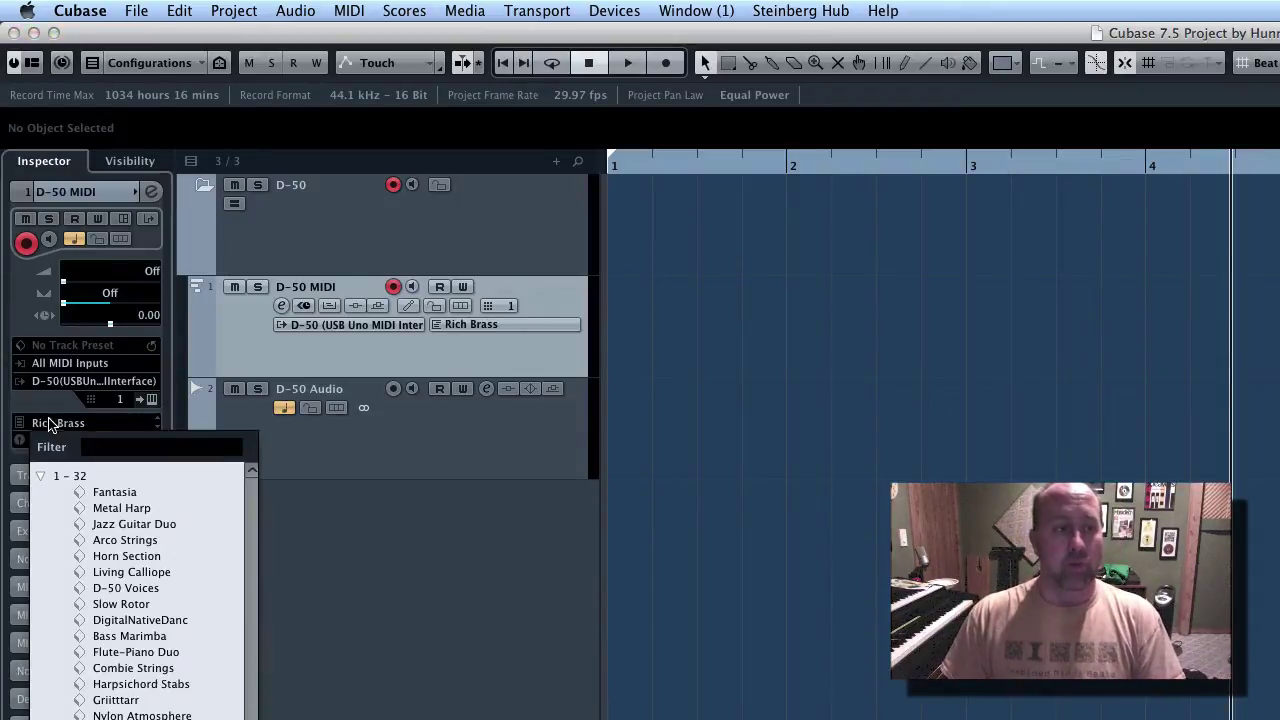
click(135, 606)
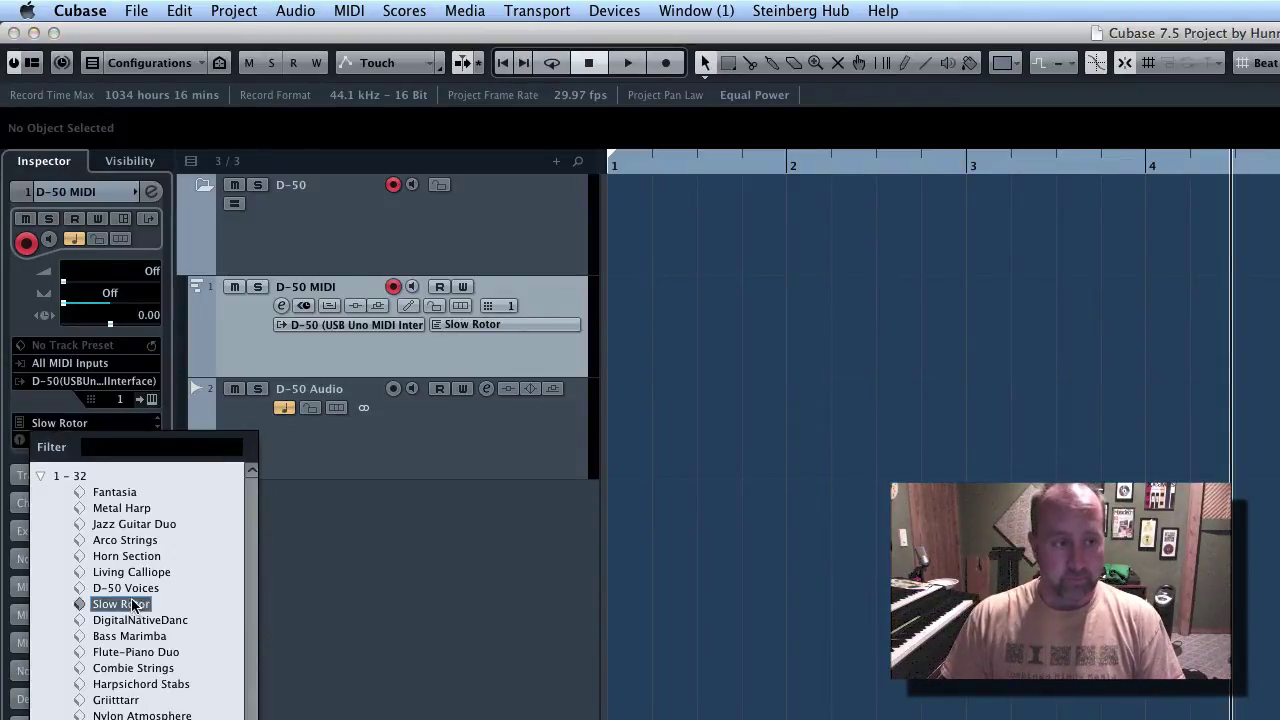
click(86, 426)
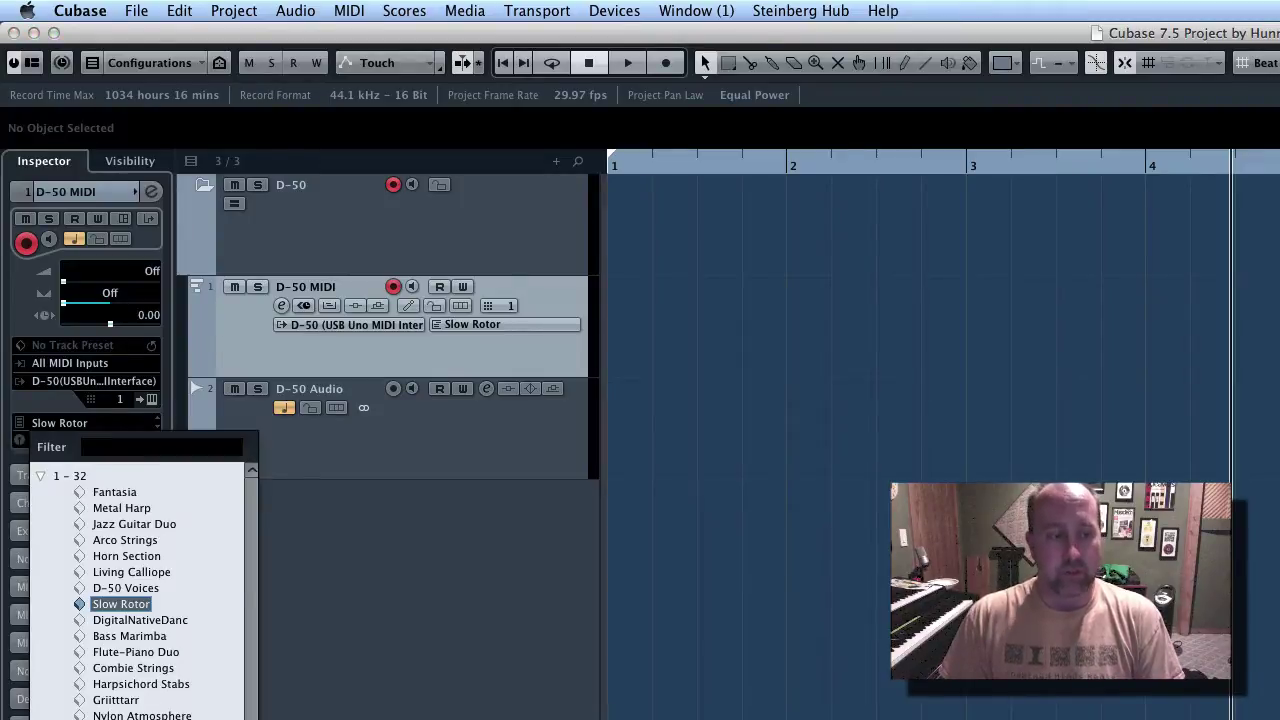
scroll(140, 590, down, 8)
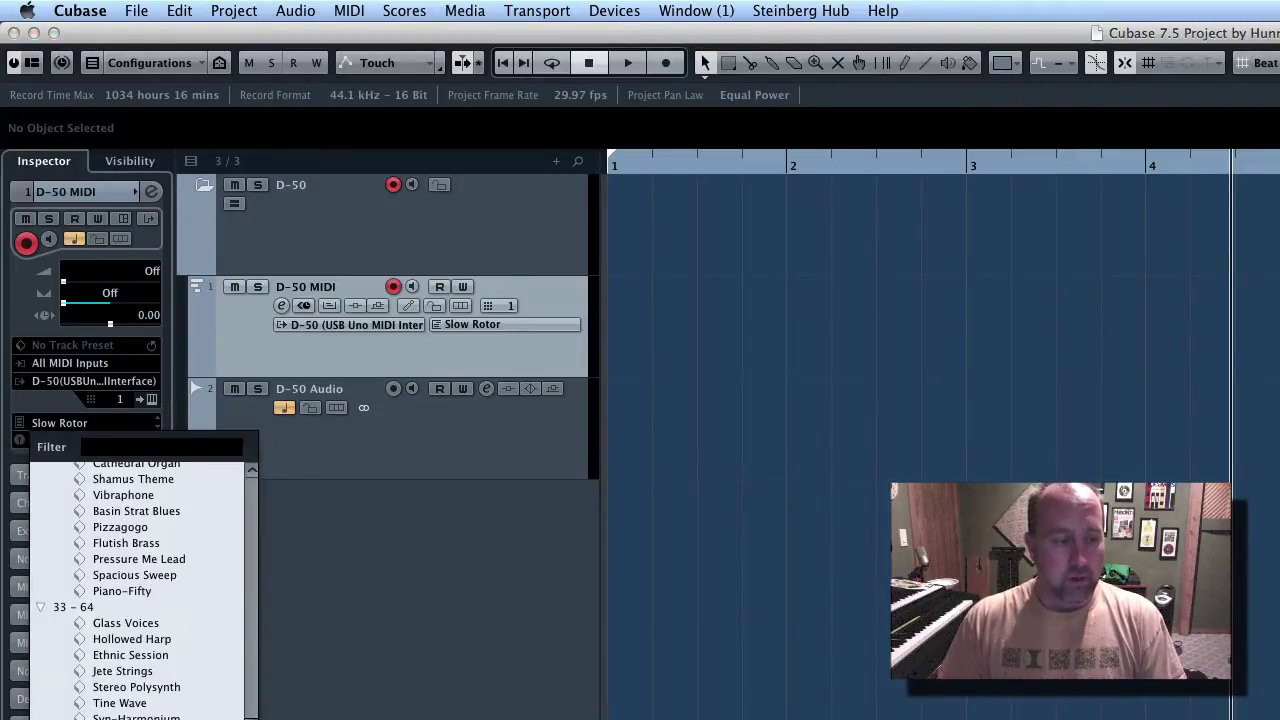
click(110, 695)
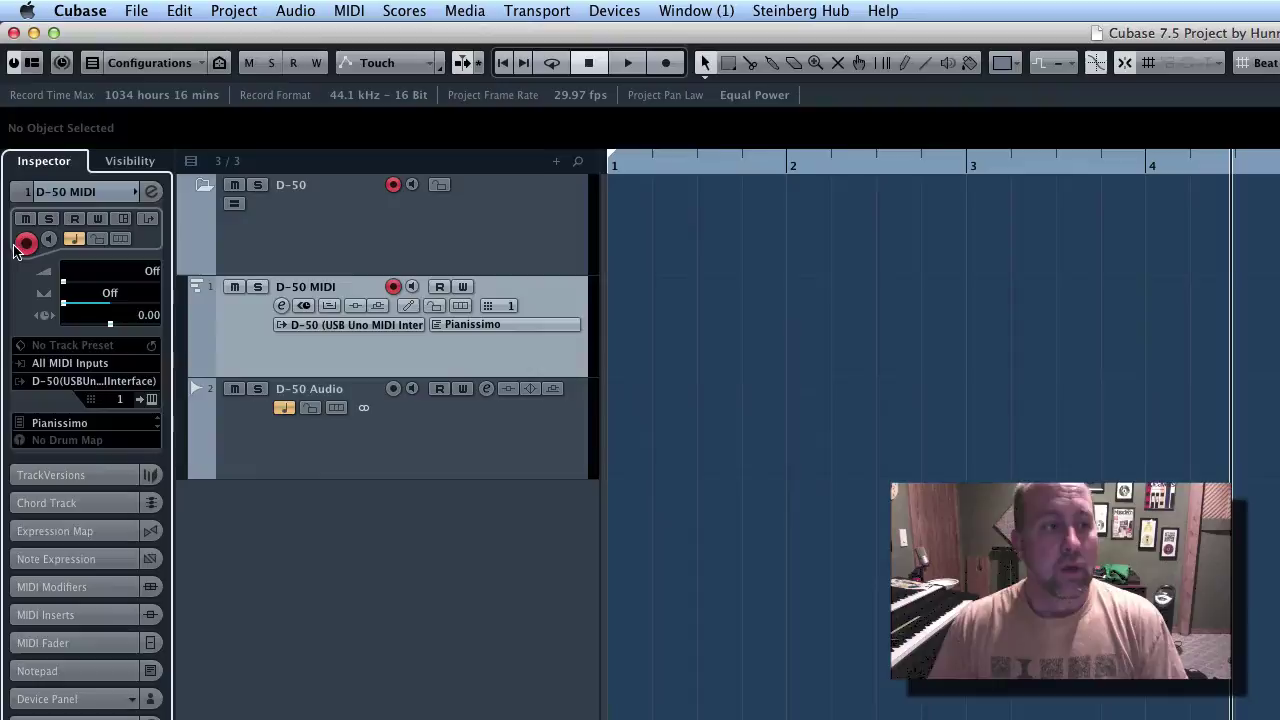
- Reopen the D-50 device window from the MIDI Device Manager in its patch banks view
click(608, 10)
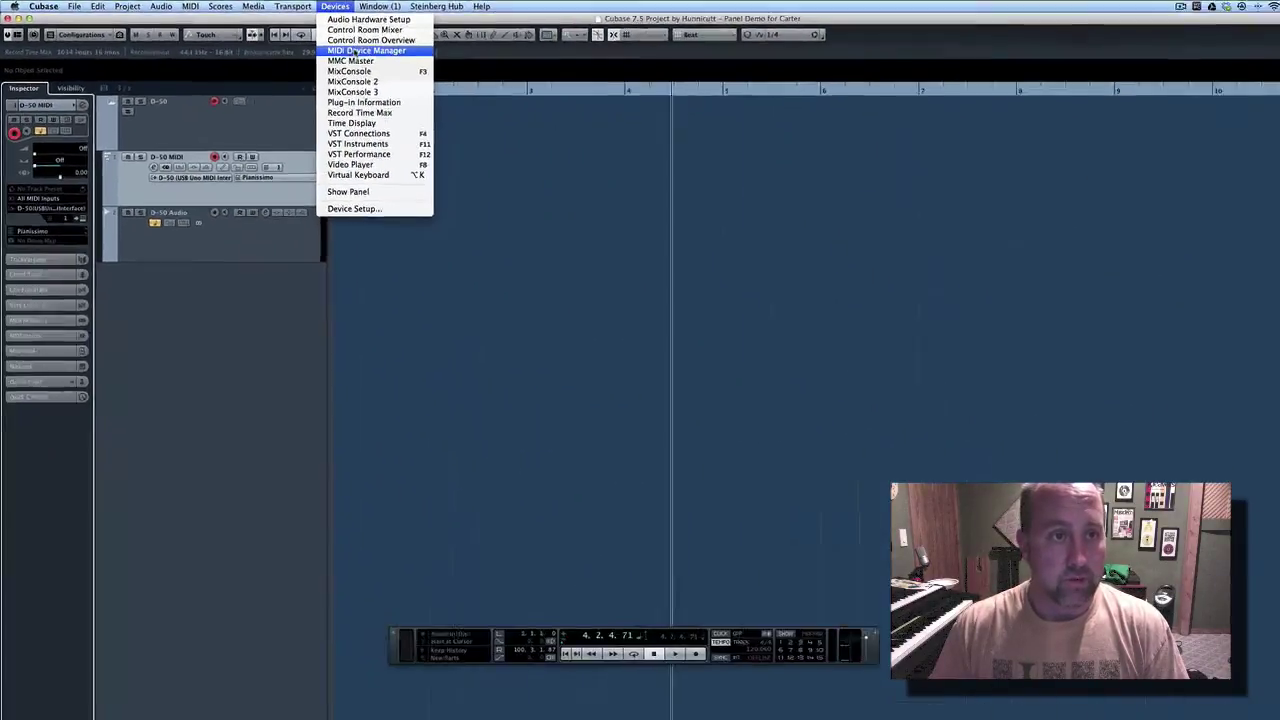
click(355, 51)
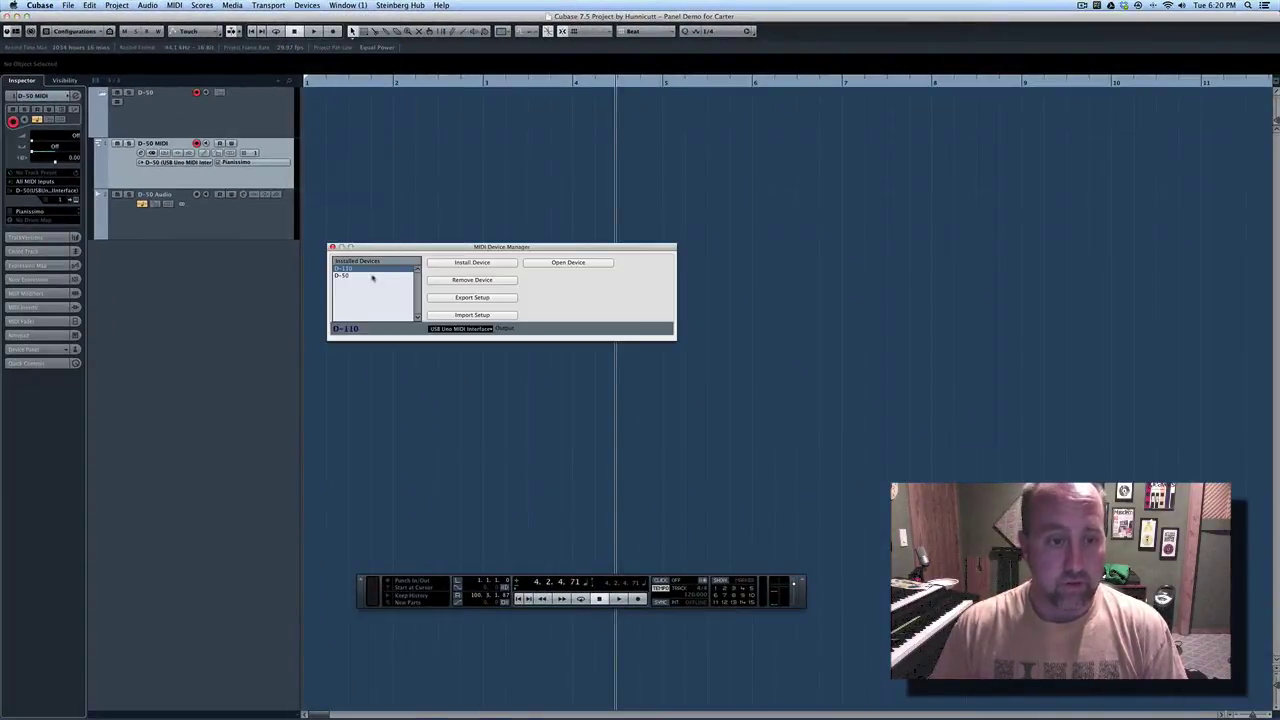
click(374, 276)
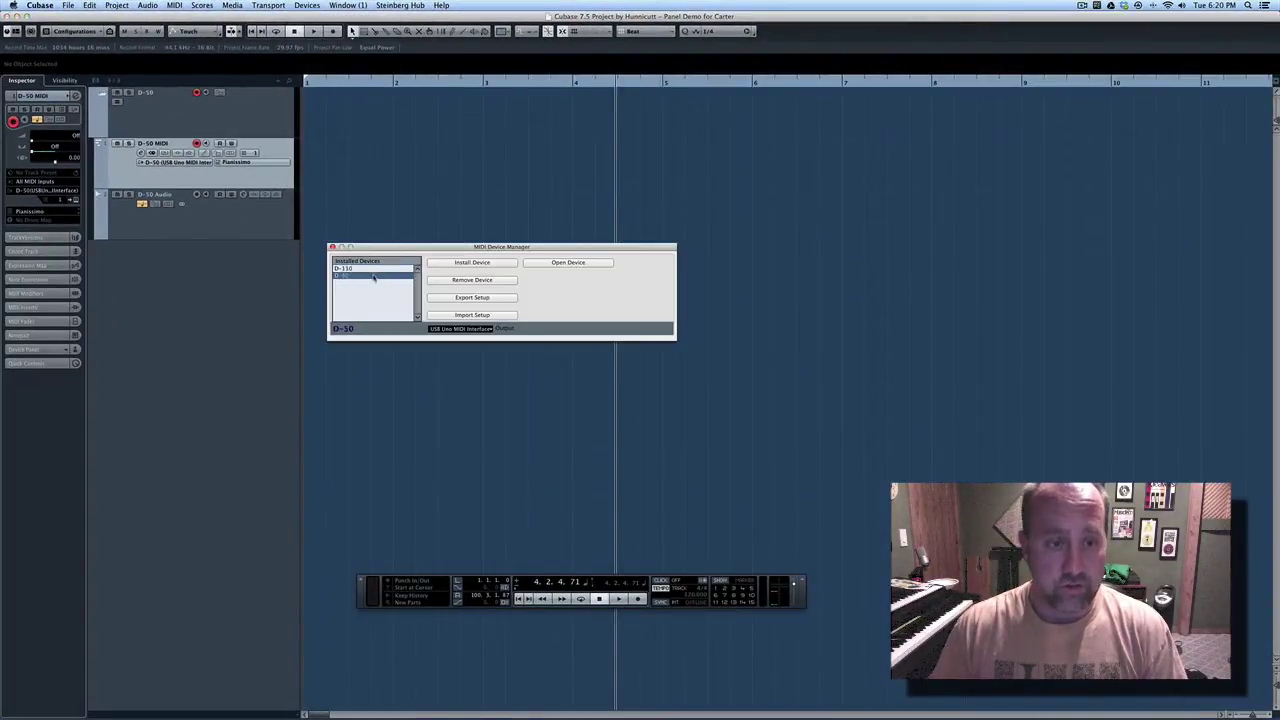
click(590, 264)
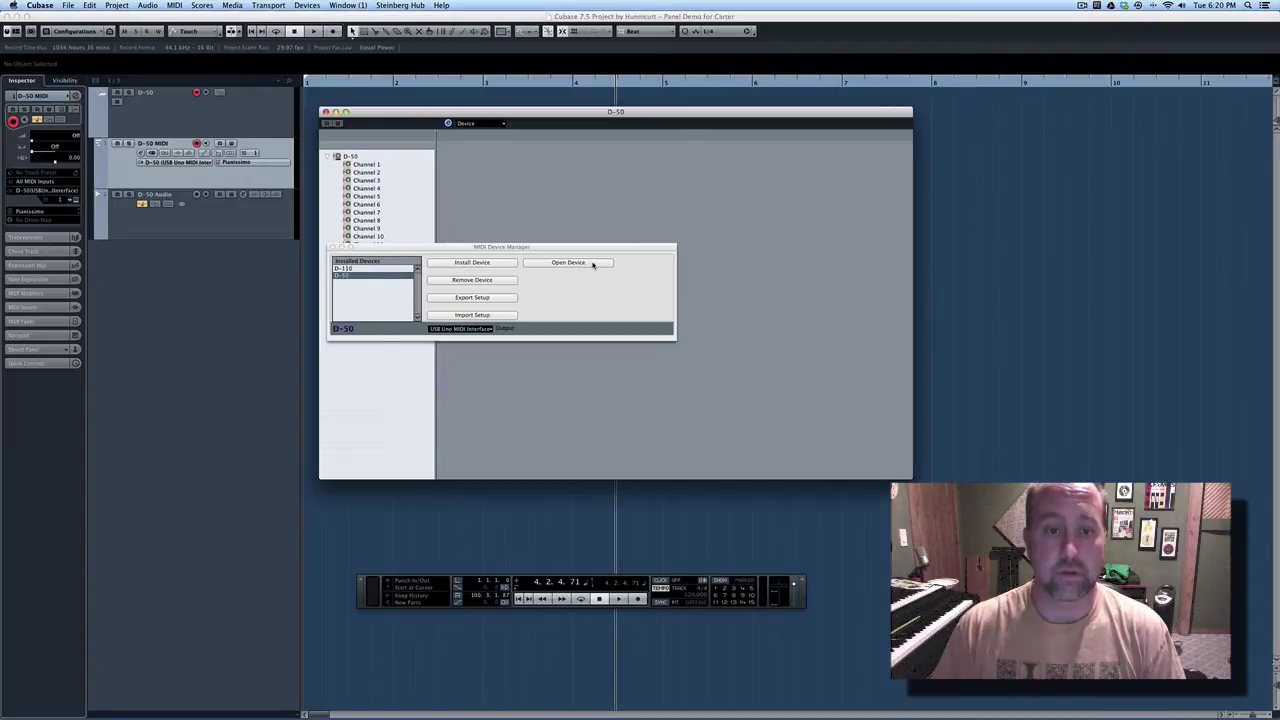
click(333, 247)
click(468, 124)
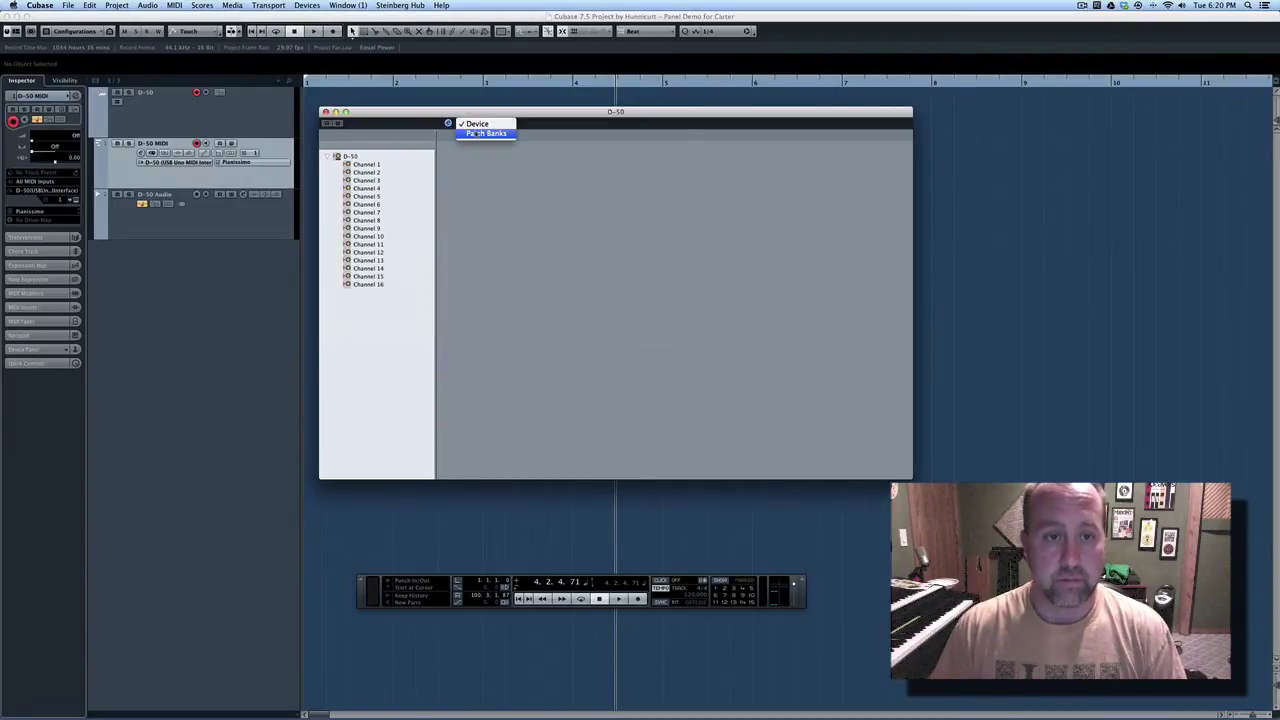
click(482, 133)
- Rename the Arco Strings patch in bank 1–32 to 'Carter Rox!', then select Horn Section
click(327, 156)
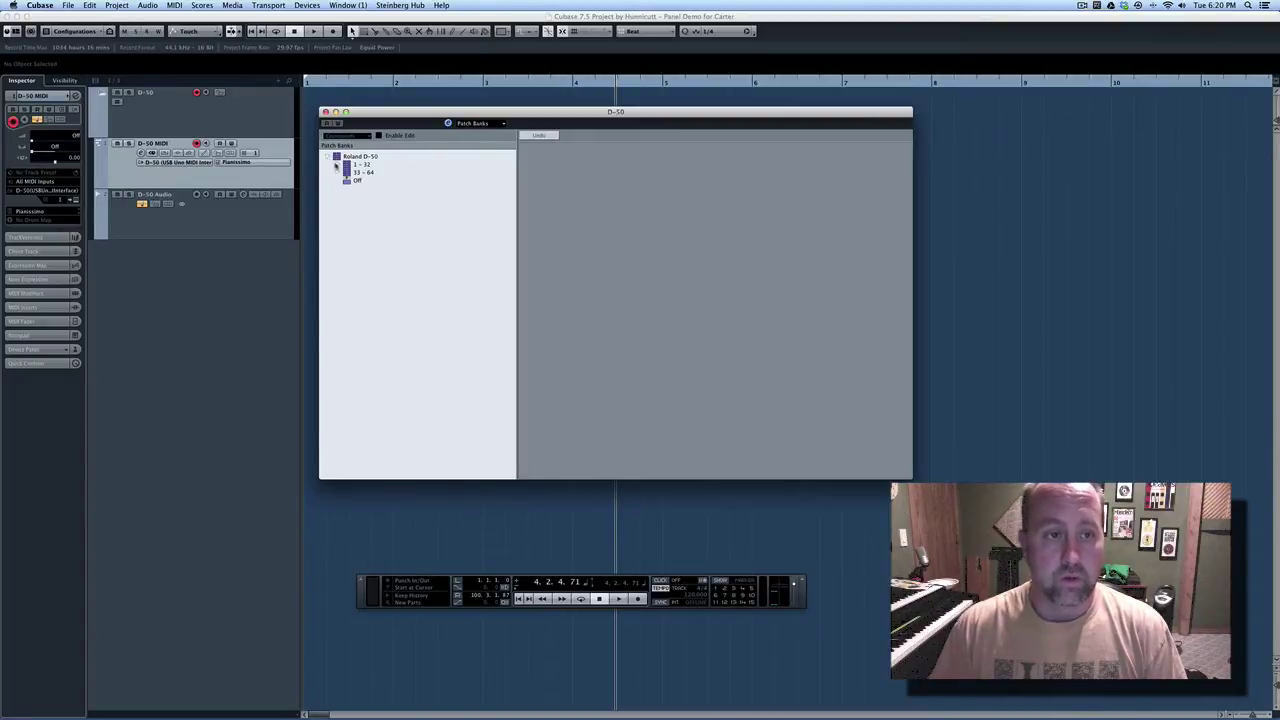
click(337, 164)
click(386, 196)
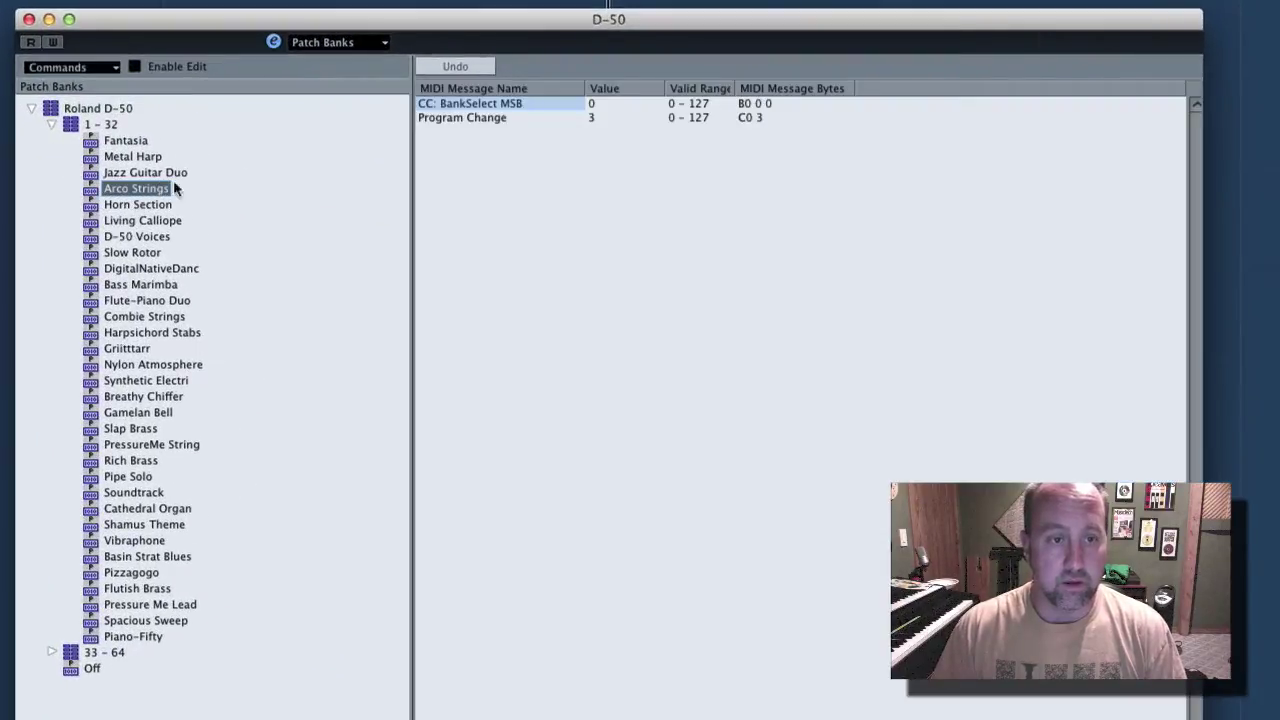
click(165, 190)
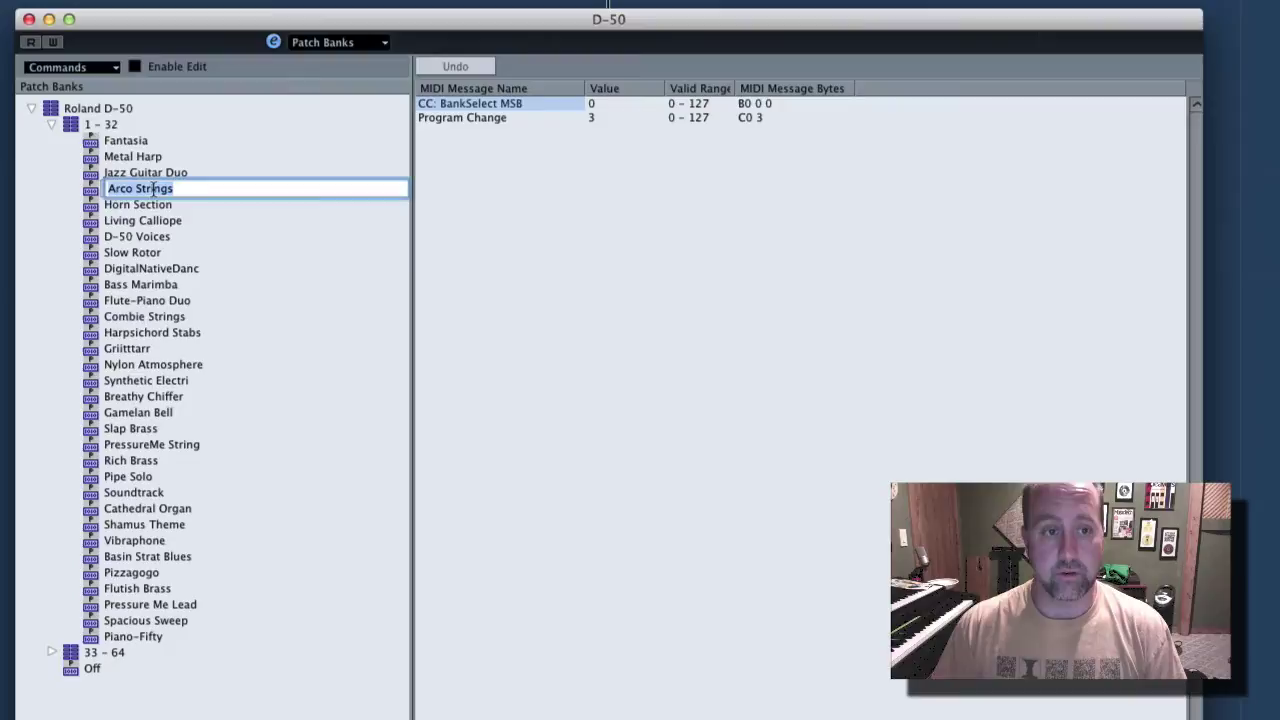
text(Ca)
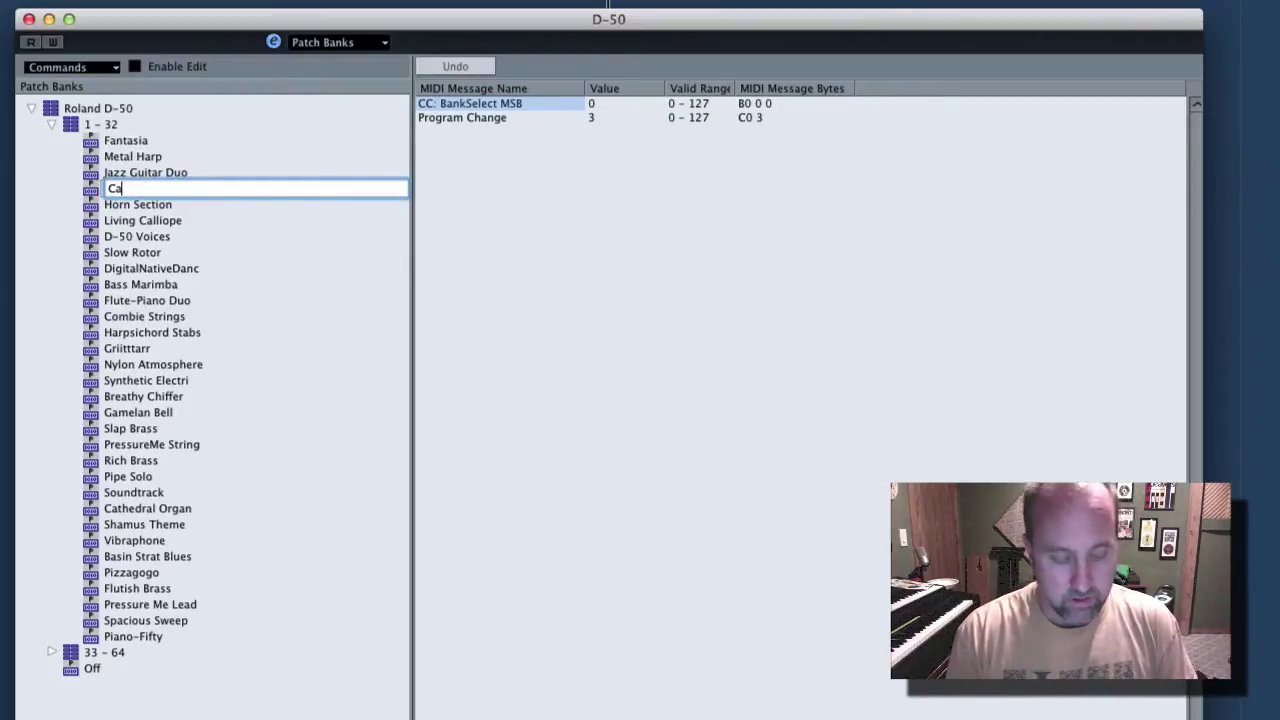
text(rter Rox!)
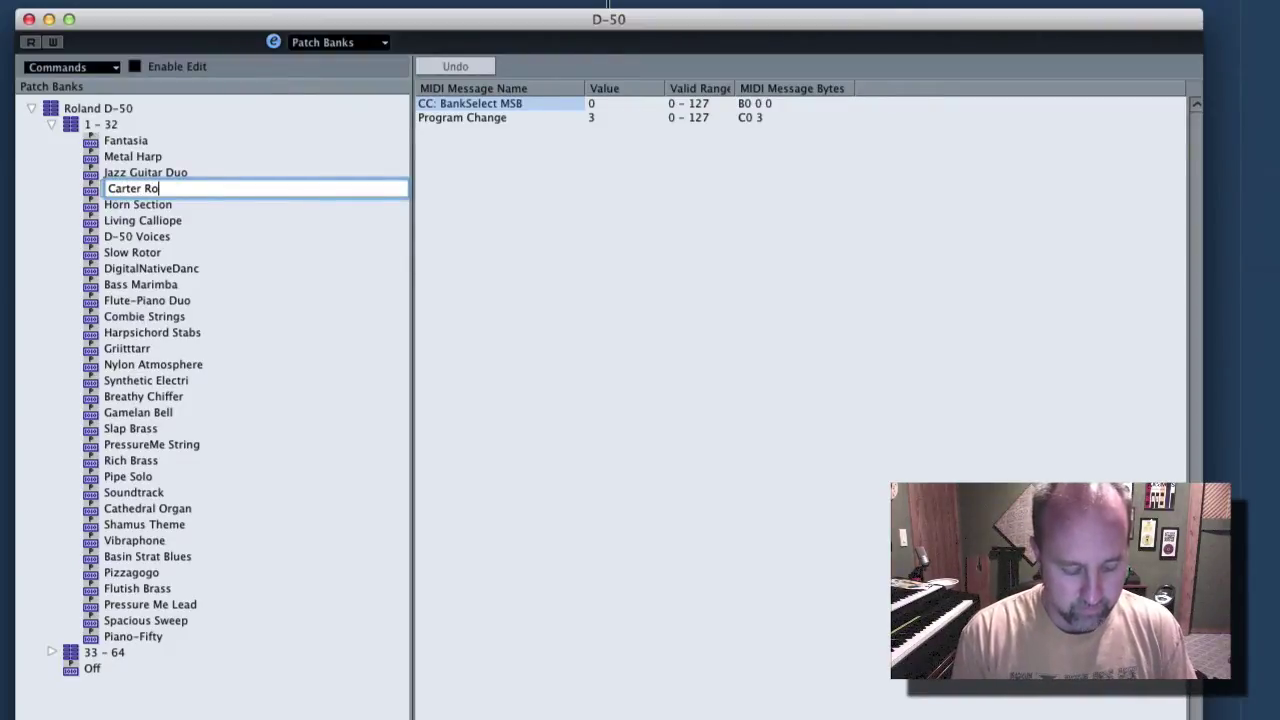
click(460, 287)
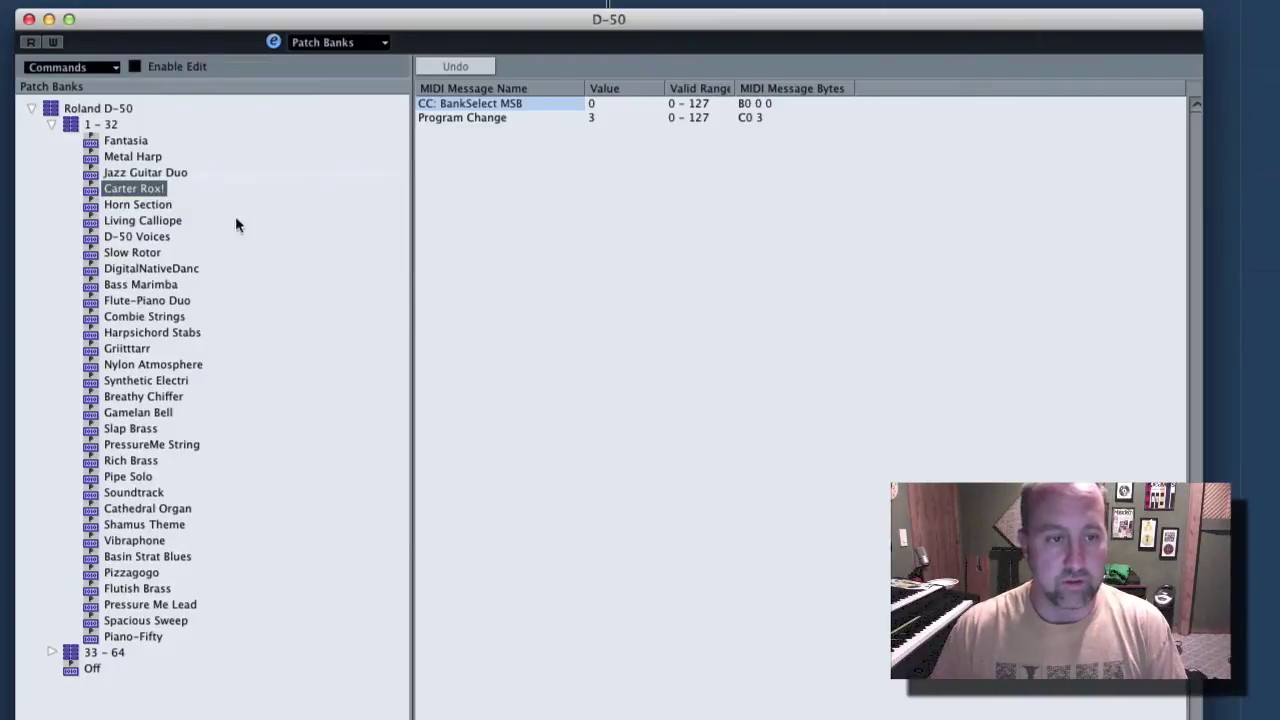
click(157, 206)
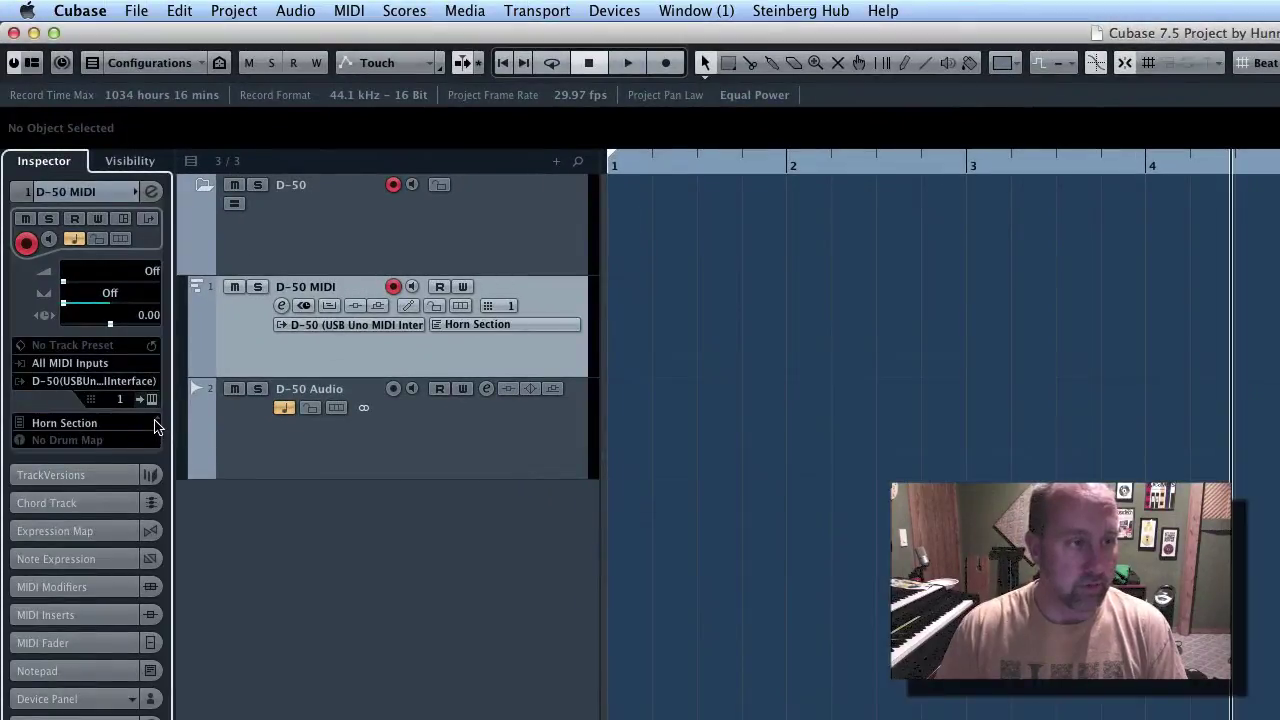
- Close the D-50 patch banks window and bring up the Devices menu
click(157, 421)
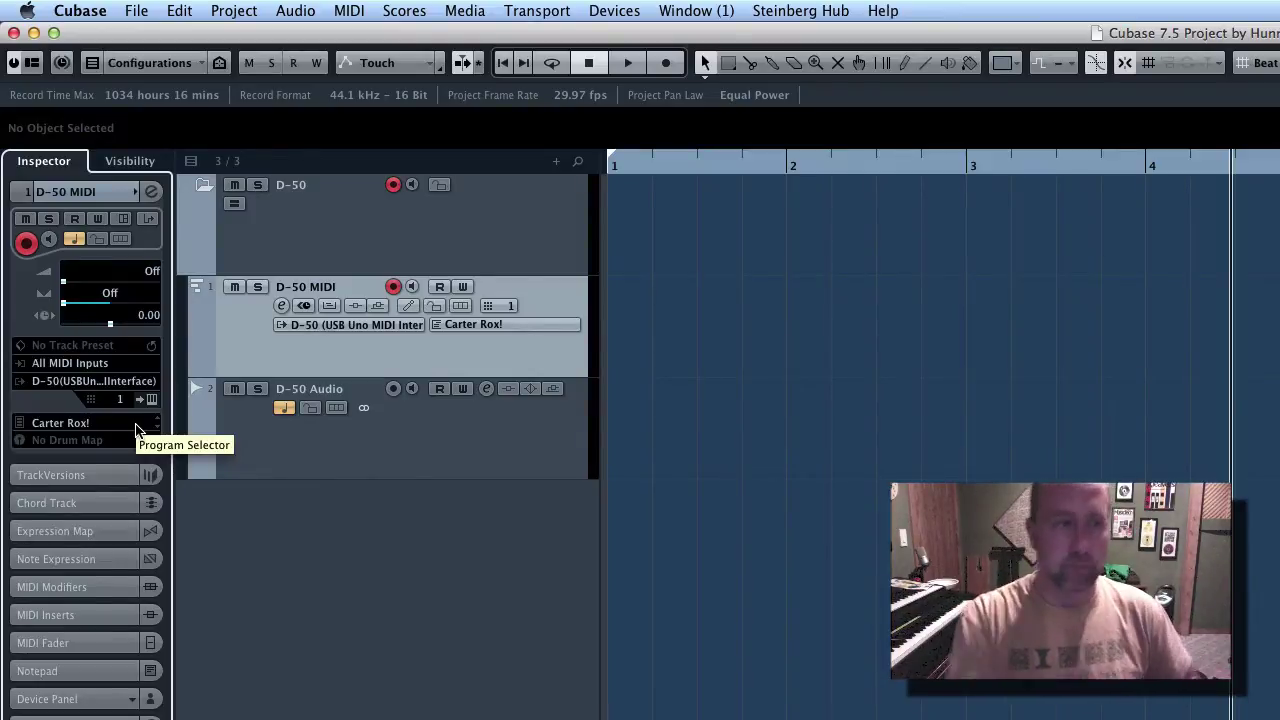
click(617, 8)
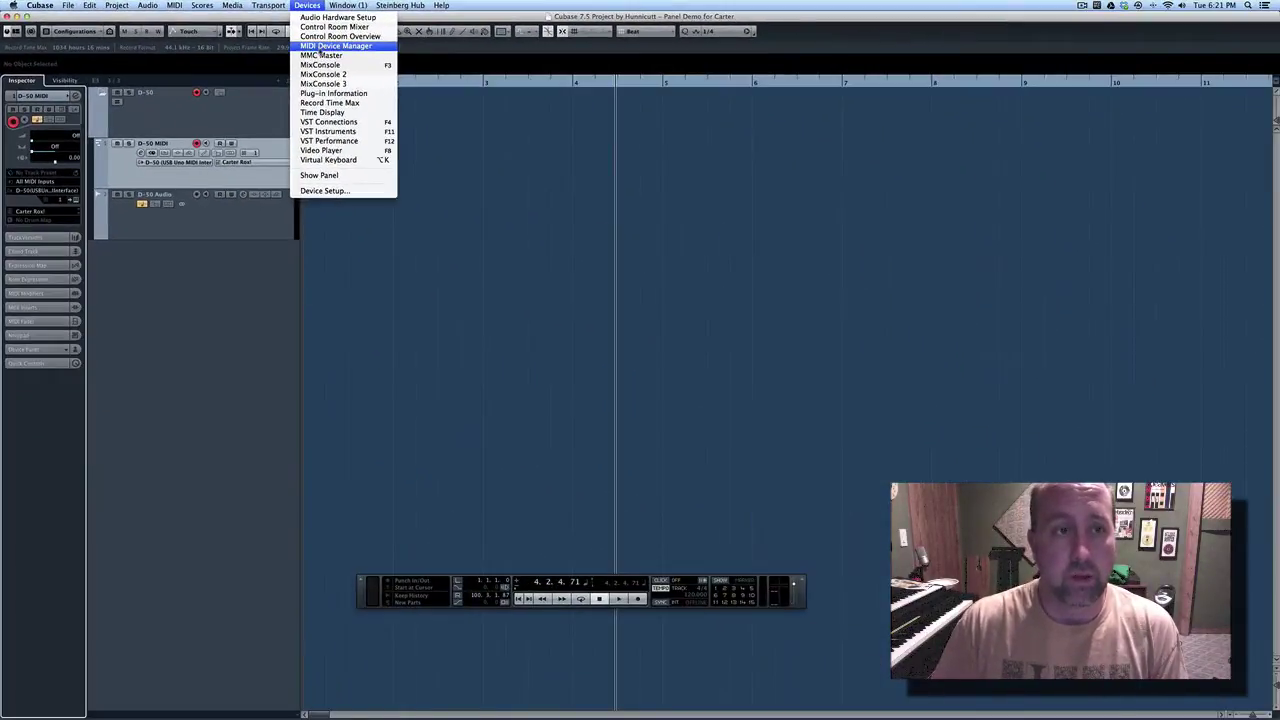
- Open the installed D-50's device window from the MIDI Device Manager and bring it forward
click(645, 92)
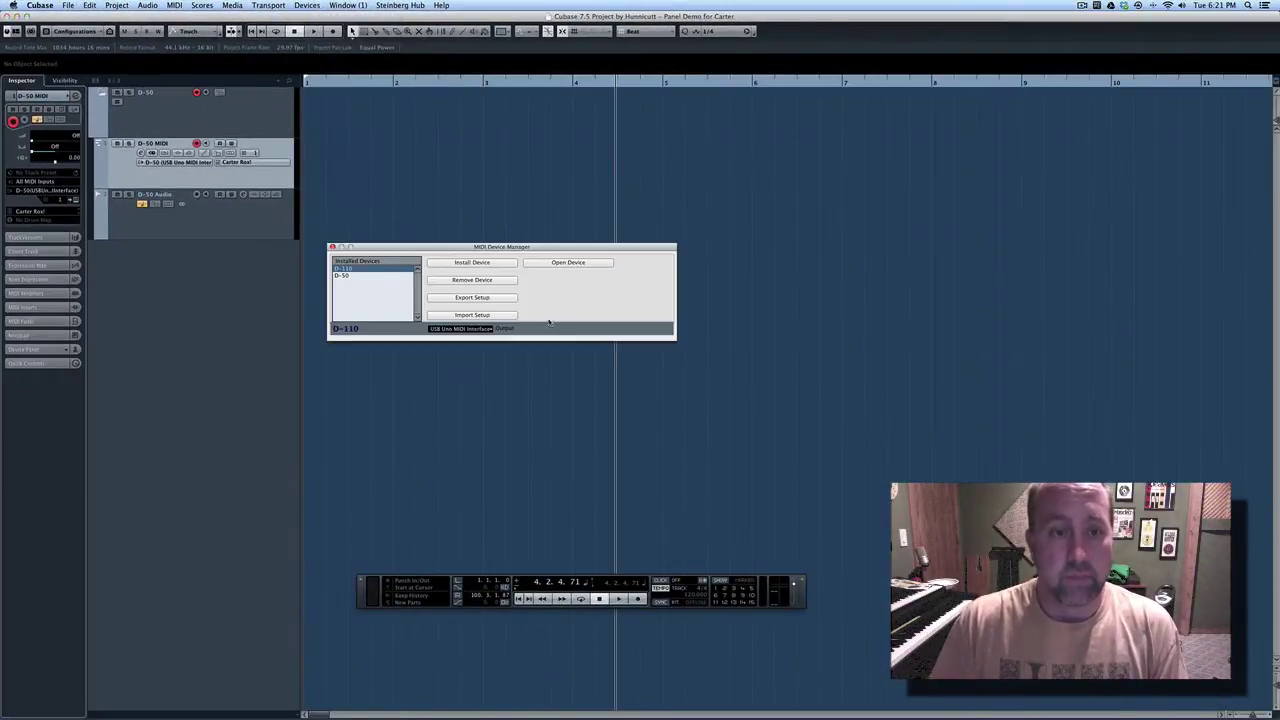
click(384, 276)
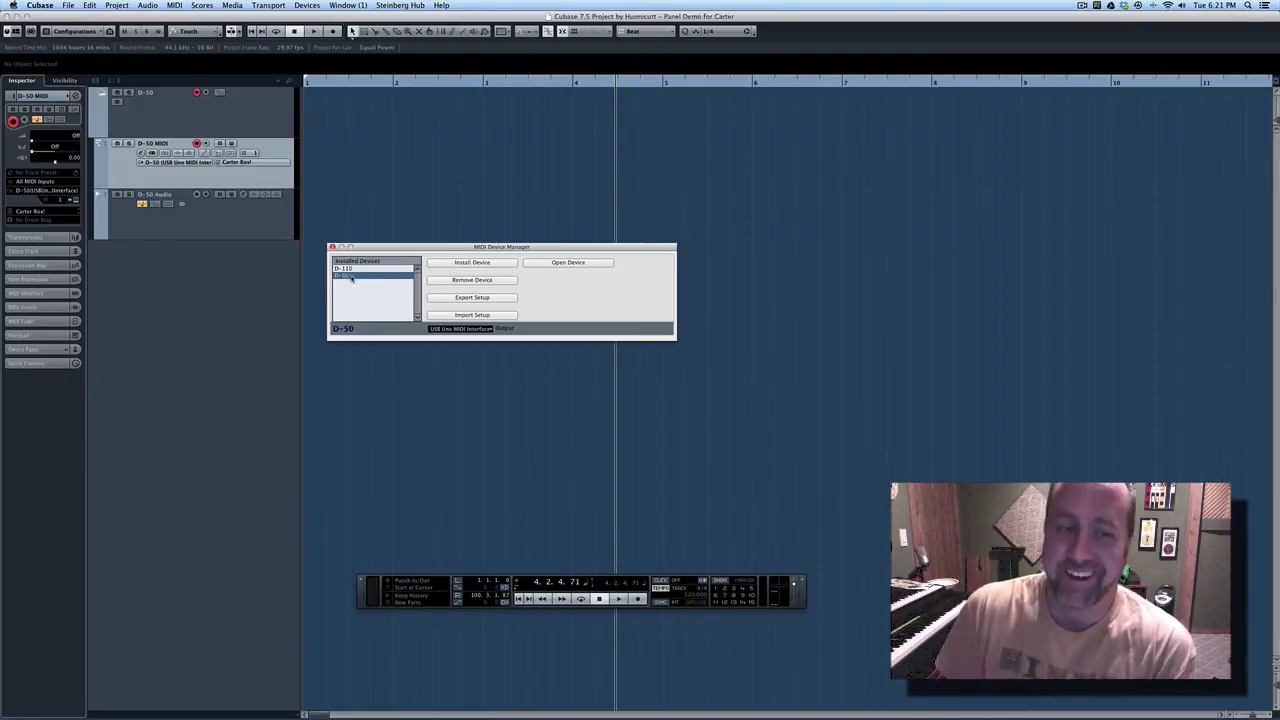
click(545, 263)
click(414, 200)
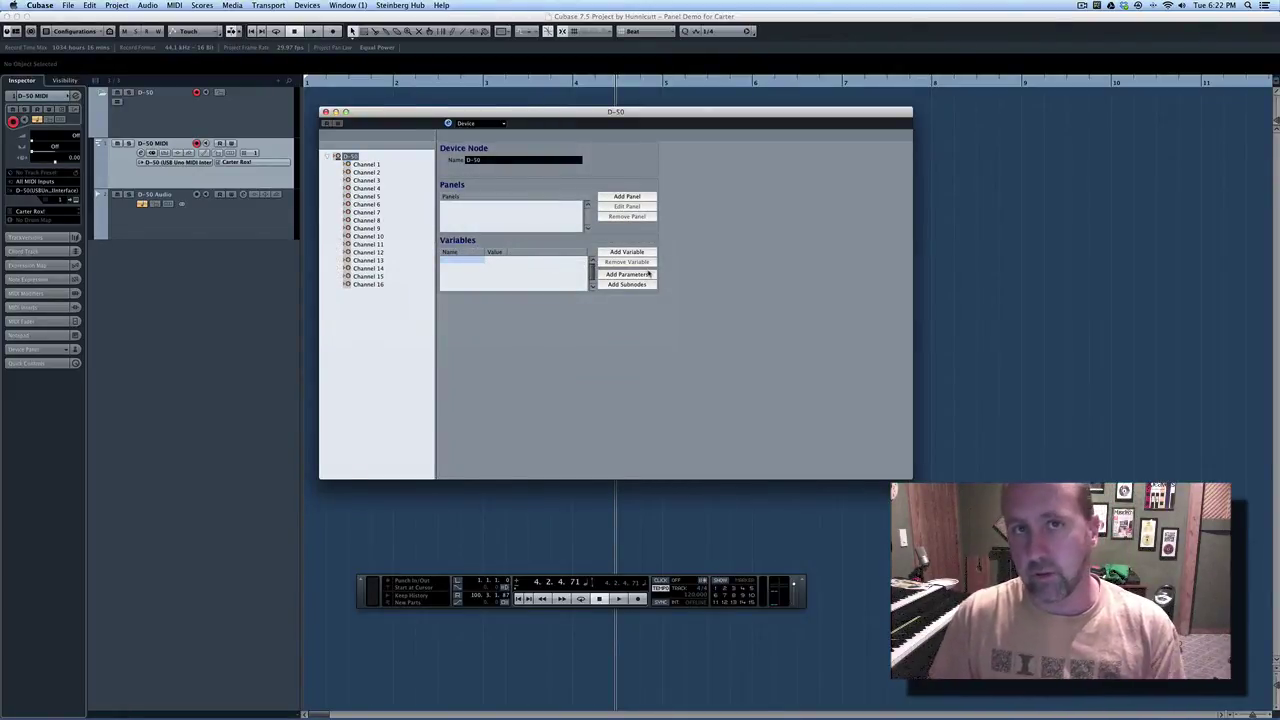
- Add a VCF Cutoff parameter to the D-50 that transmits CC: Harmonic Content
click(648, 273)
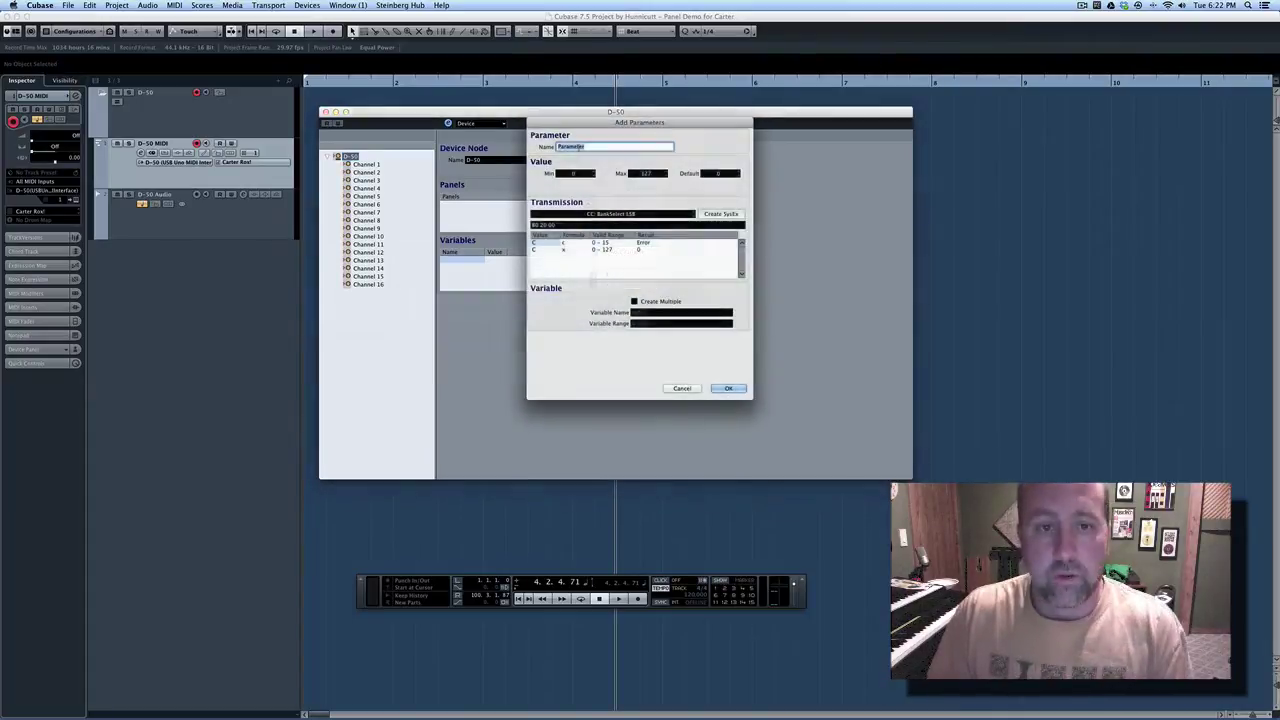
text(VCF)
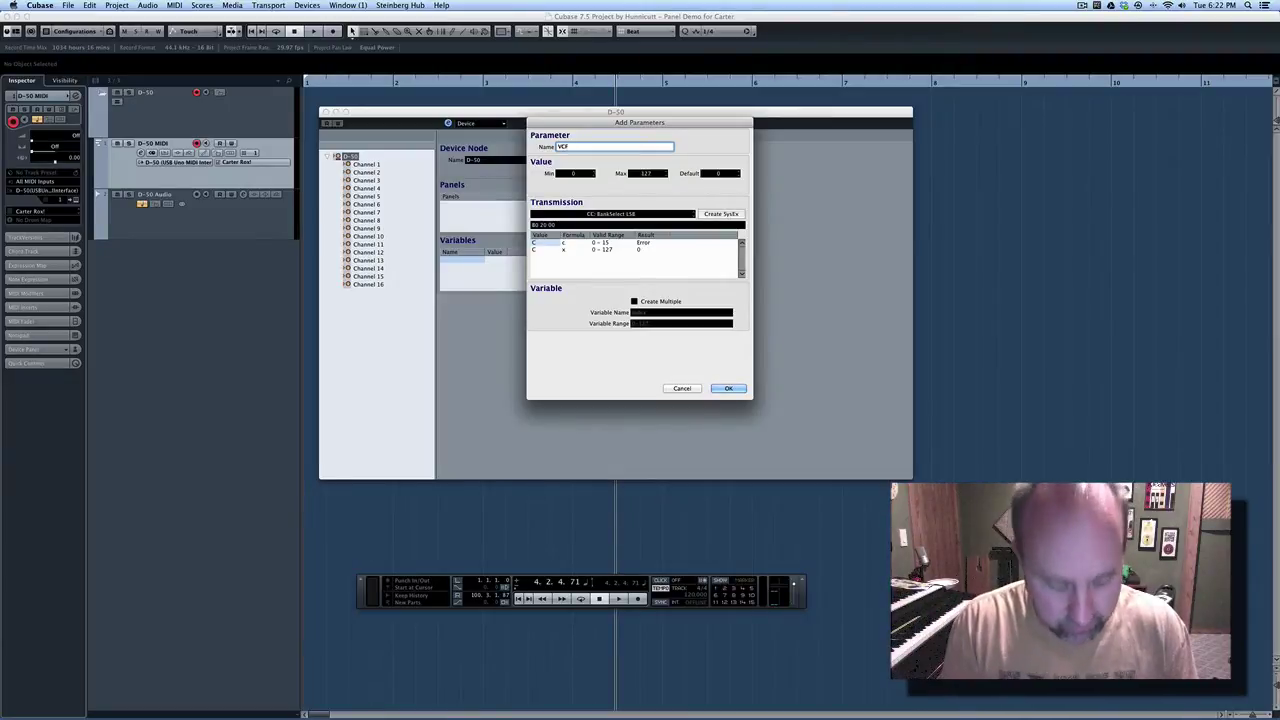
text( Cutoff)
key(Return)
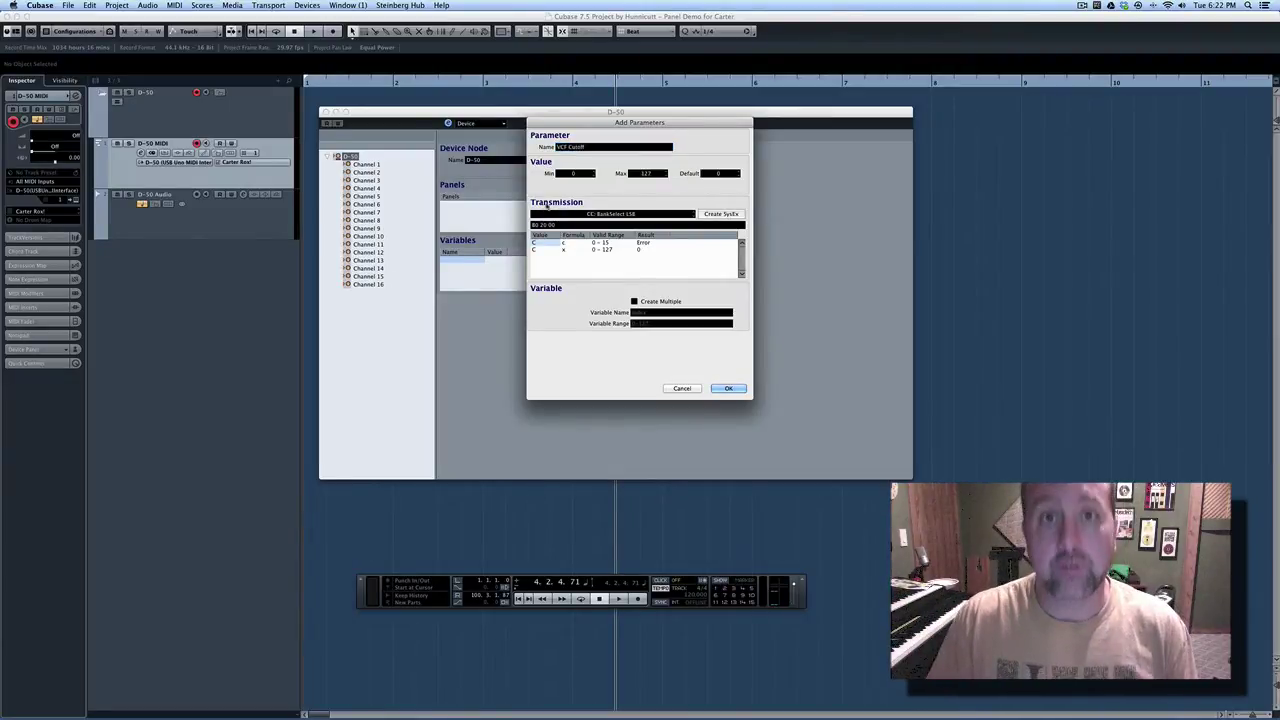
click(596, 214)
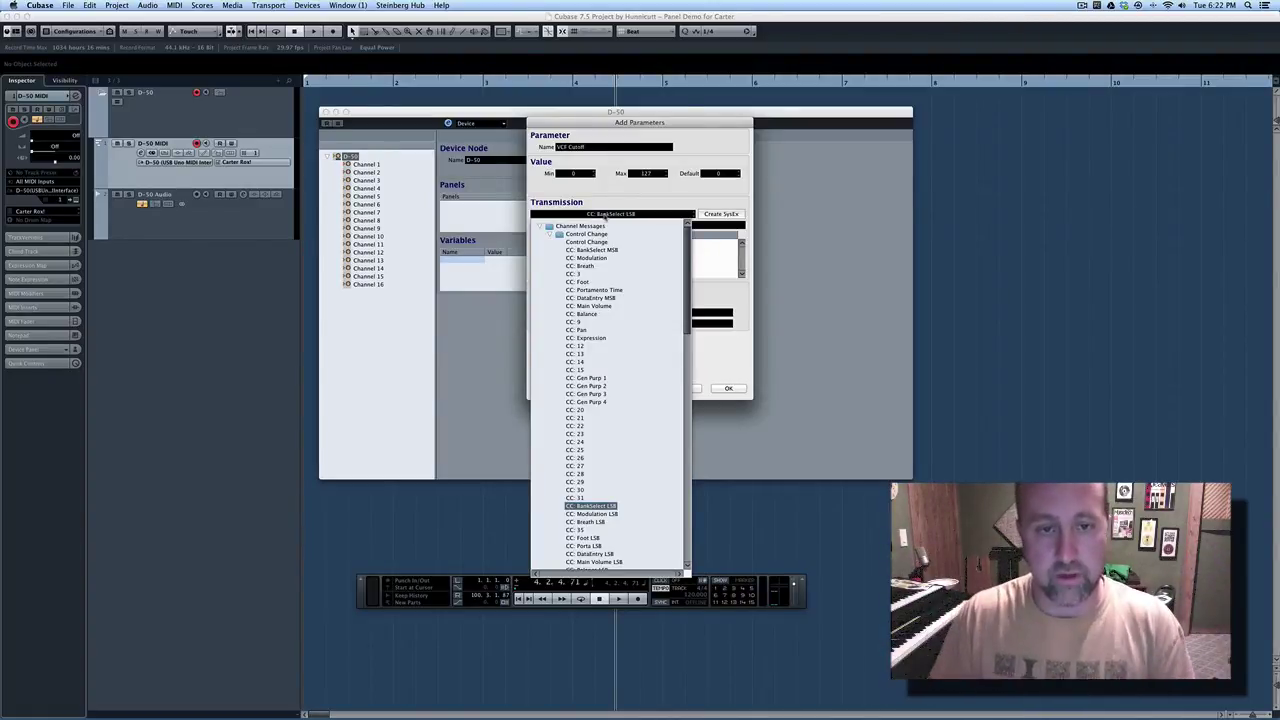
scroll(602, 367, down, 5)
click(602, 367)
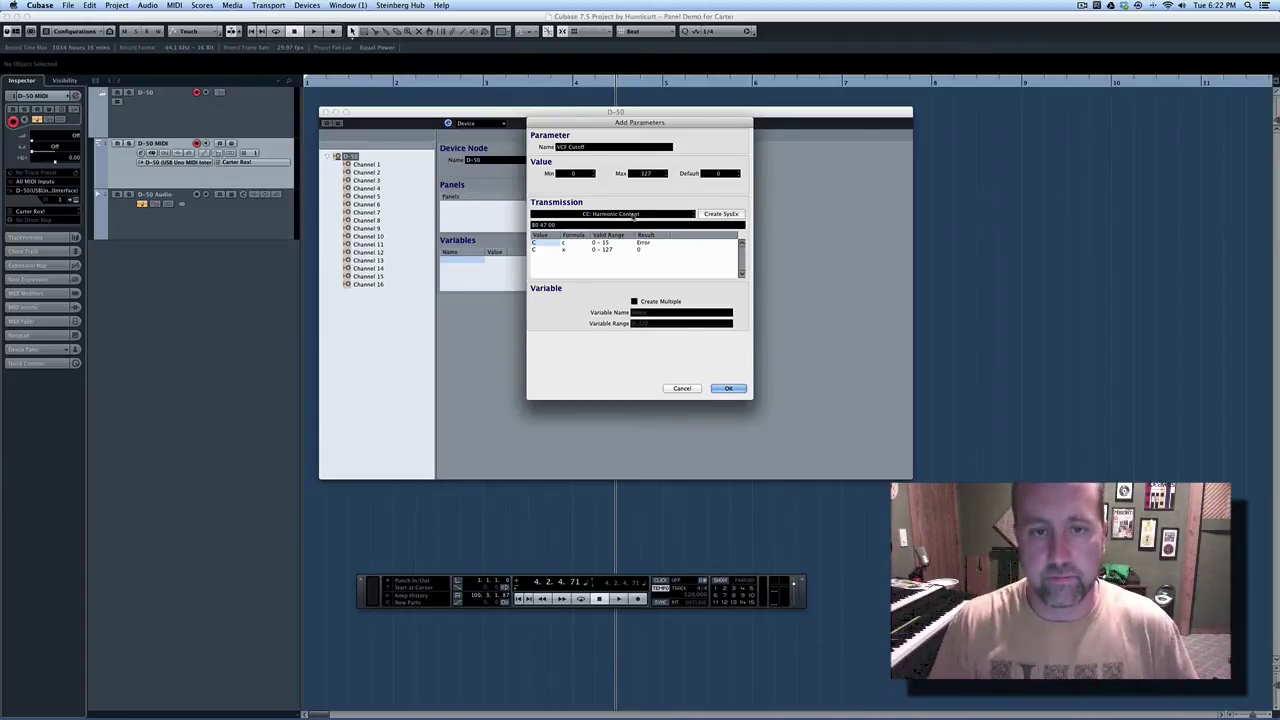
click(727, 389)
- Expand the D-50 node to show its parameters, begin another parameter, then start a new panel
click(348, 157)
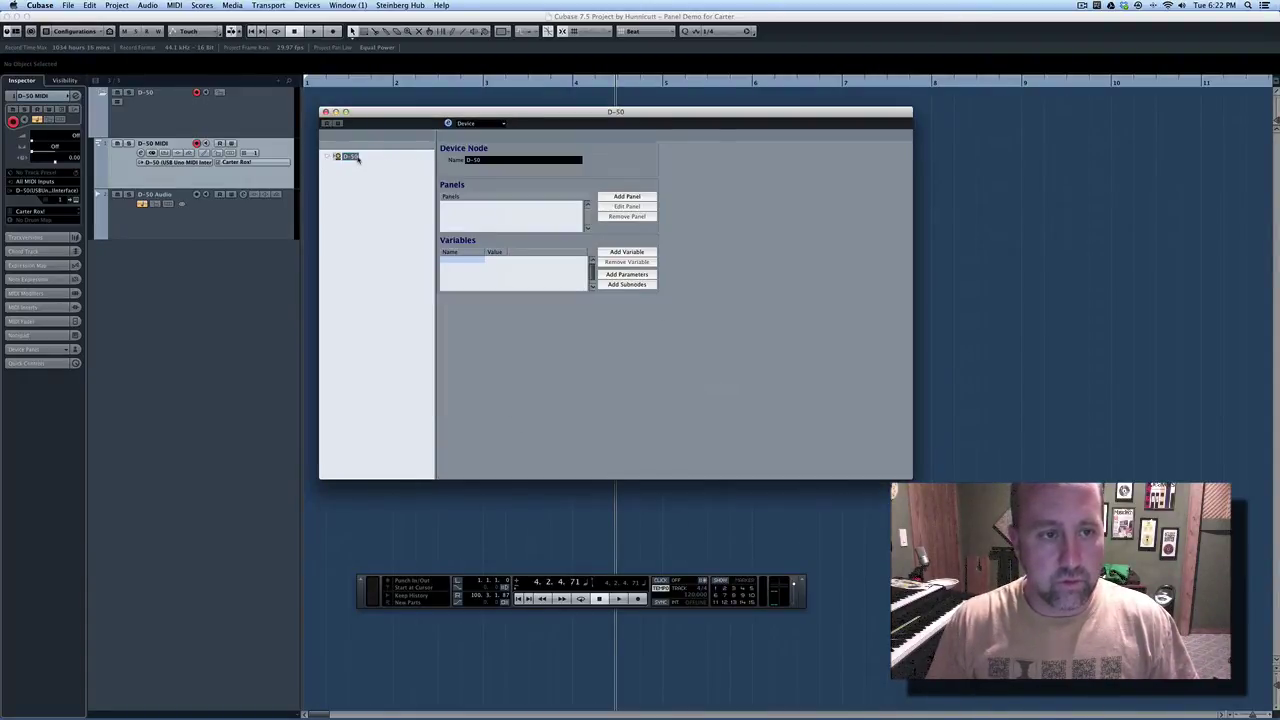
click(325, 157)
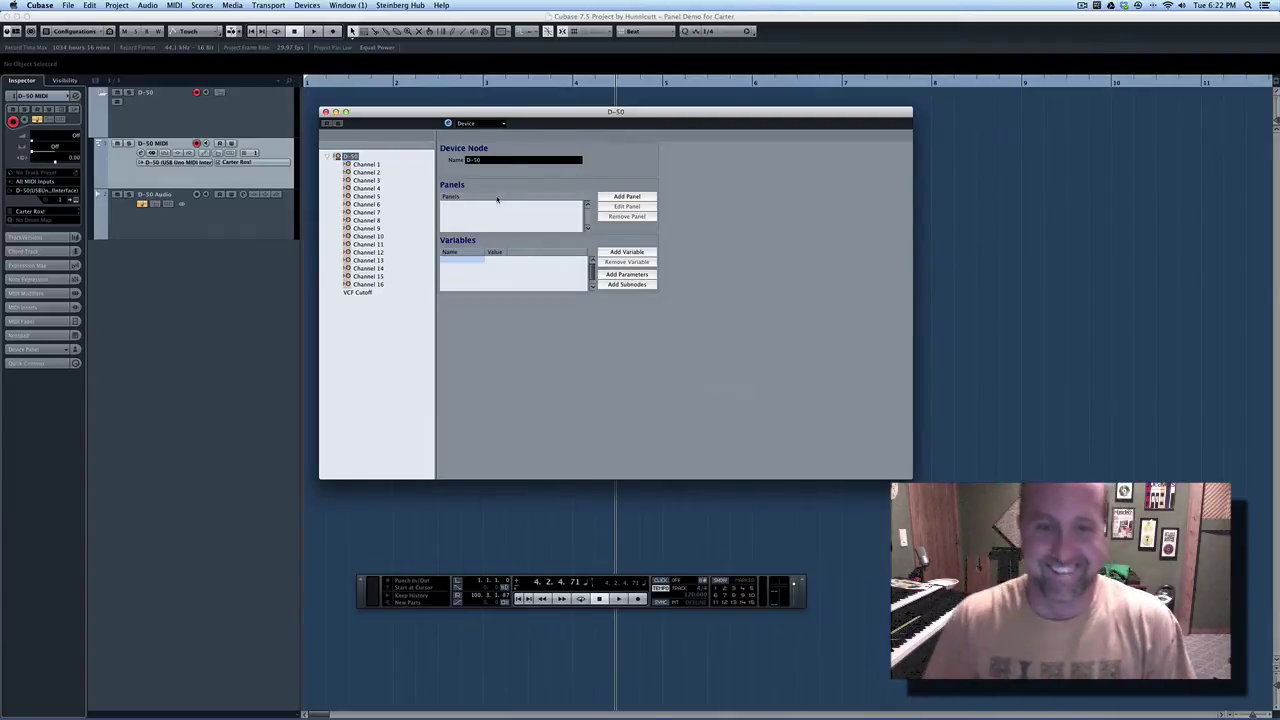
click(630, 276)
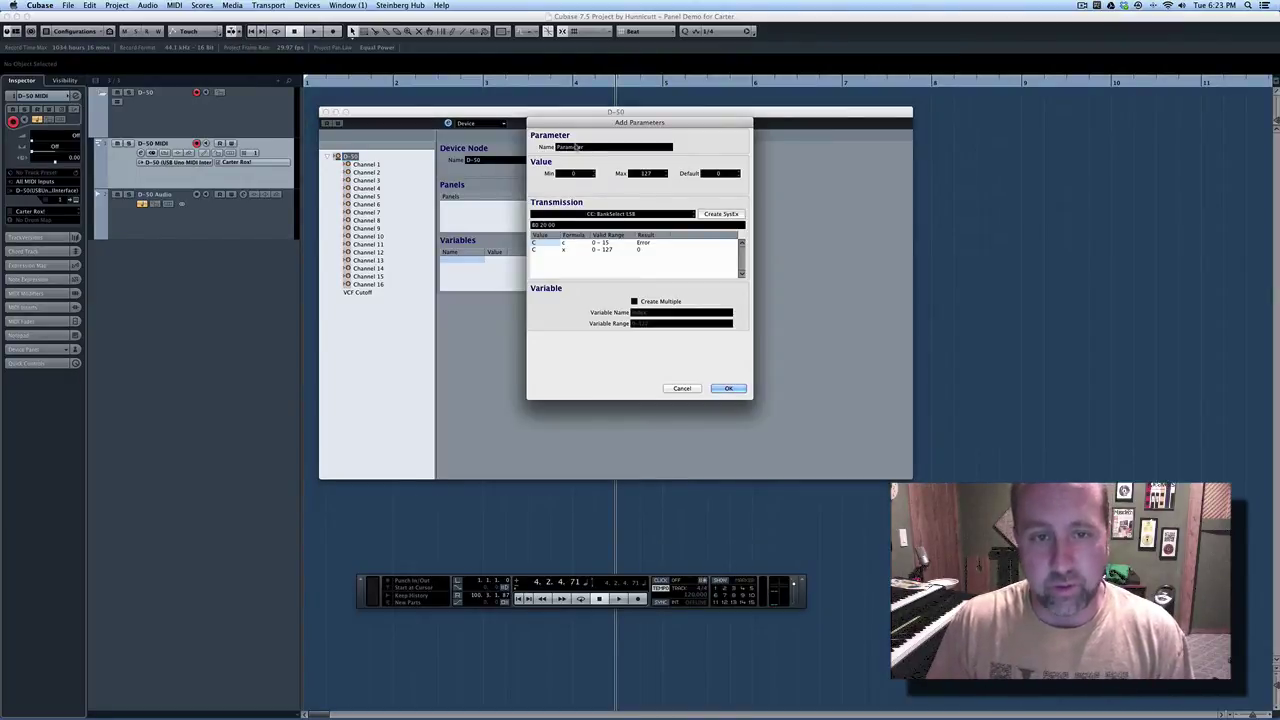
click(646, 215)
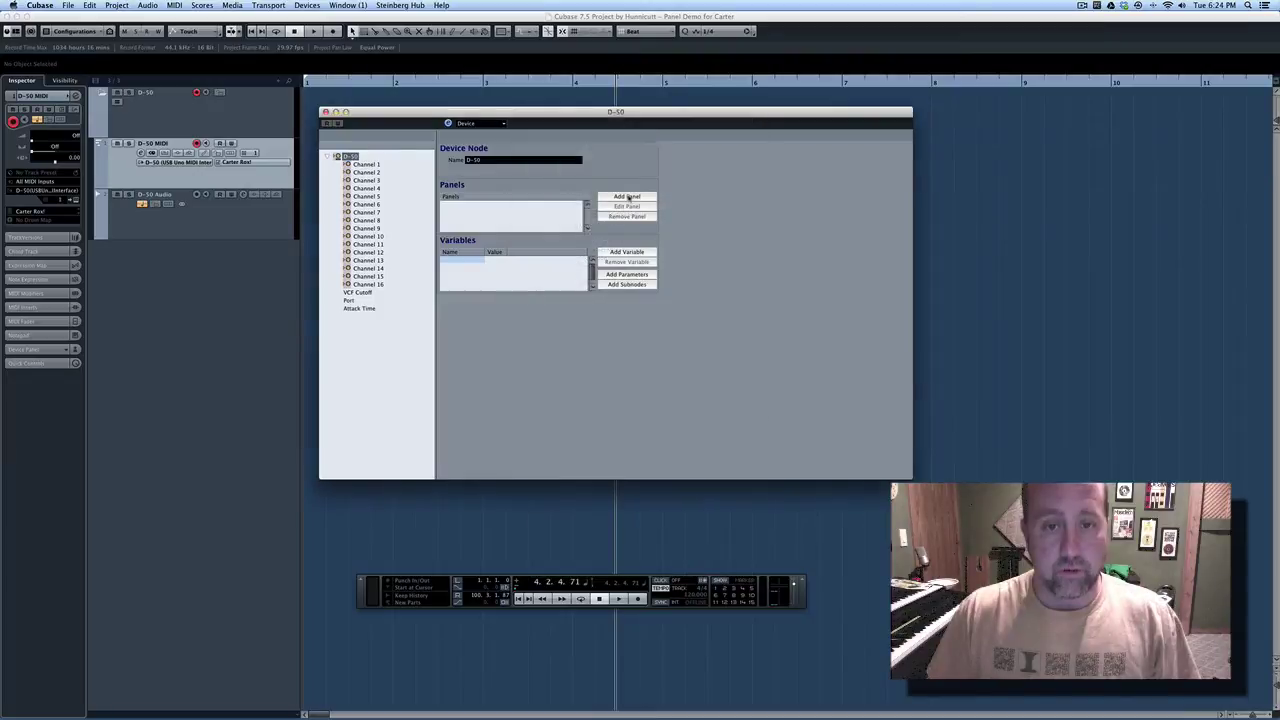
click(625, 197)
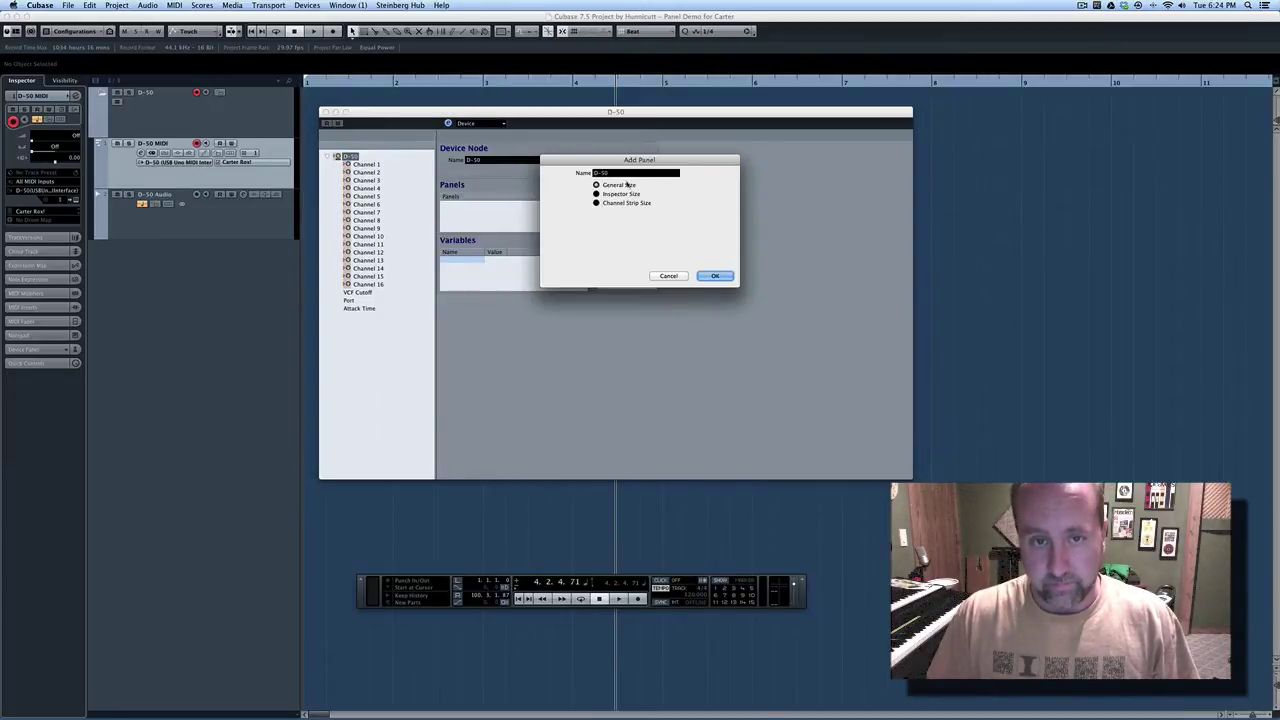
- Confirm the new D-50 panel and stretch a grey background to fill its canvas
click(713, 277)
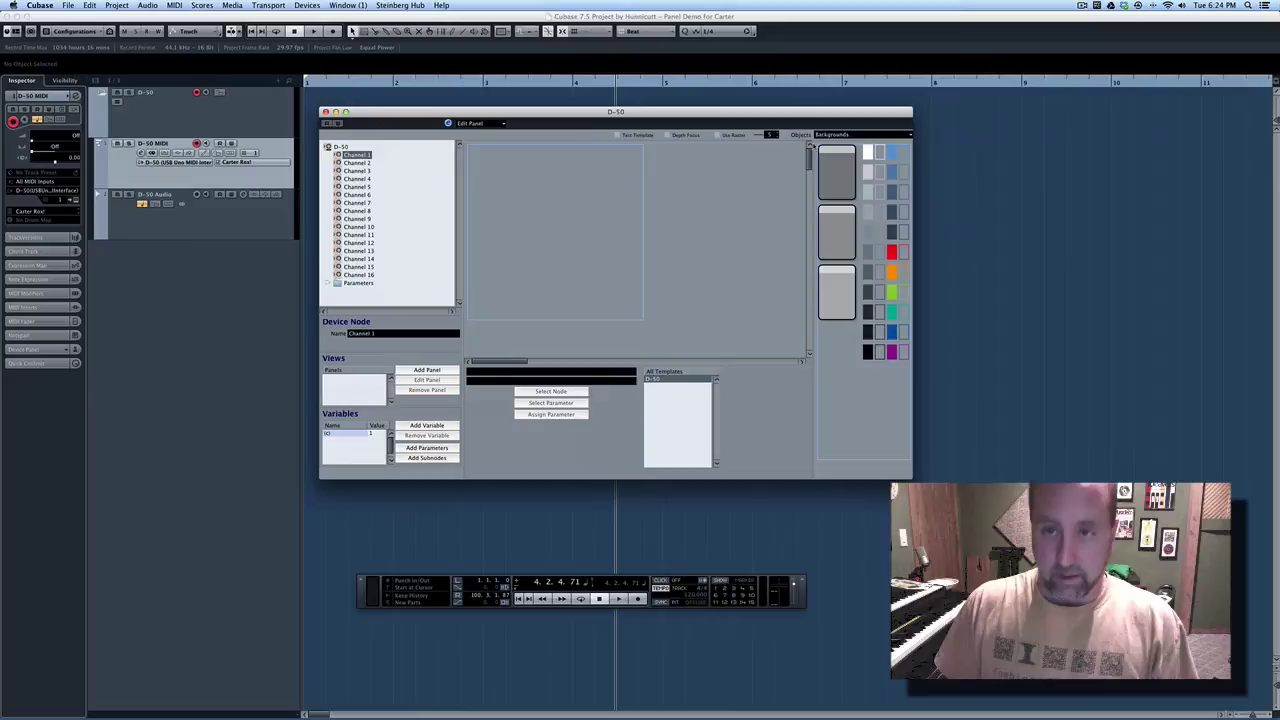
click(838, 134)
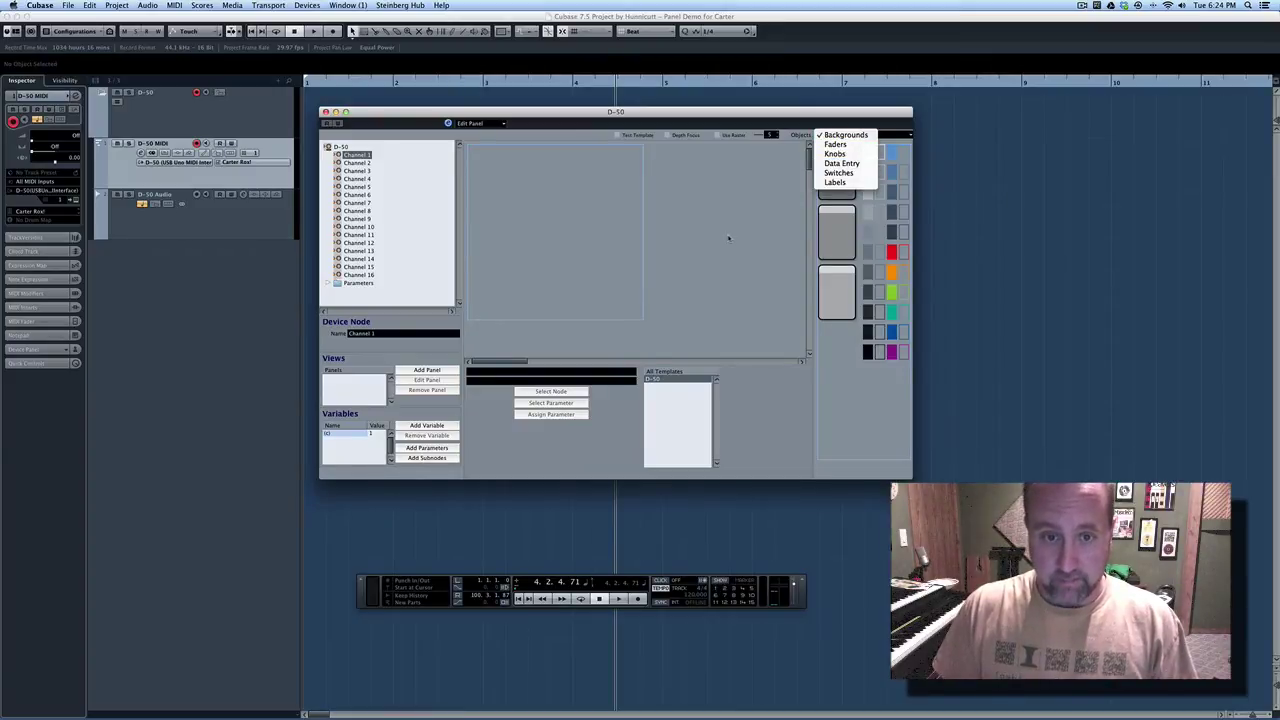
key(Escape)
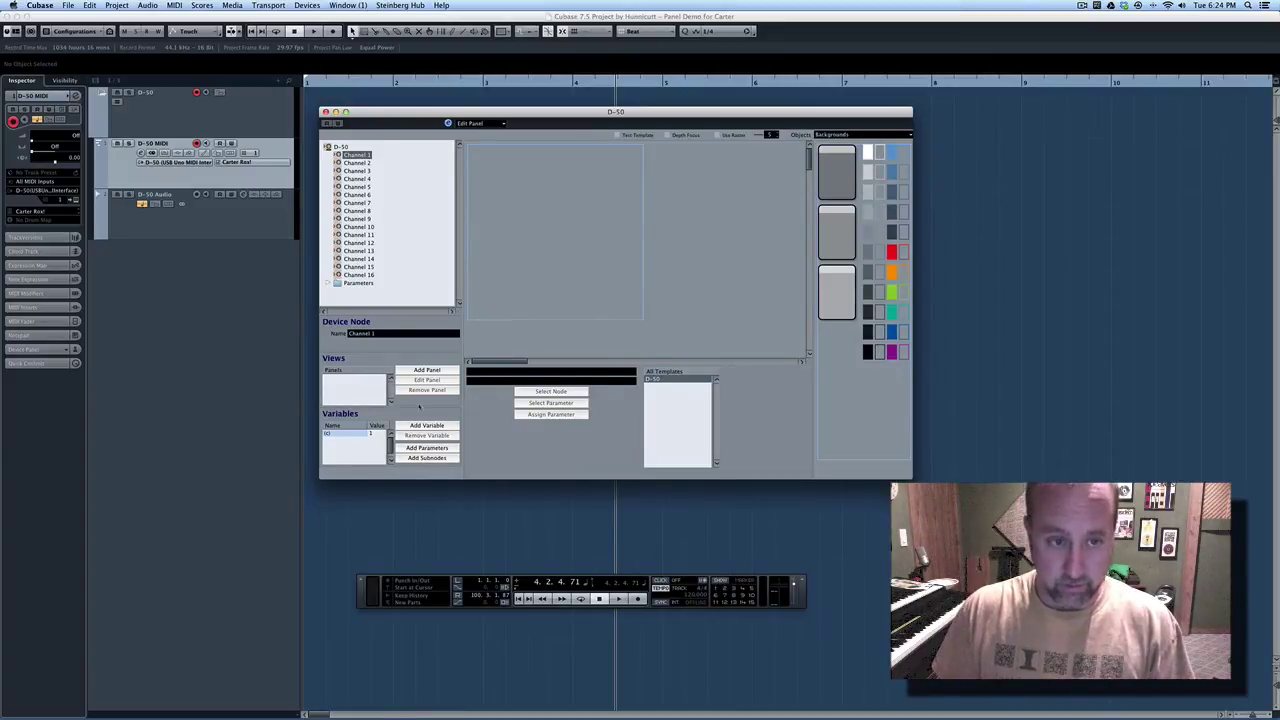
drag(845, 180, 470, 148)
drag(514, 216, 631, 327)
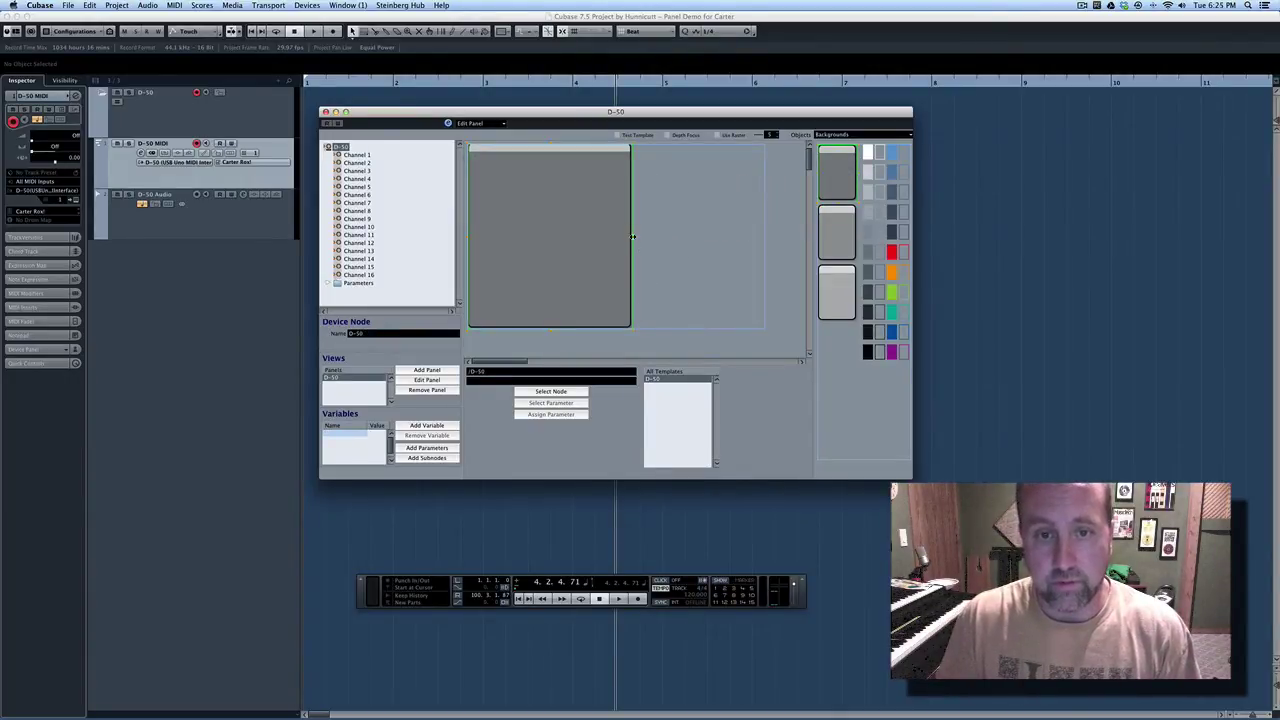
drag(634, 241, 763, 238)
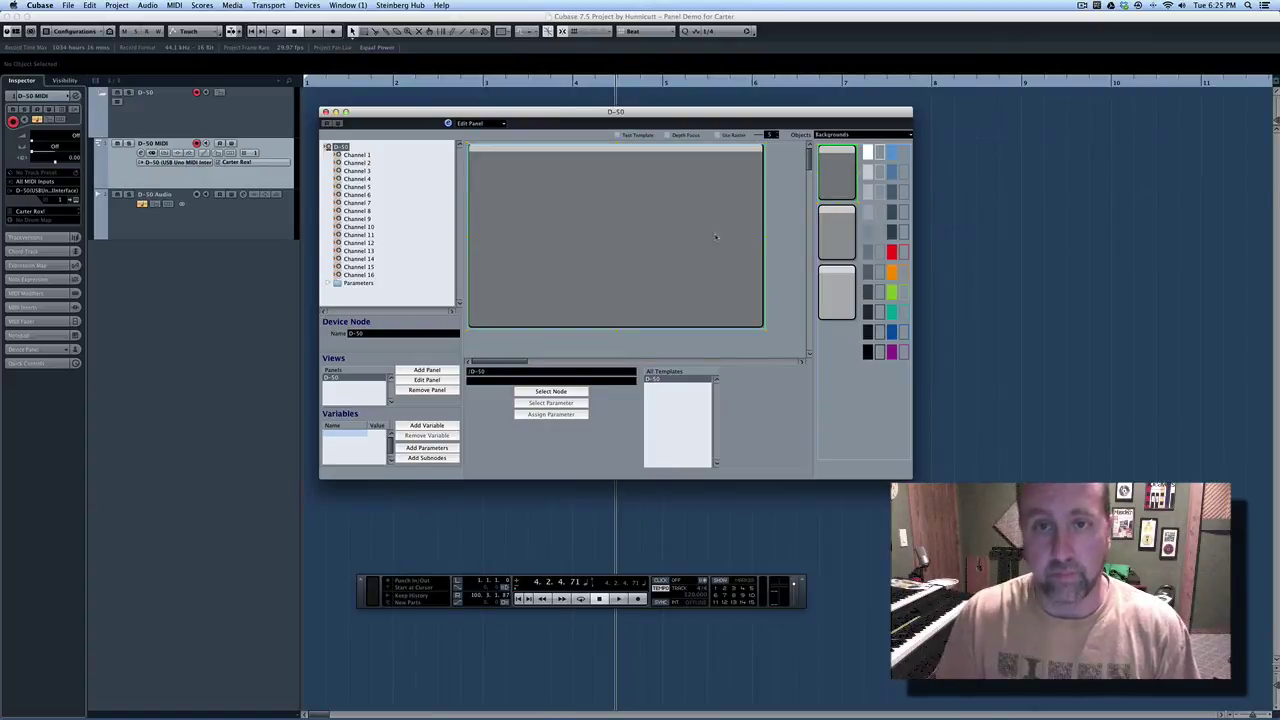
- Add a title label across the top of the panel
click(845, 134)
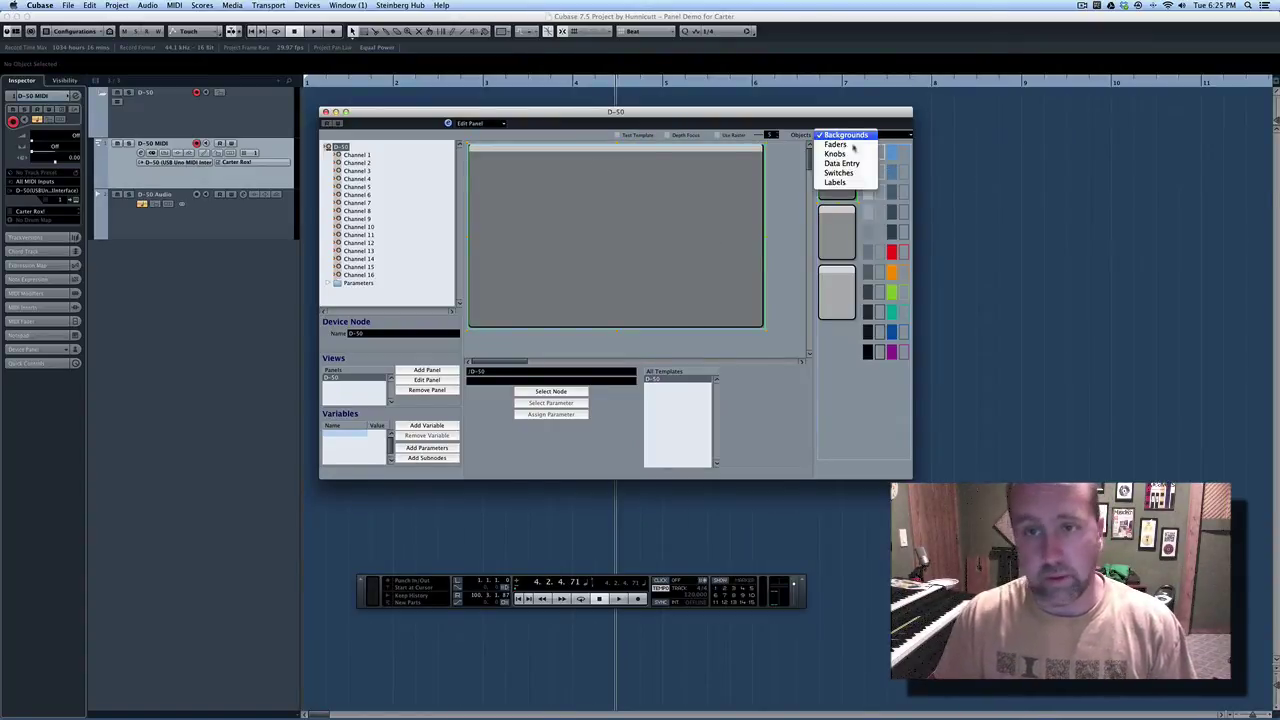
click(847, 182)
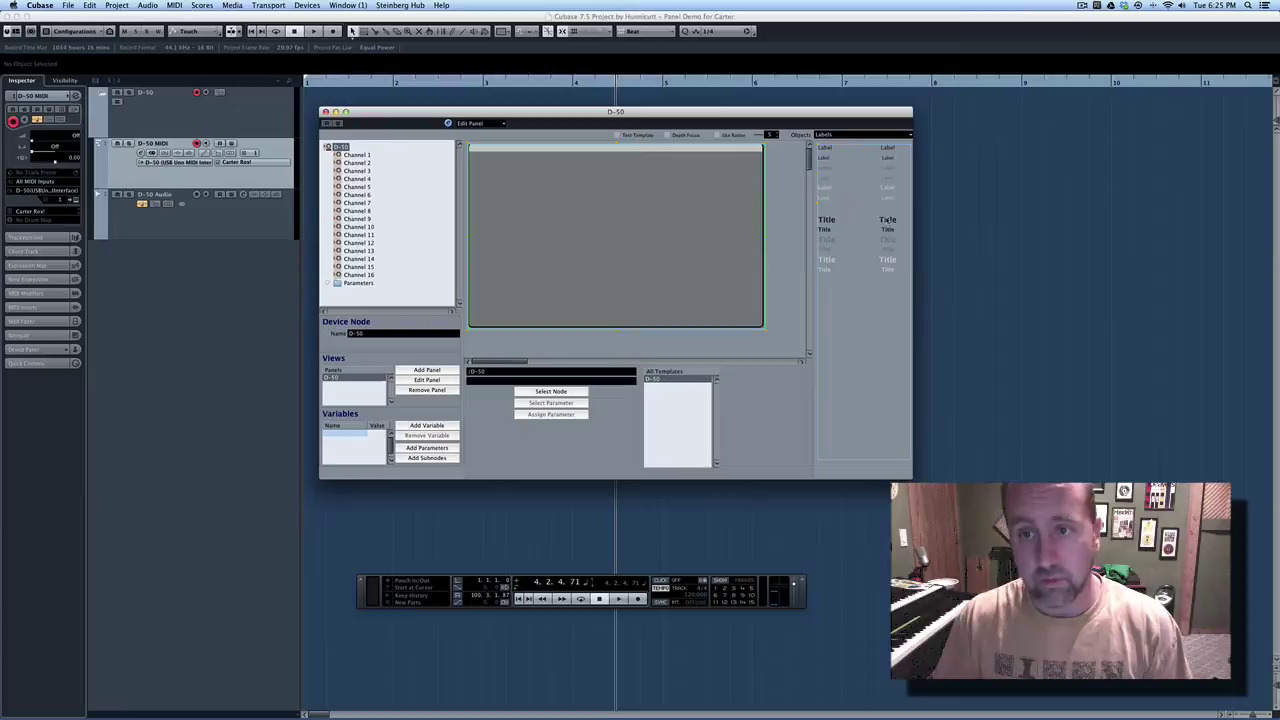
drag(895, 232, 579, 147)
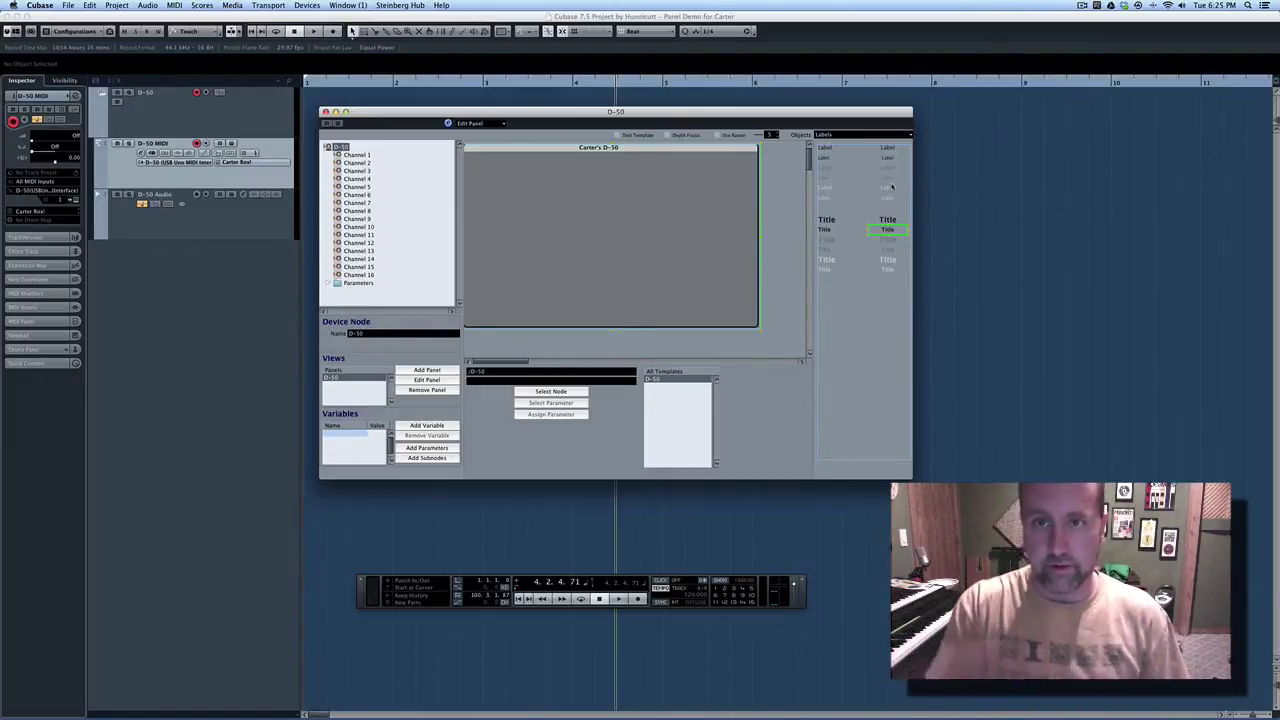
- Place a fader at the top-left of the D-50 panel canvas
click(866, 135)
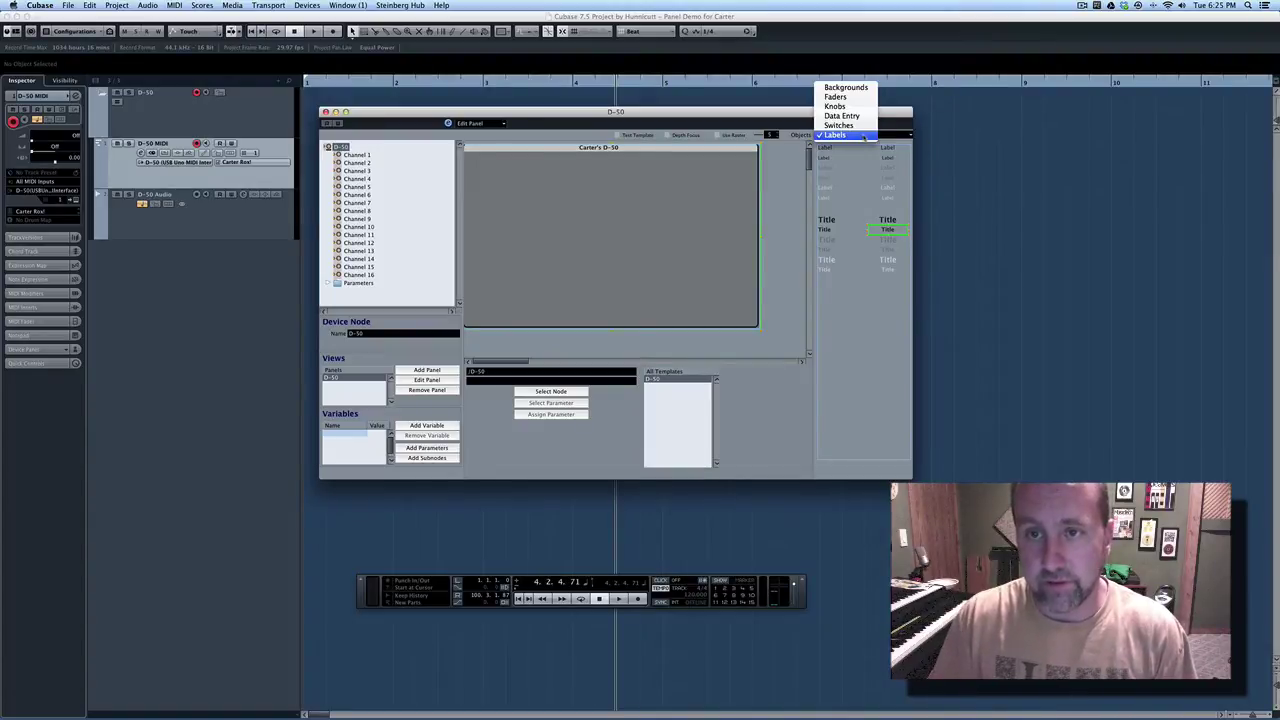
click(853, 97)
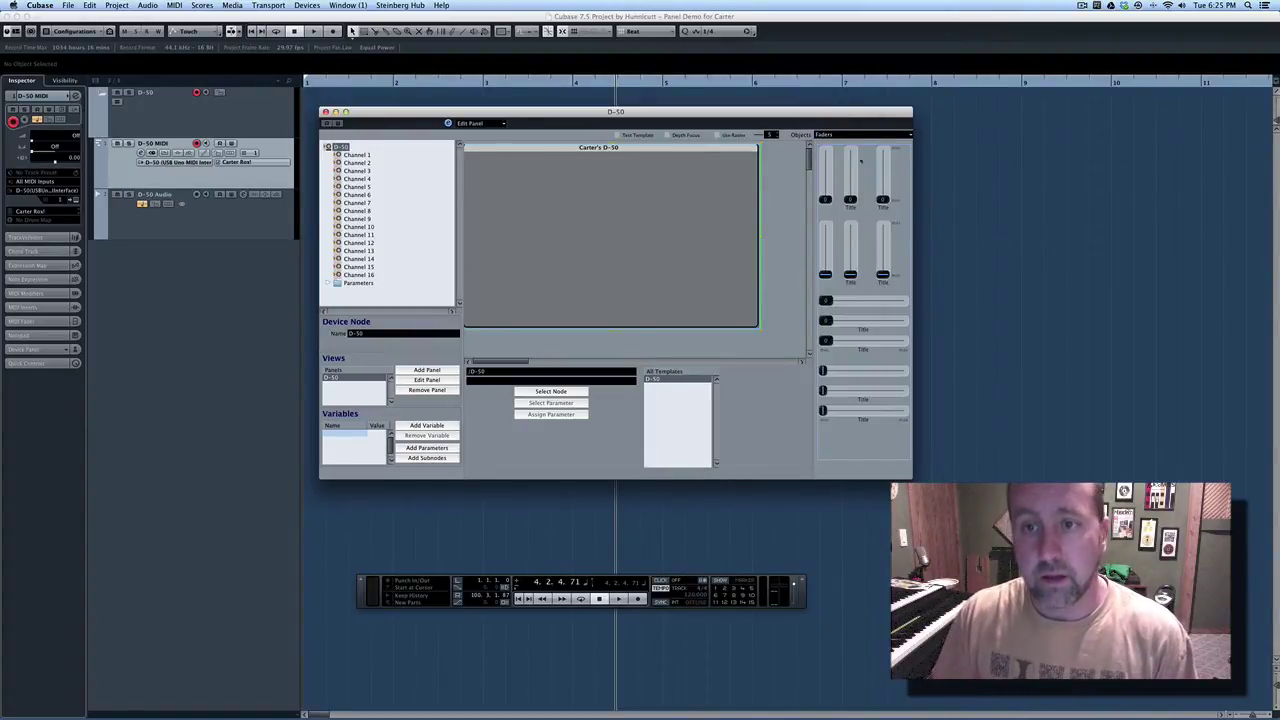
drag(850, 195, 476, 160)
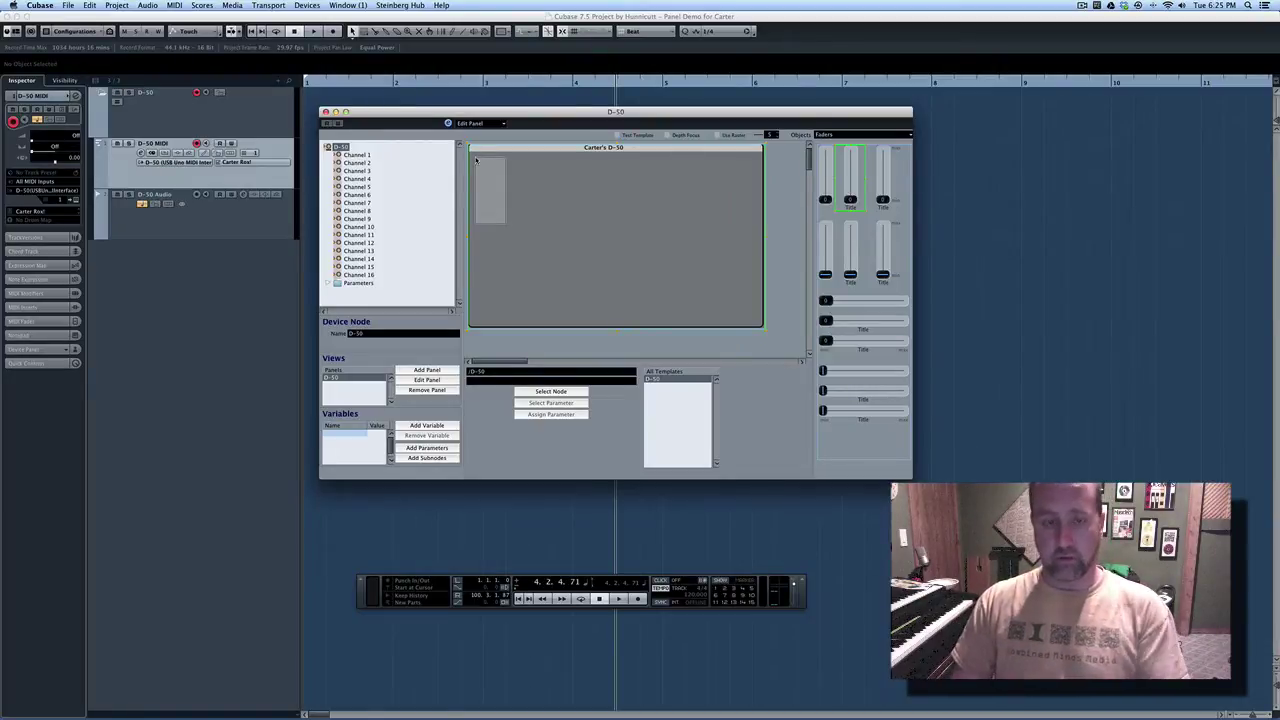
drag(476, 160, 476, 160)
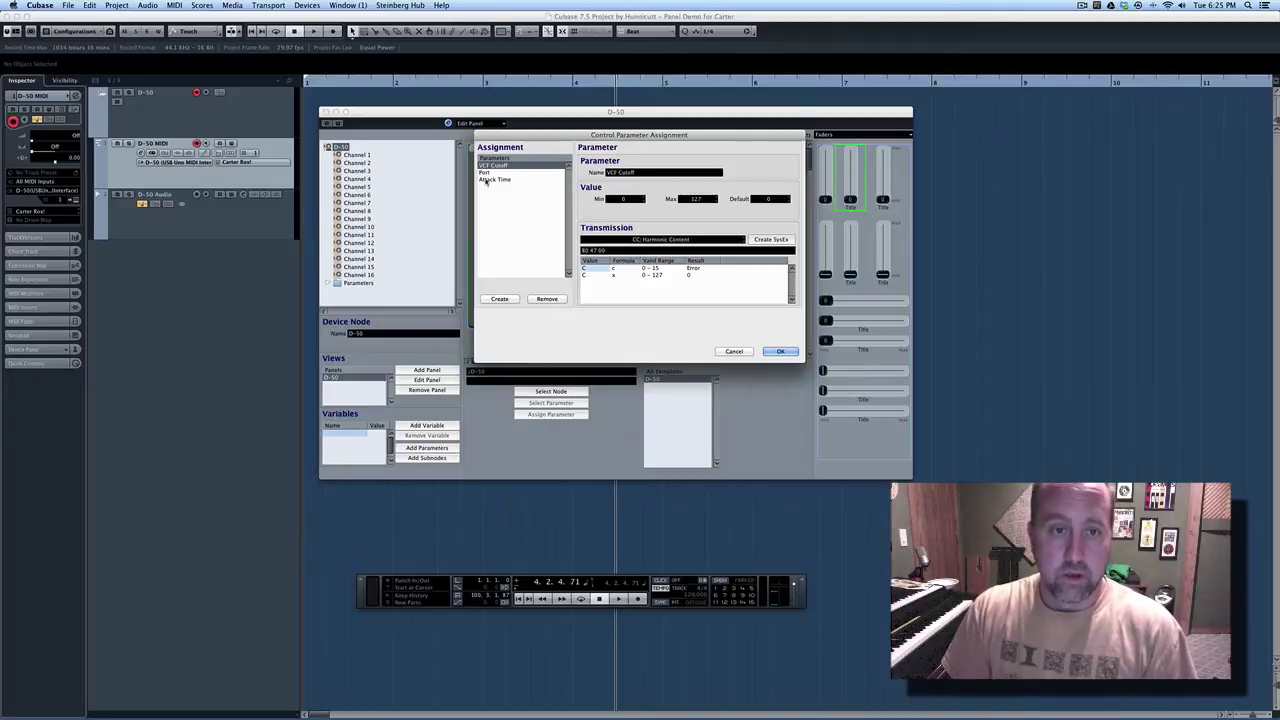
- Assign the fader to VCF Cutoff and open its MIDI controller list
click(488, 179)
click(488, 172)
click(490, 165)
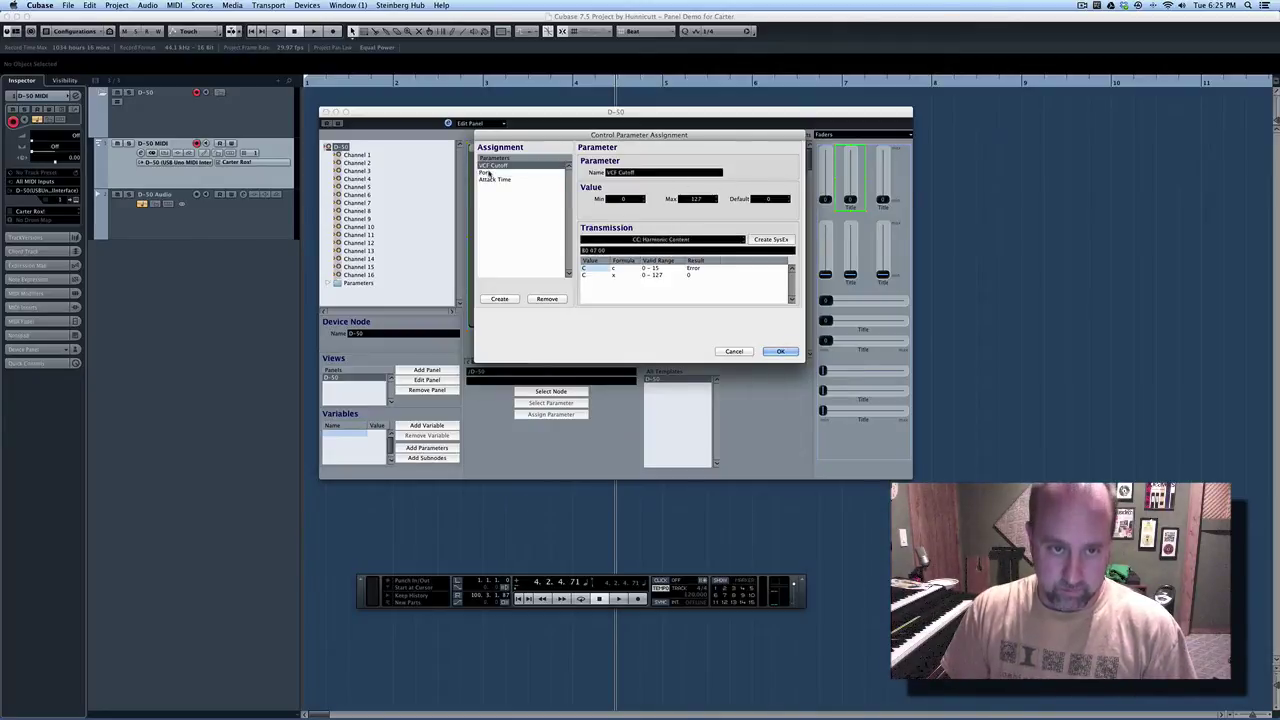
click(489, 179)
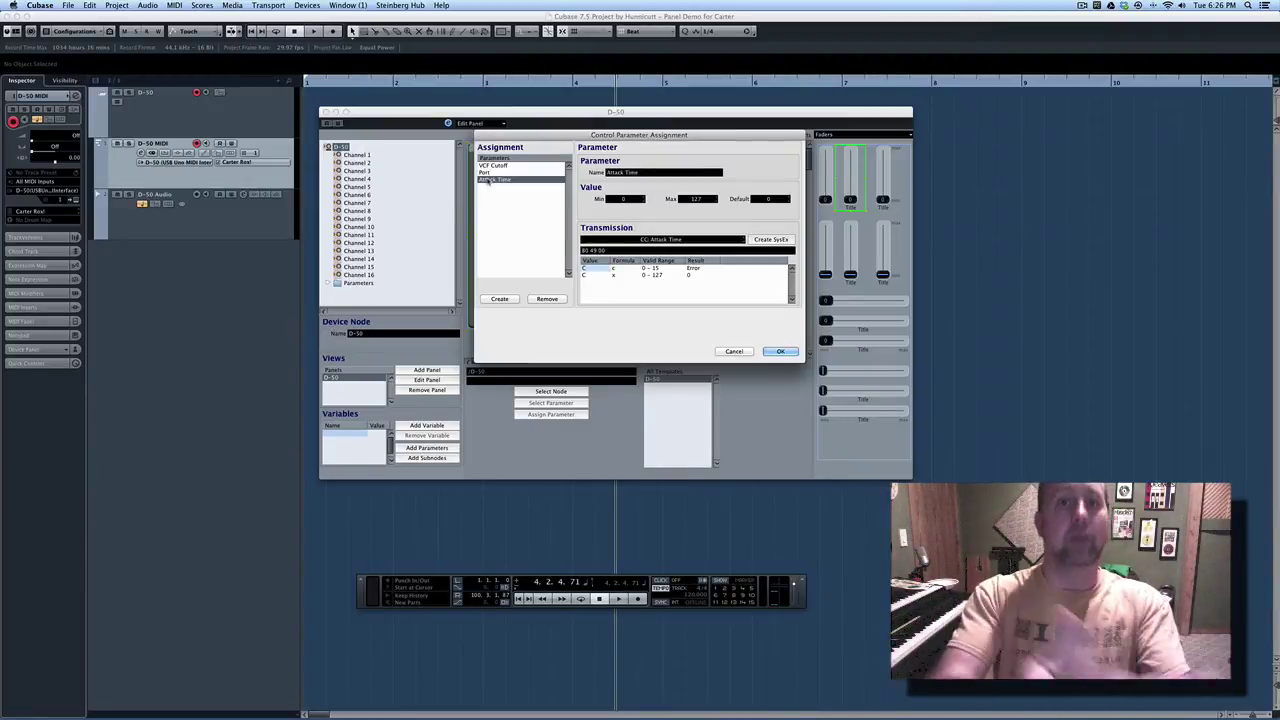
click(489, 165)
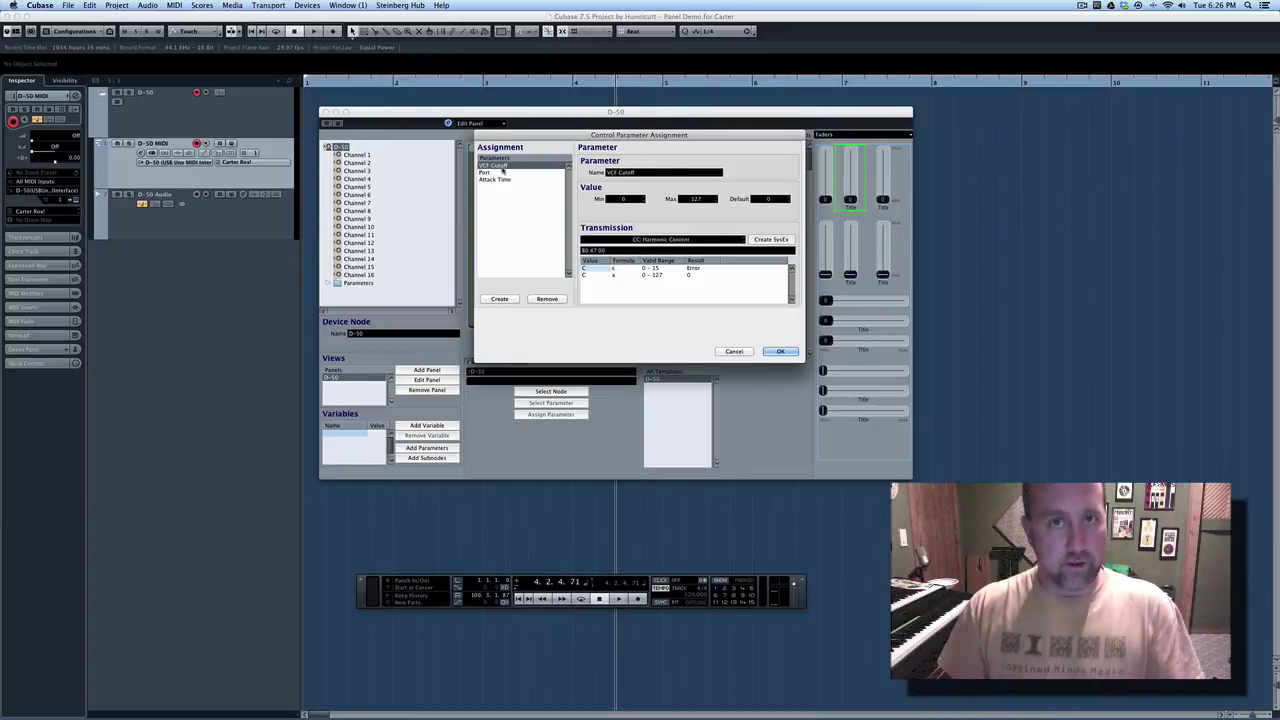
click(675, 240)
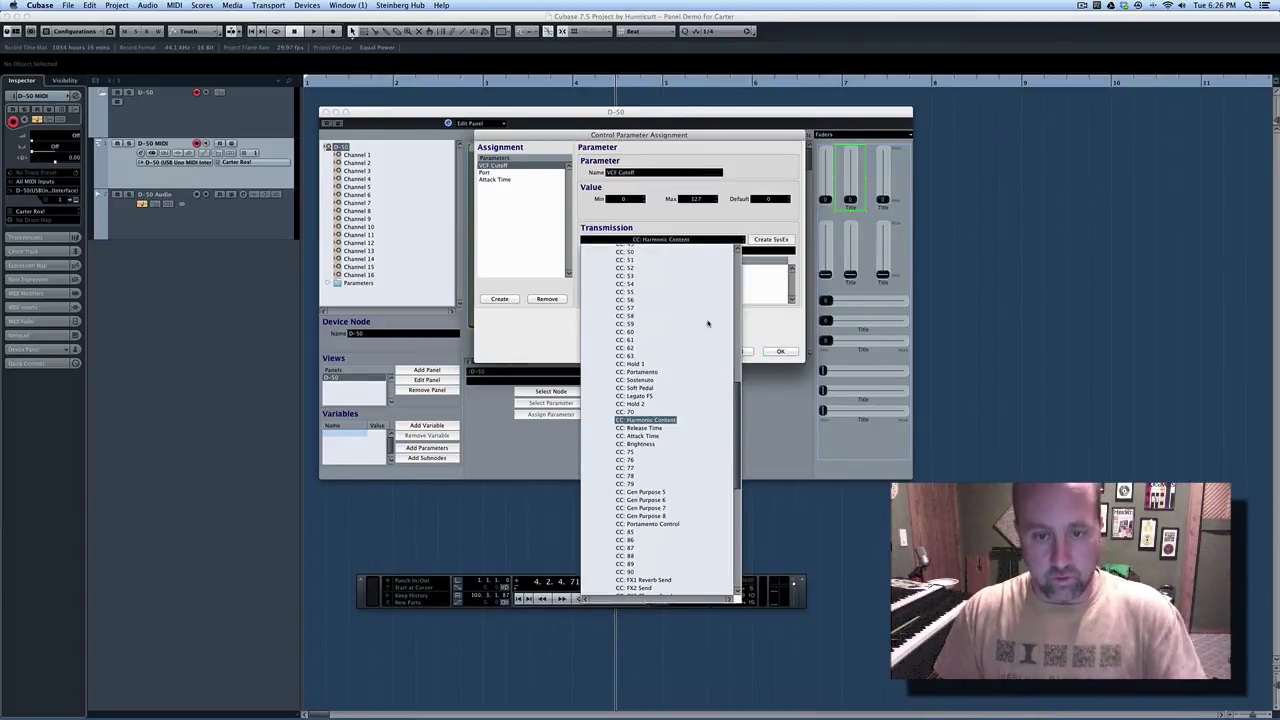
scroll(741, 352, up, 6)
- Drag in the parameter assignment settings while finishing the Port knob and Attack fader
drag(741, 352, 741, 380)
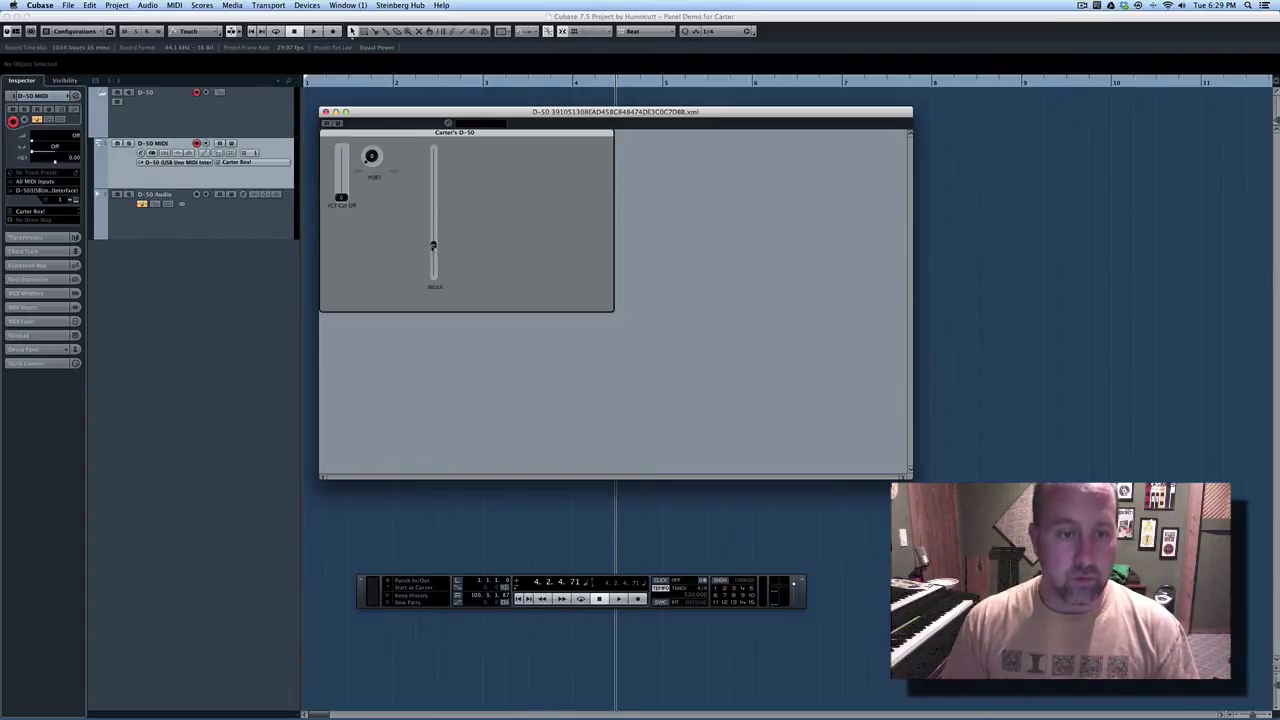
- Sweep Attack to the top, nudge VCF Cut Off up, and move the Transport beside the panel
drag(433, 245, 486, 207)
drag(362, 590, 478, 167)
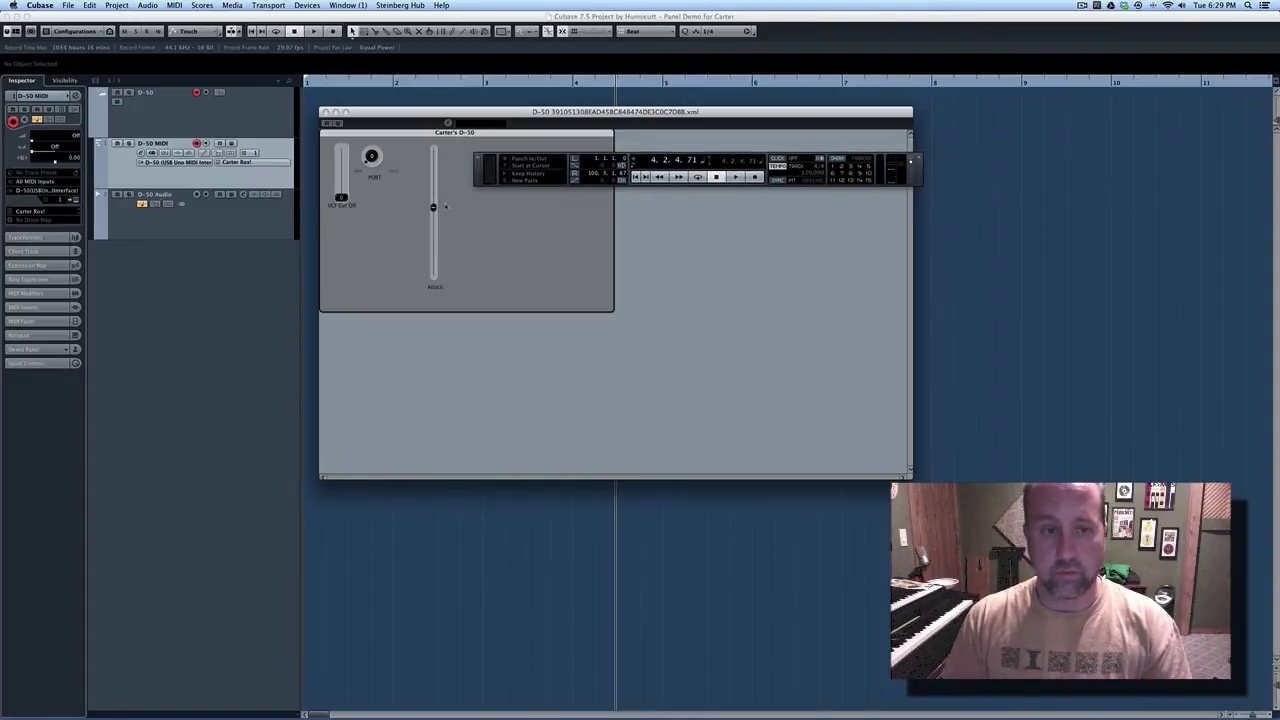
drag(433, 207, 379, 99)
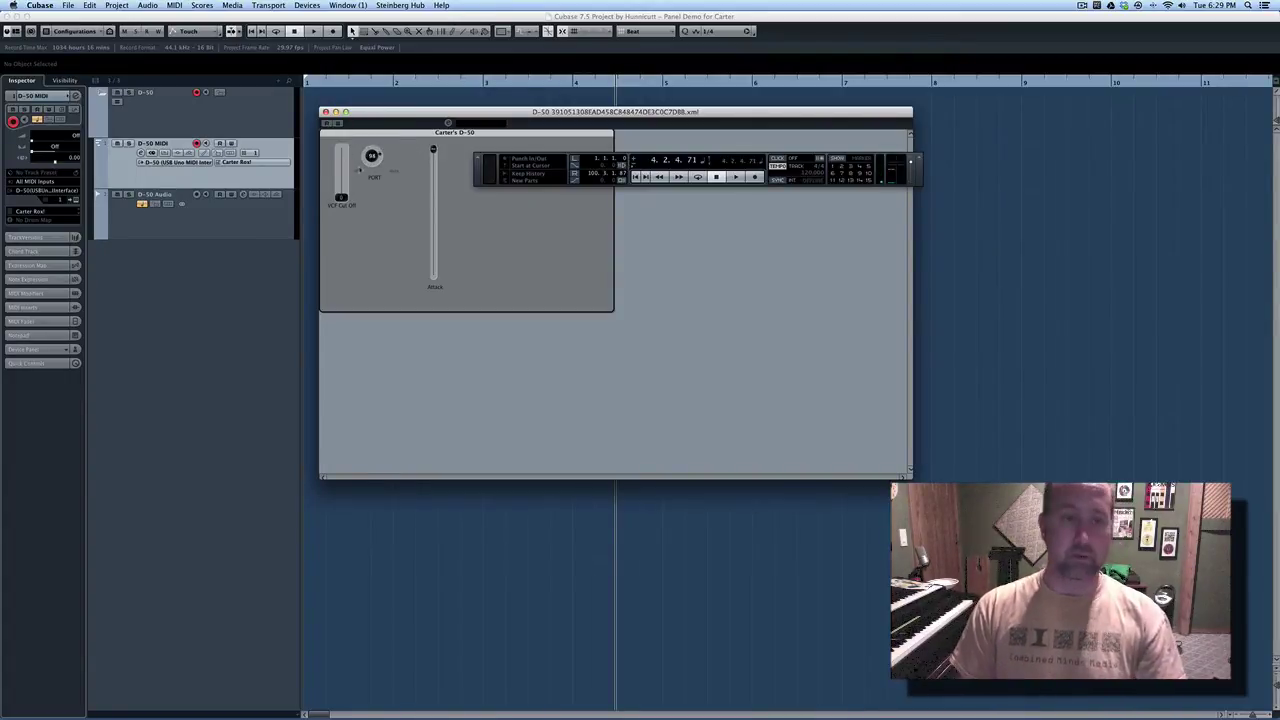
drag(341, 197, 341, 191)
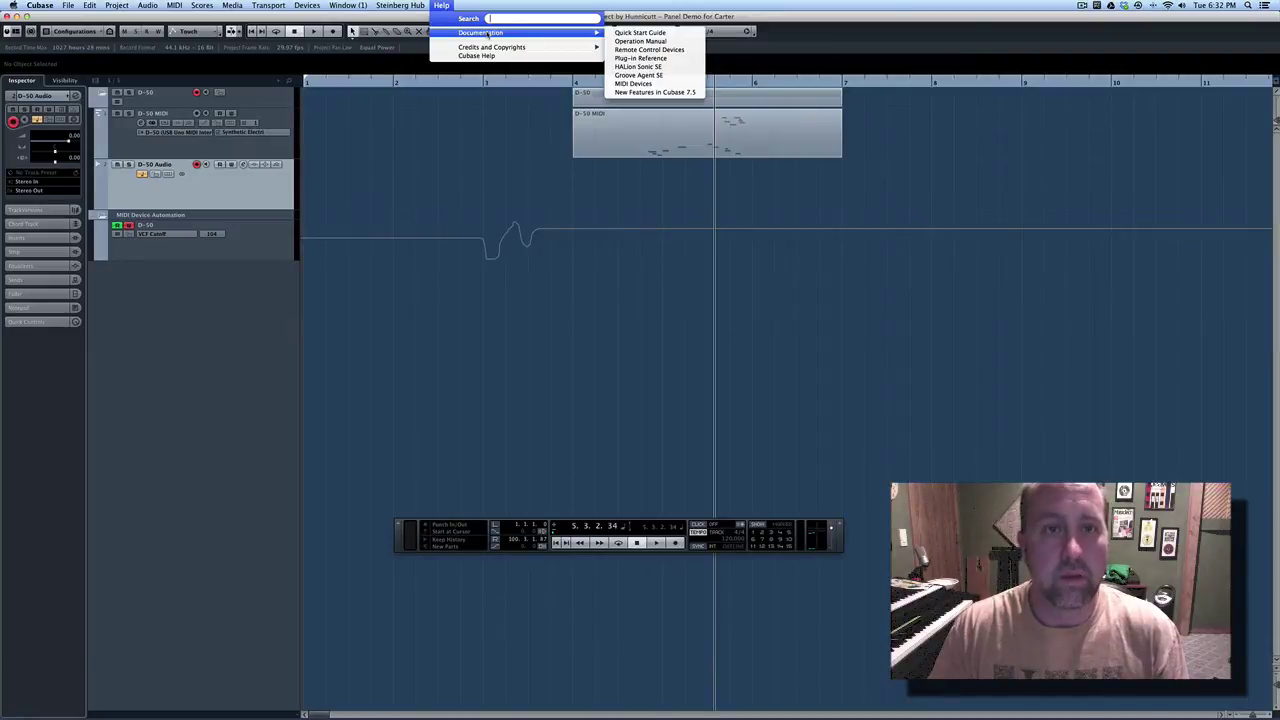
- Open the Operation Manual PDF from Help > Documentation
mouse_move(541, 36)
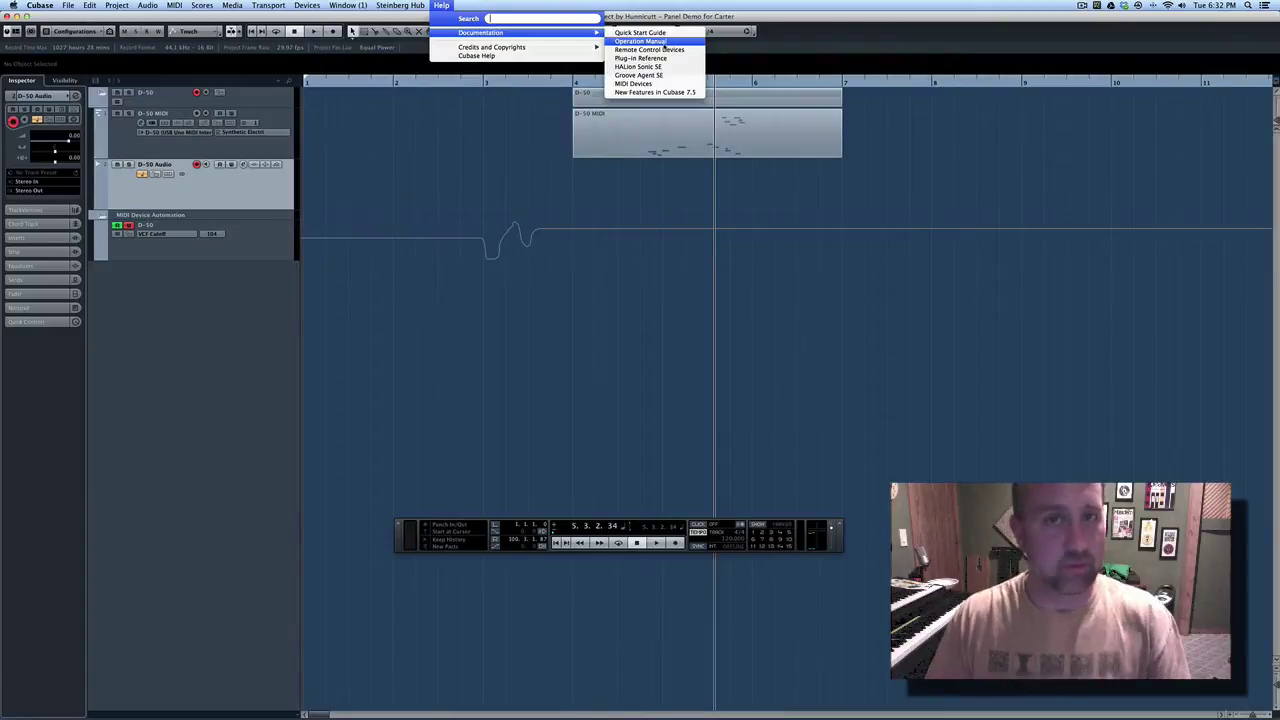
click(663, 45)
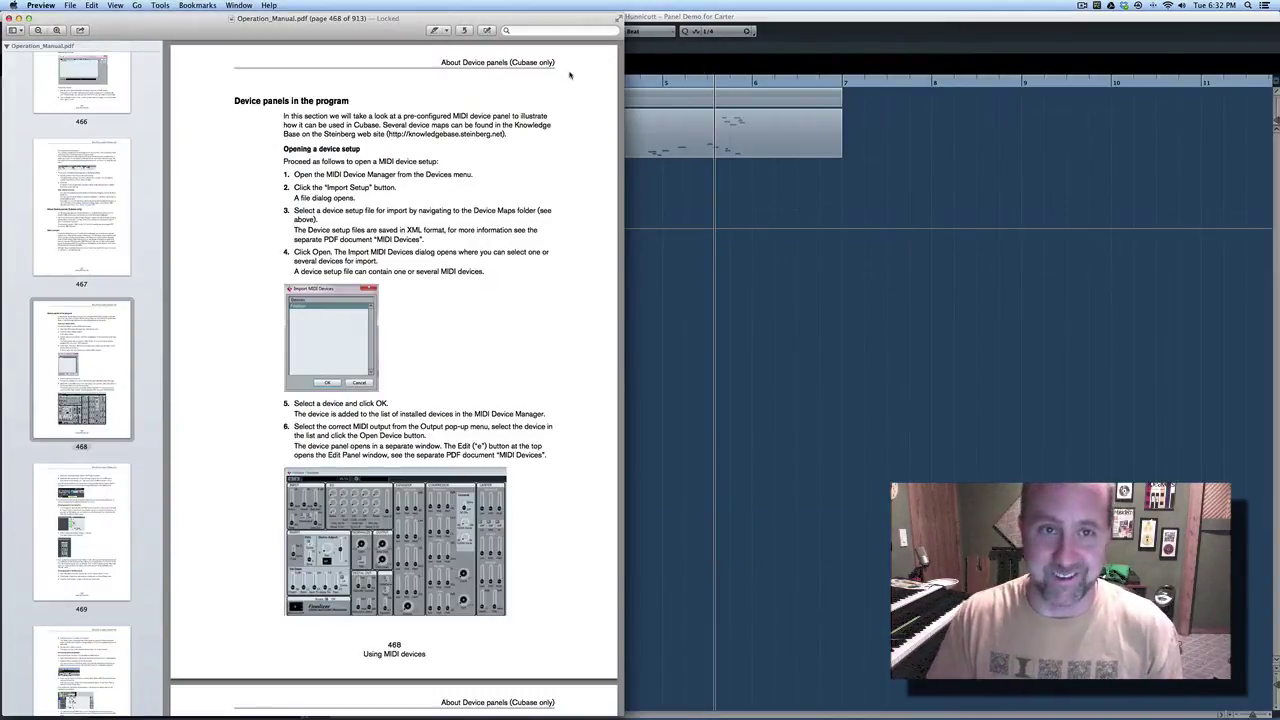
- Widen the Preview window and scroll to page 468, 'Device panels in the program'
drag(620, 338, 980, 355)
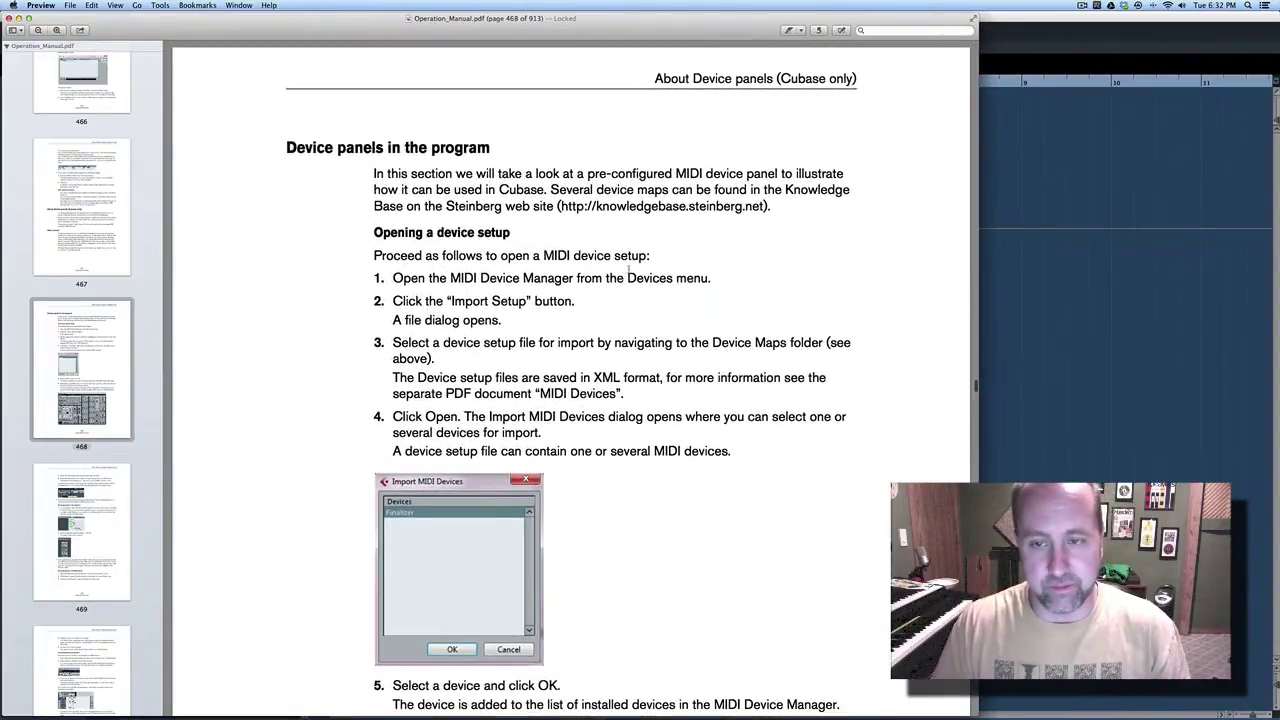
scroll(647, 263, down, 10)
scroll(647, 263, down, 5)
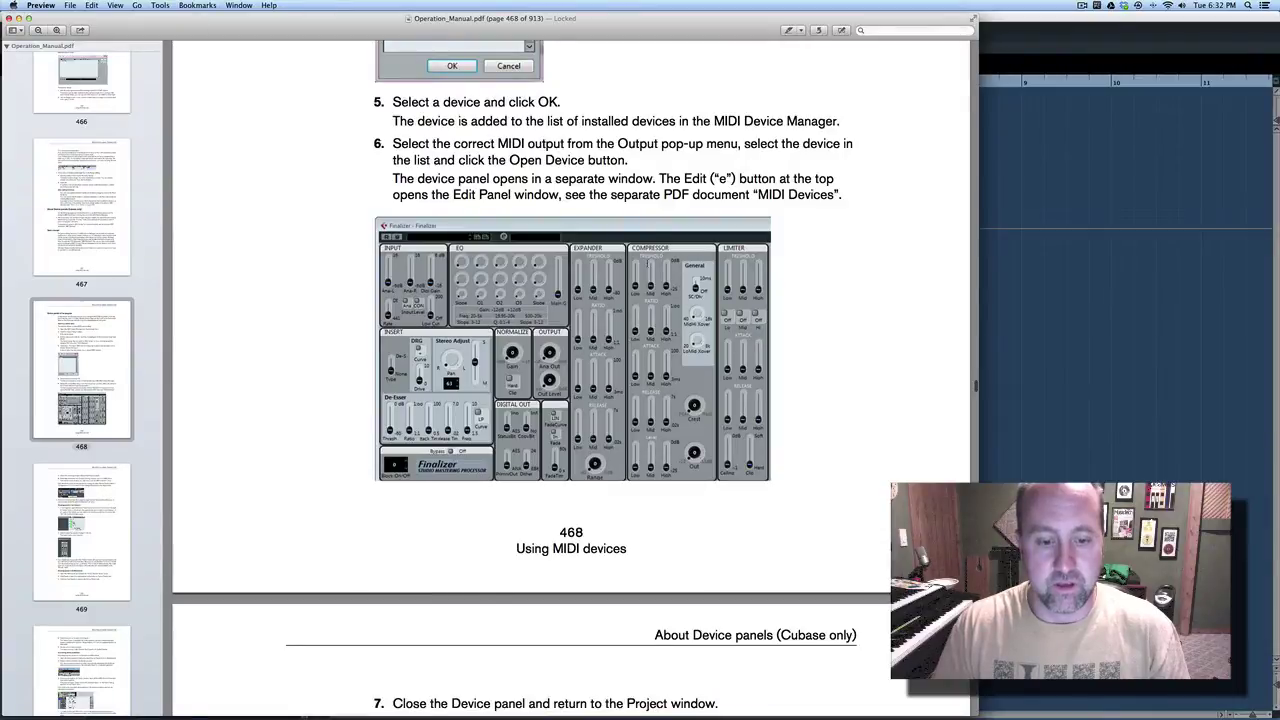
scroll(575, 378, up, 1)
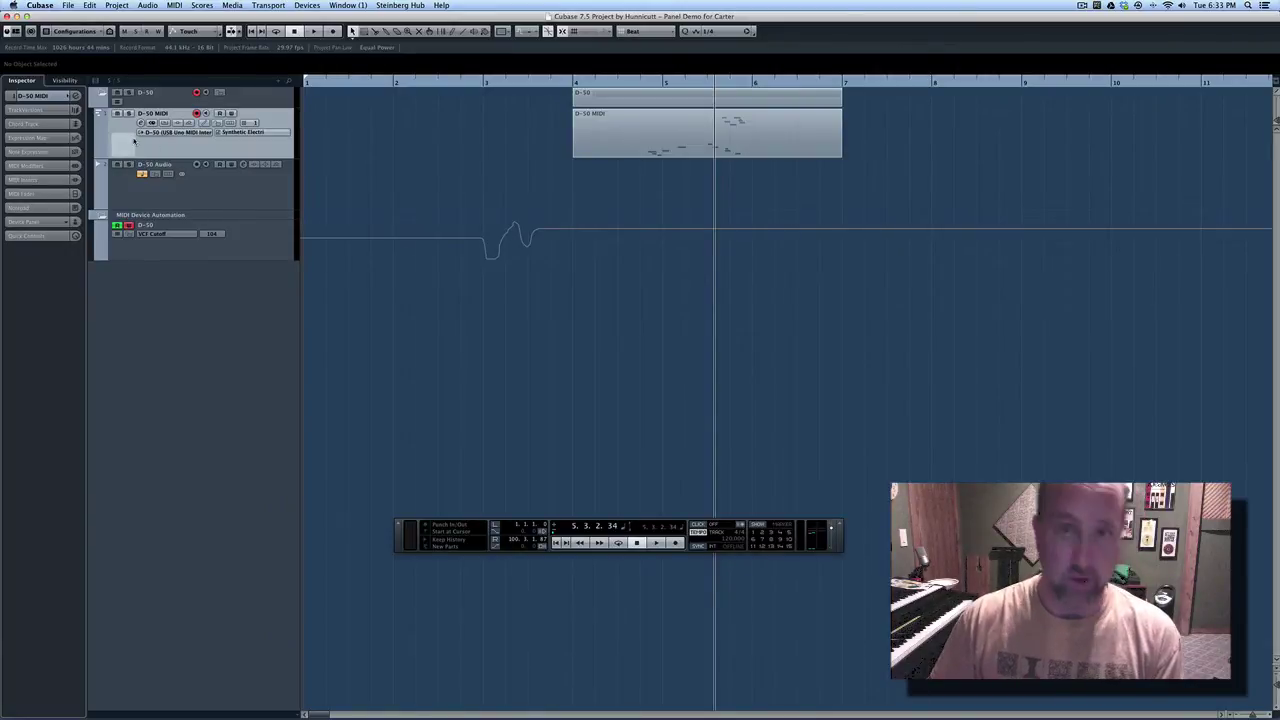
- Select the D-50 Audio track and open an enlarged track picture chooser
click(121, 195)
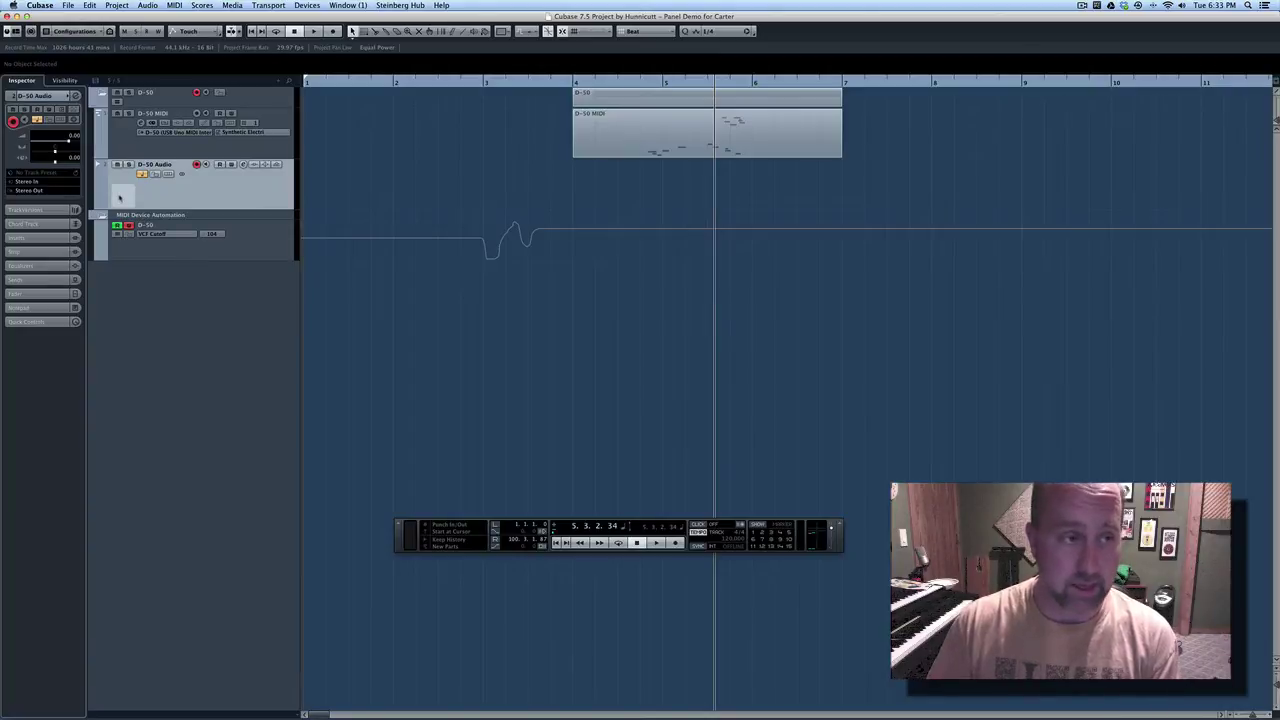
double_click(119, 197)
click(320, 134)
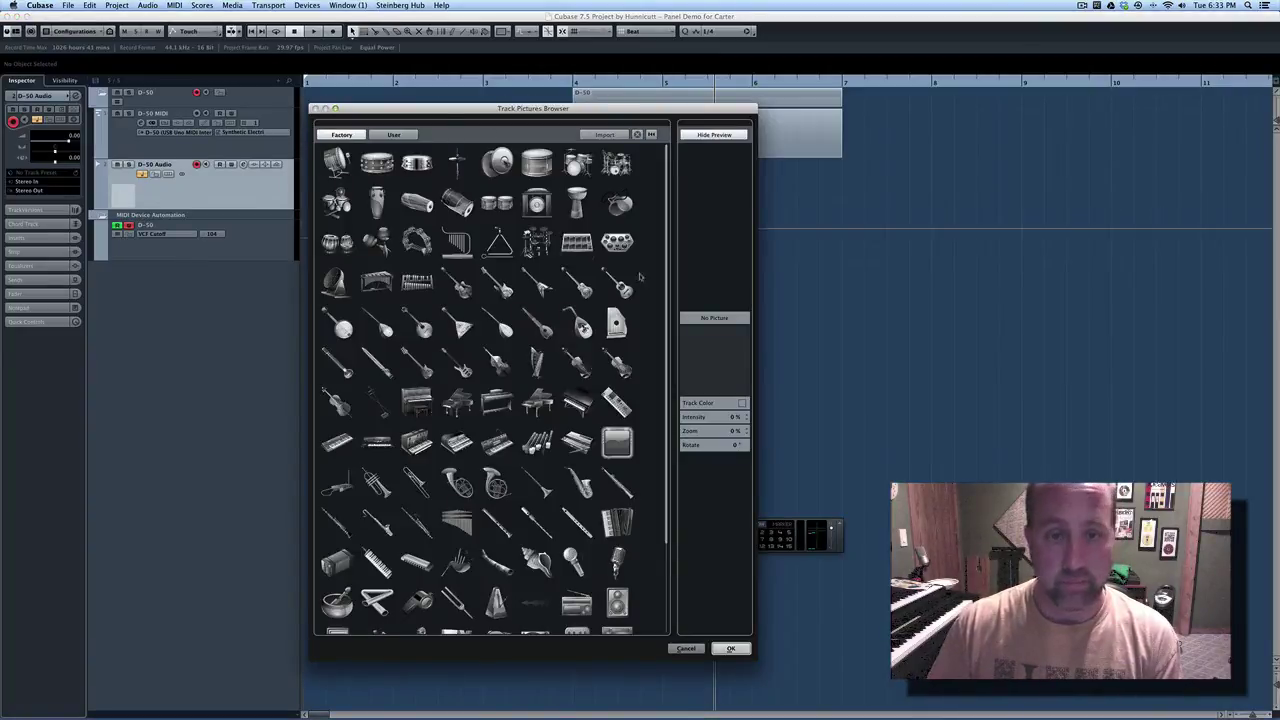
drag(755, 643, 1001, 644)
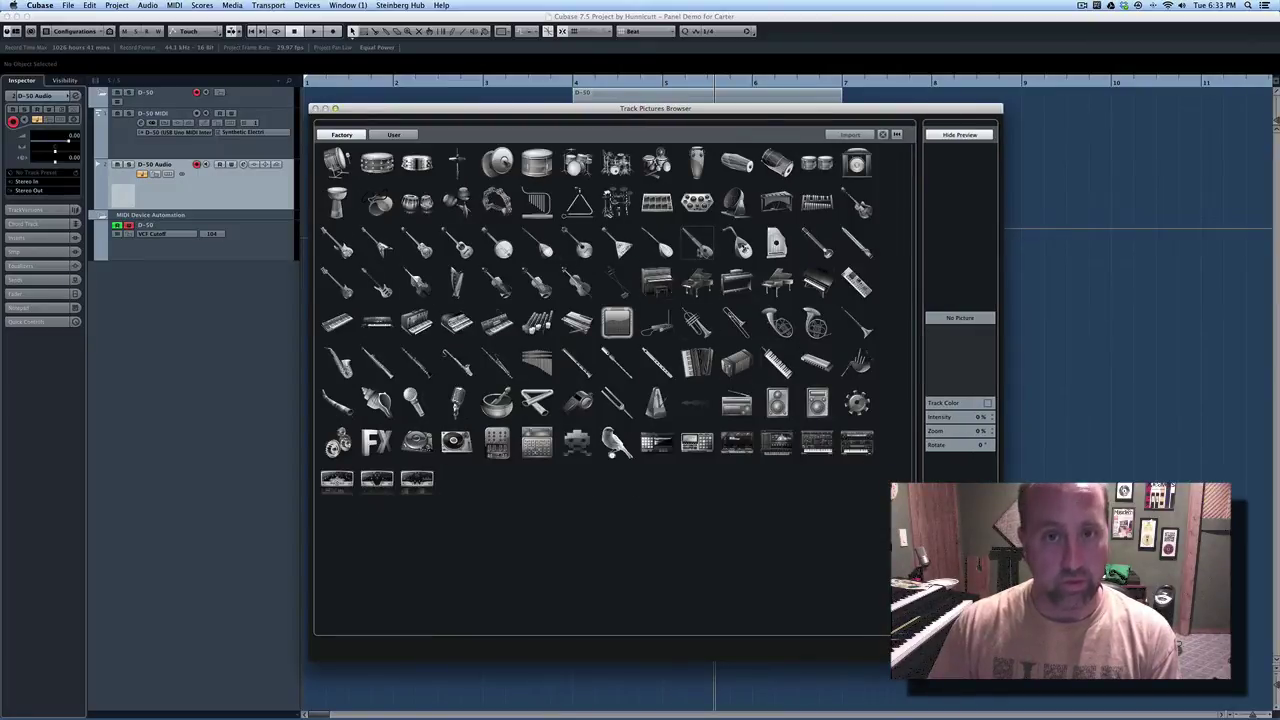
- Set the track picture to the D-50 keyboard image from the User pictures
click(391, 134)
key(Right)
key(Right)
key(Right)
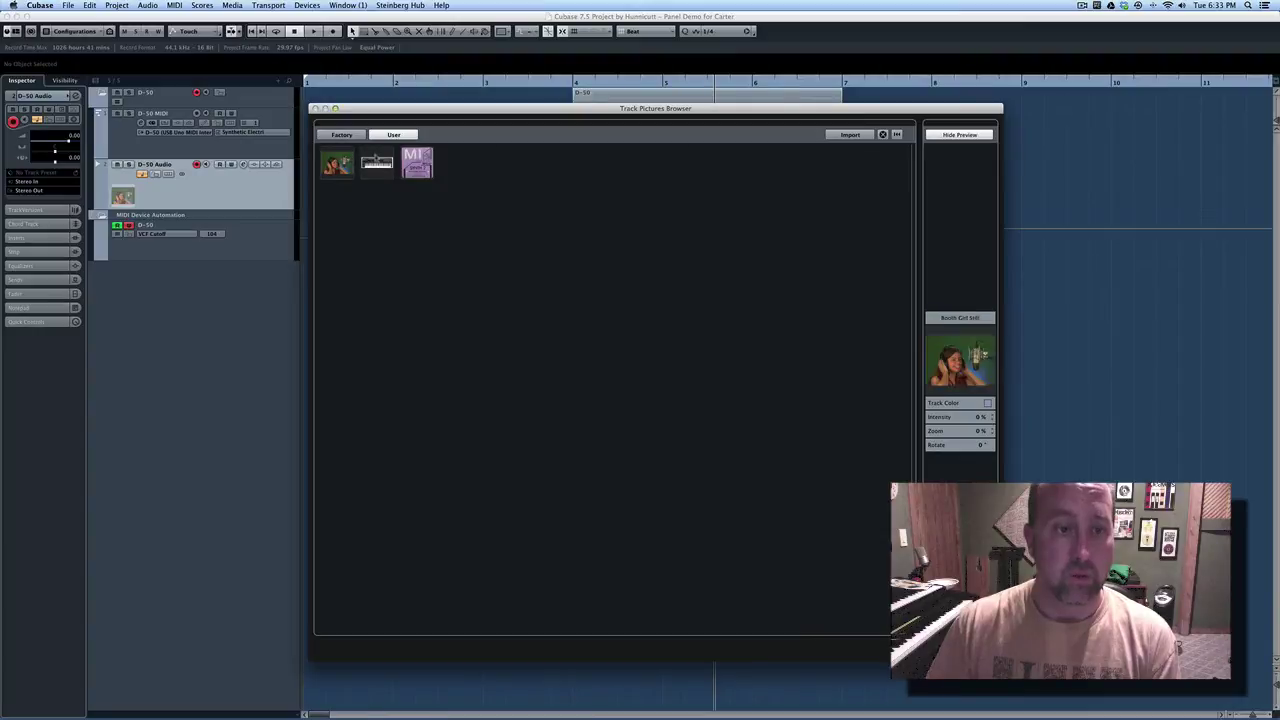
key(Right)
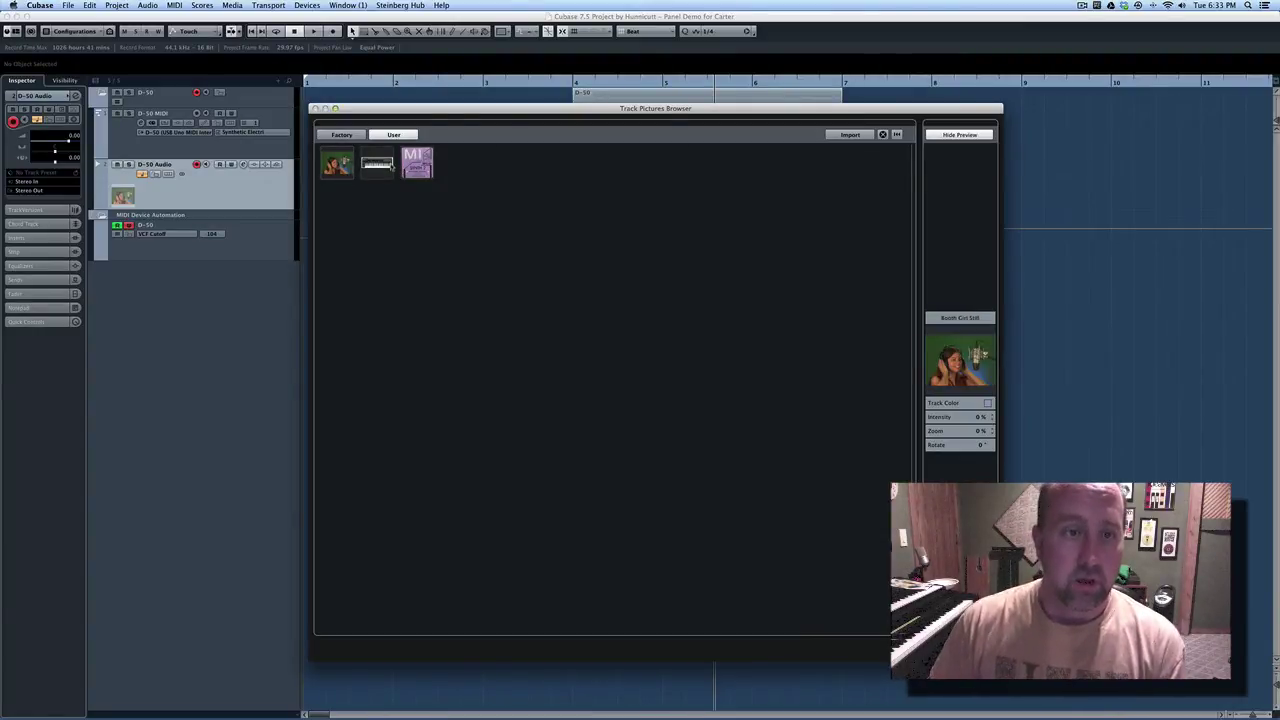
key(Right)
key(Right)
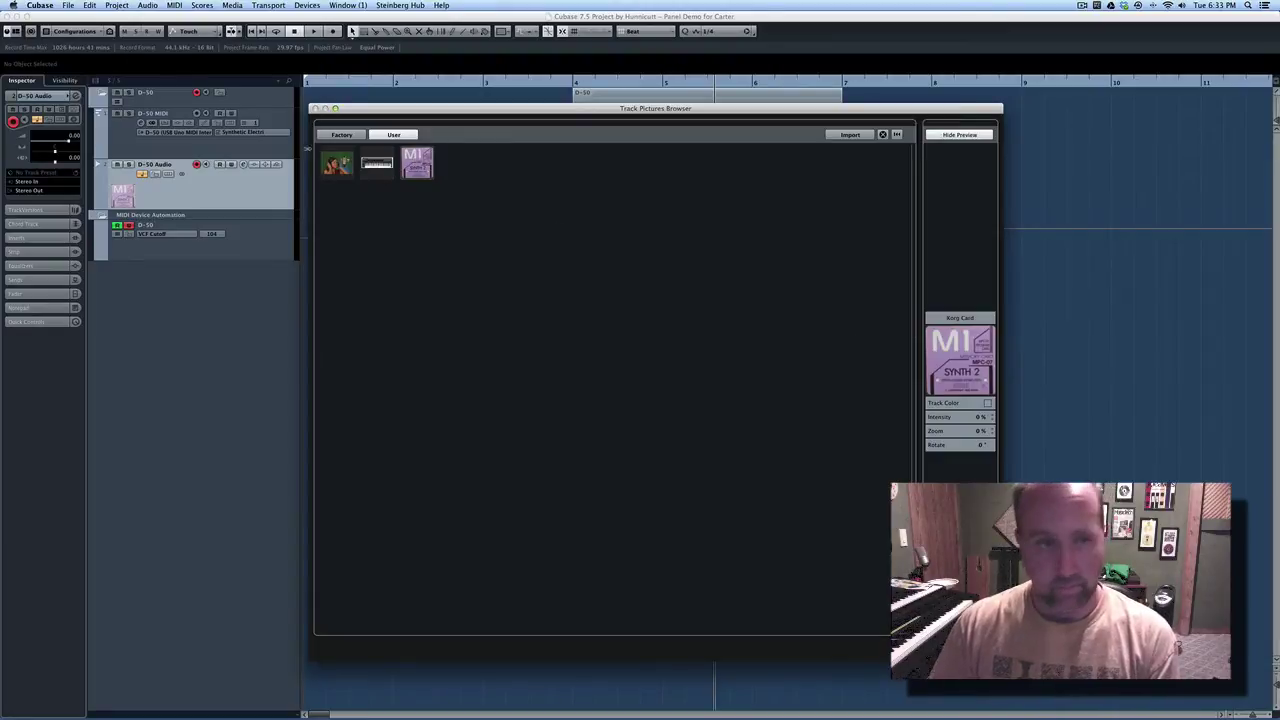
key(Left)
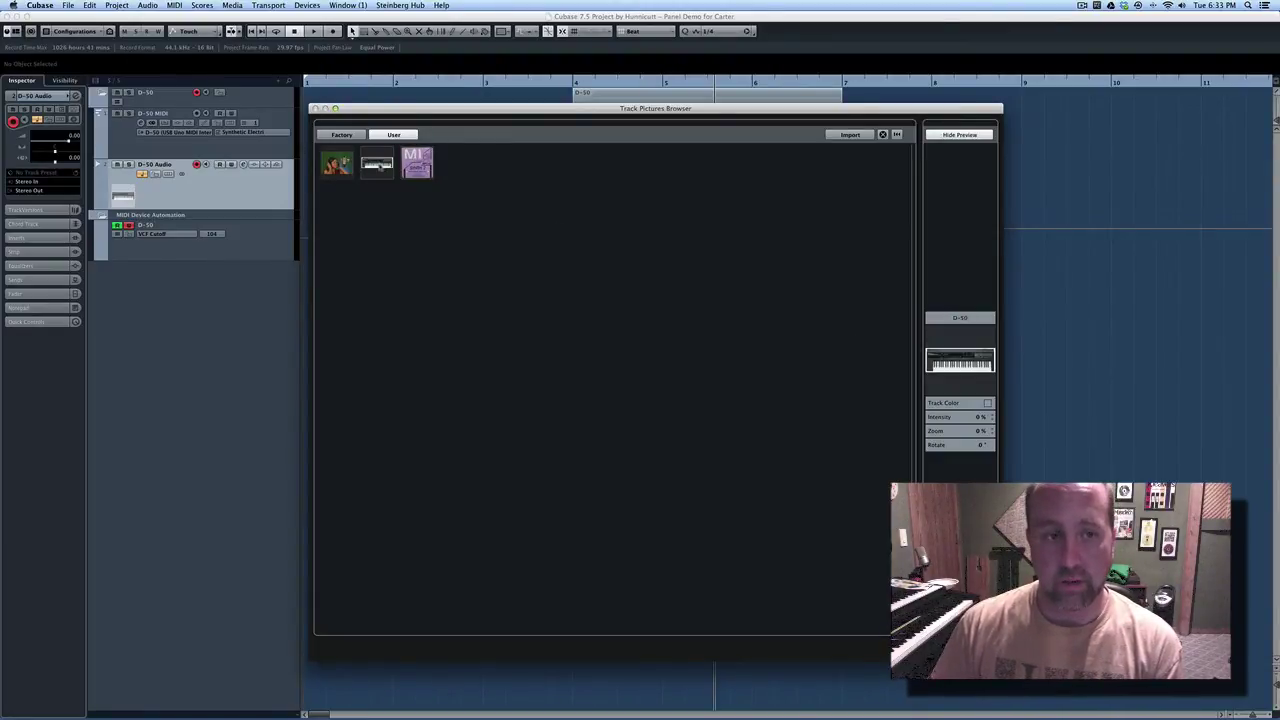
key(Return)
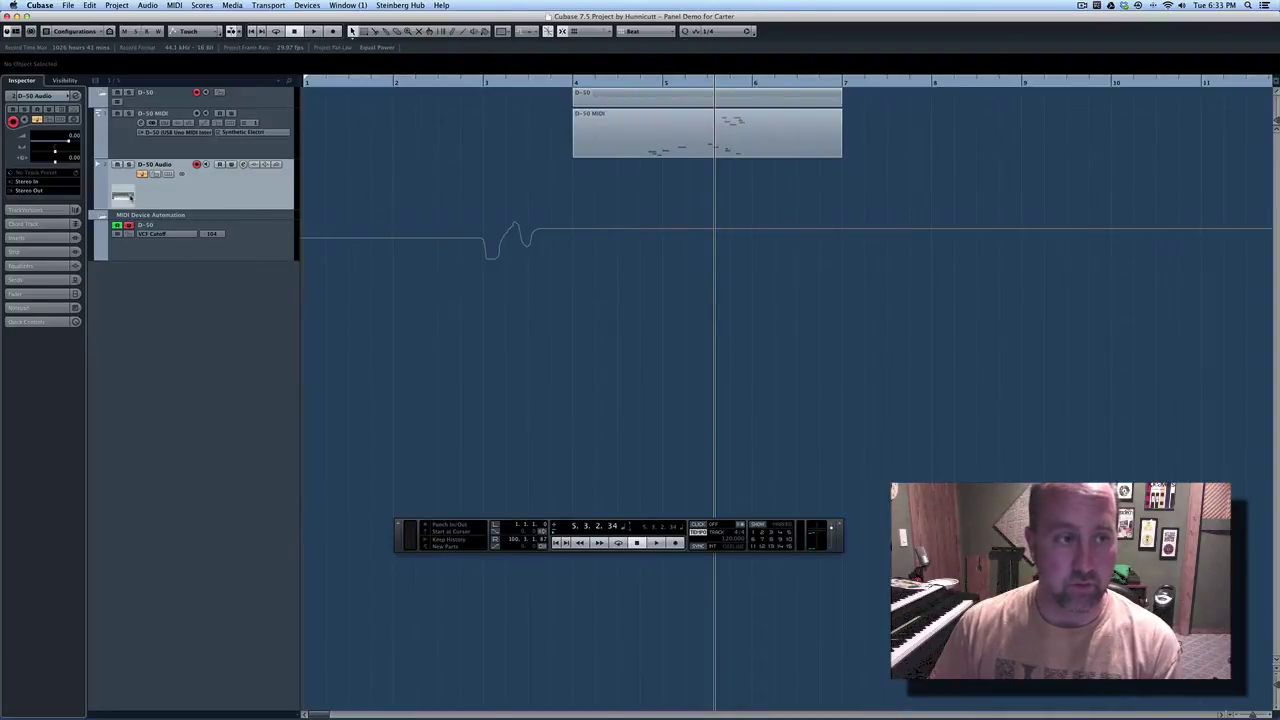
- Zoom the D-50 Audio track picture to 75% and pan it to show the D-50 logo
double_click(124, 197)
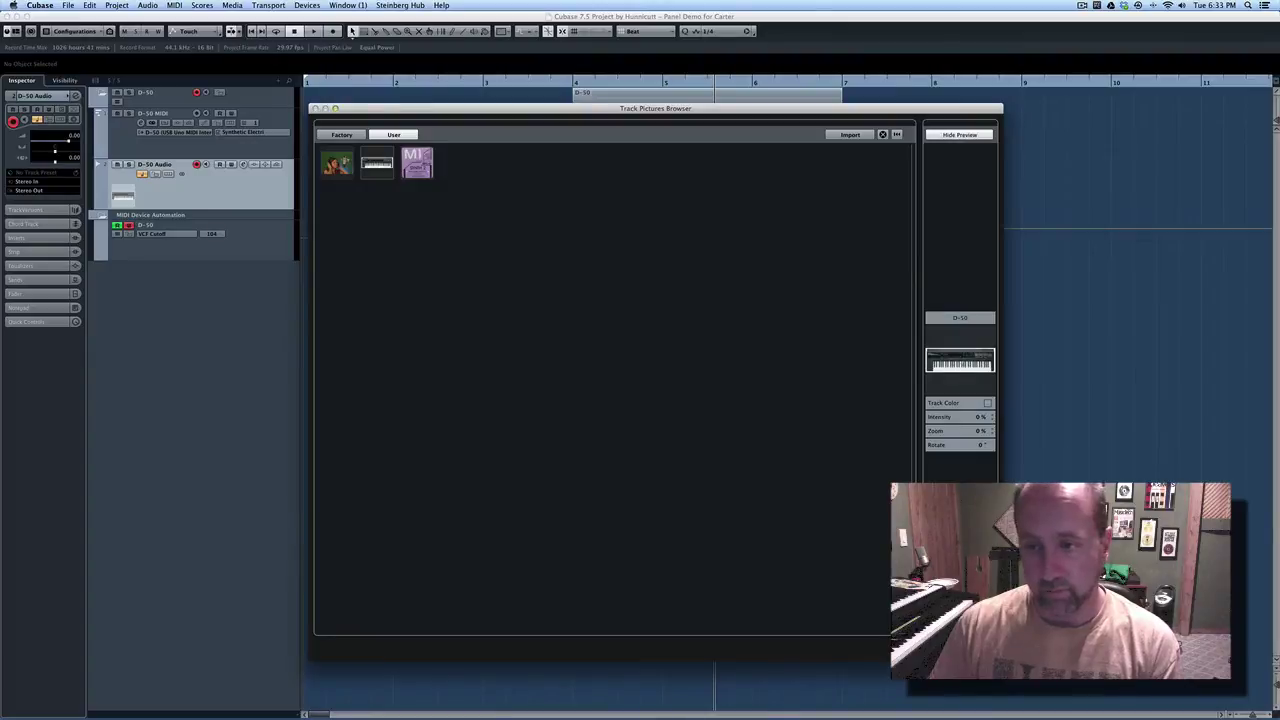
click(947, 136)
click(951, 134)
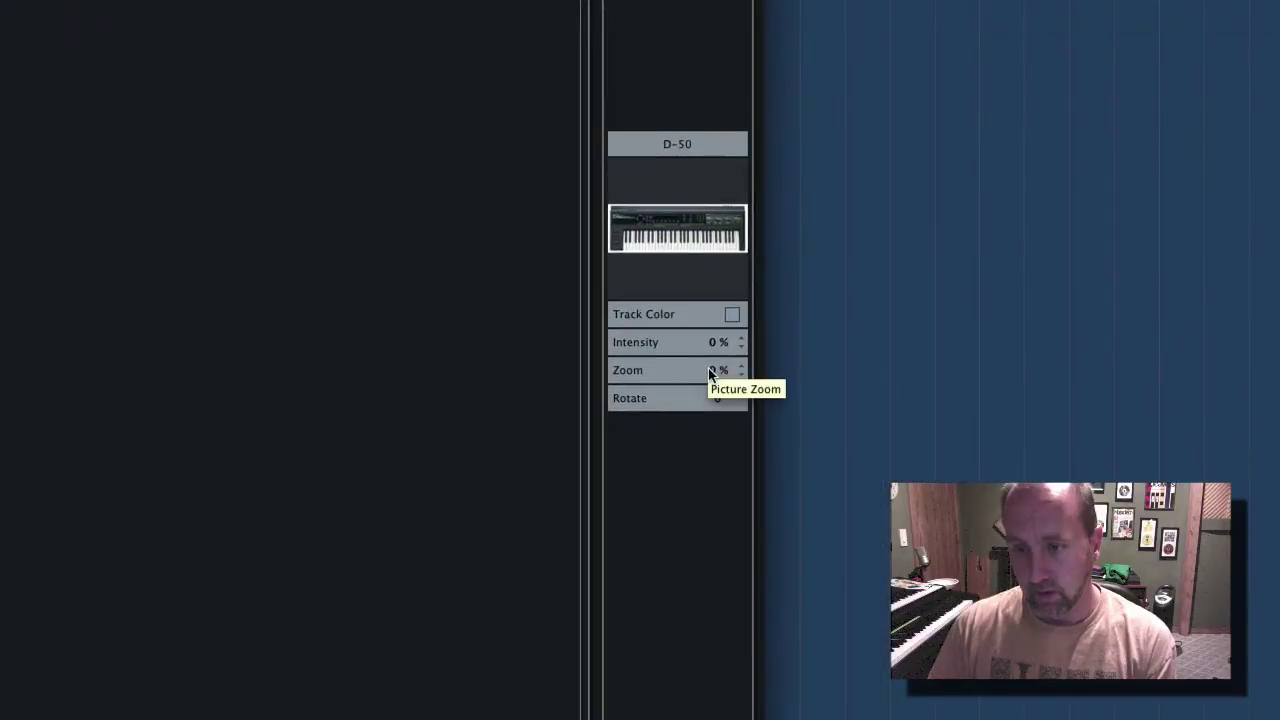
click(977, 430)
text(75)
key(Return)
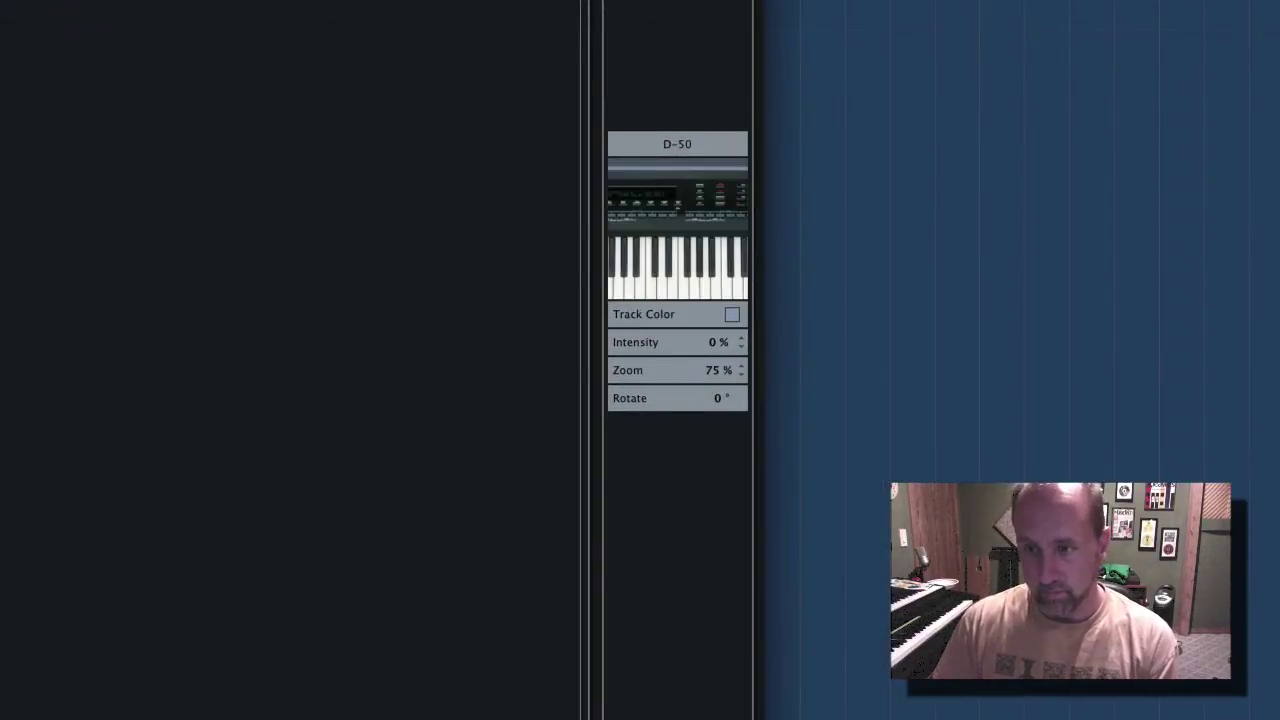
drag(640, 275, 826, 266)
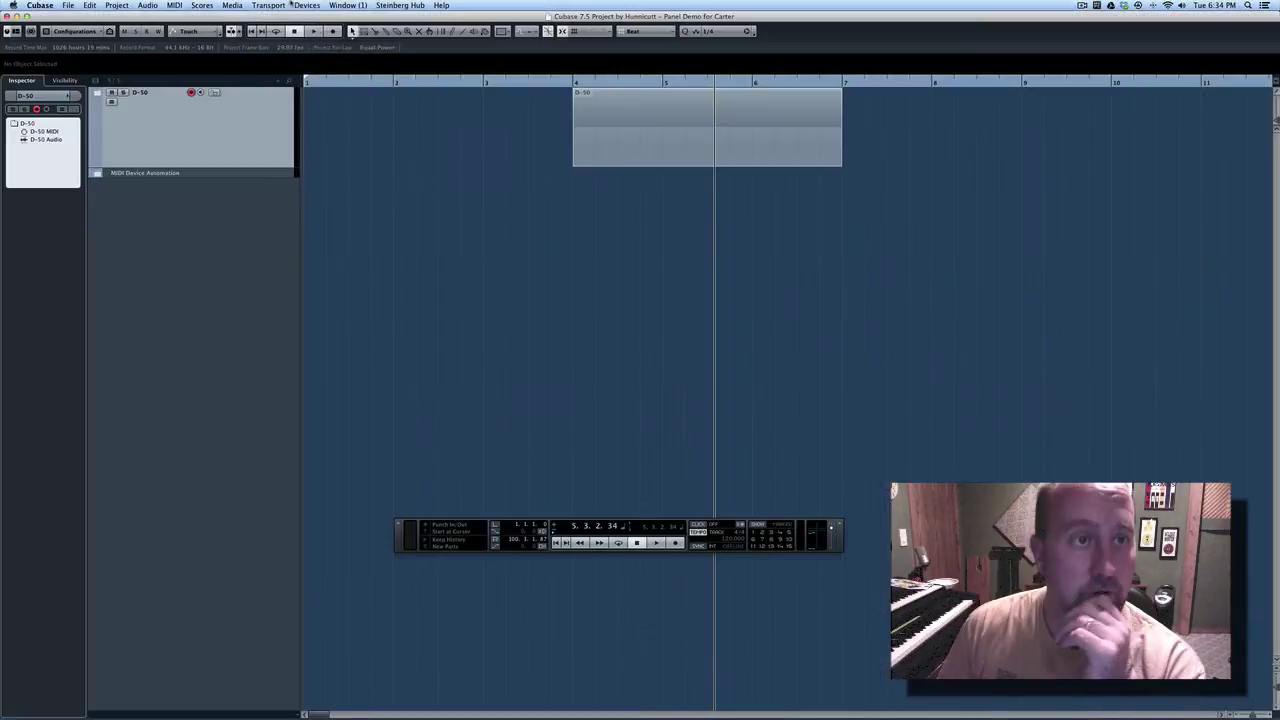
- Open the D-50 device panel for editing from the MIDI Device Manager
click(790, 15)
mouse_move(305, 6)
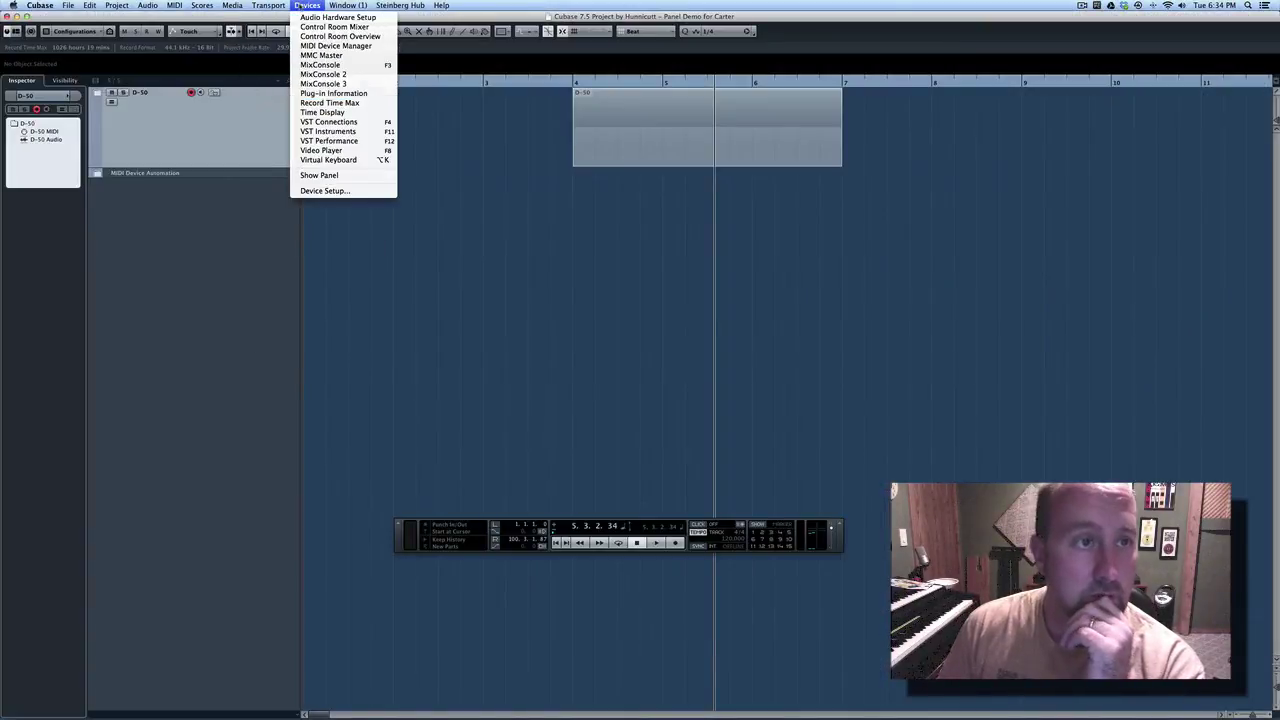
click(336, 46)
click(469, 256)
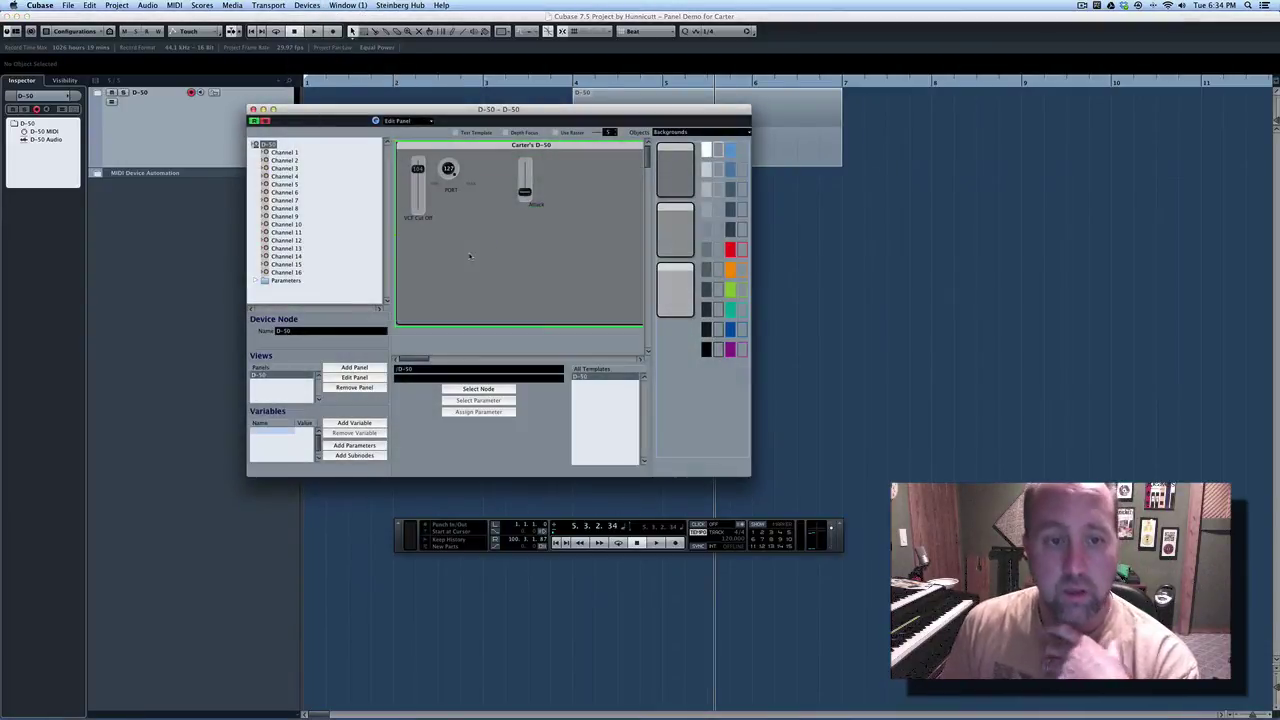
- Import D-50.jpg as a bitmap and place it below the faders and knob
right_click(469, 256)
click(512, 301)
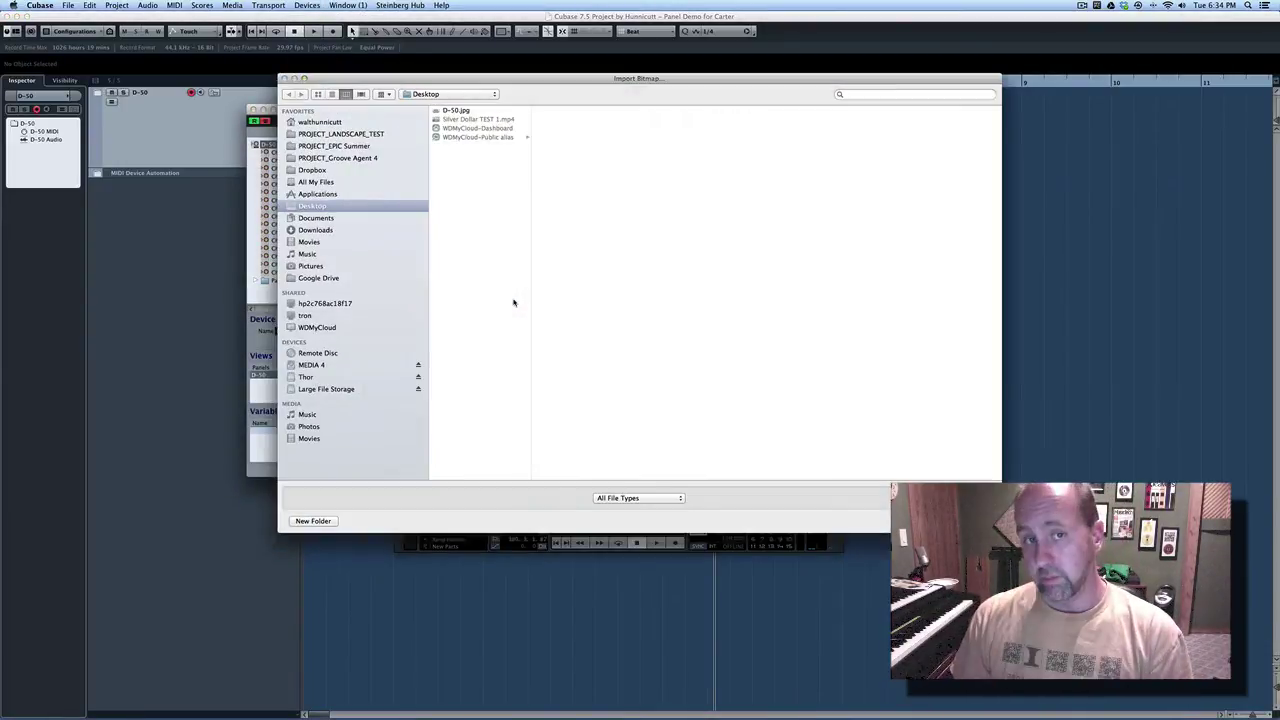
click(440, 112)
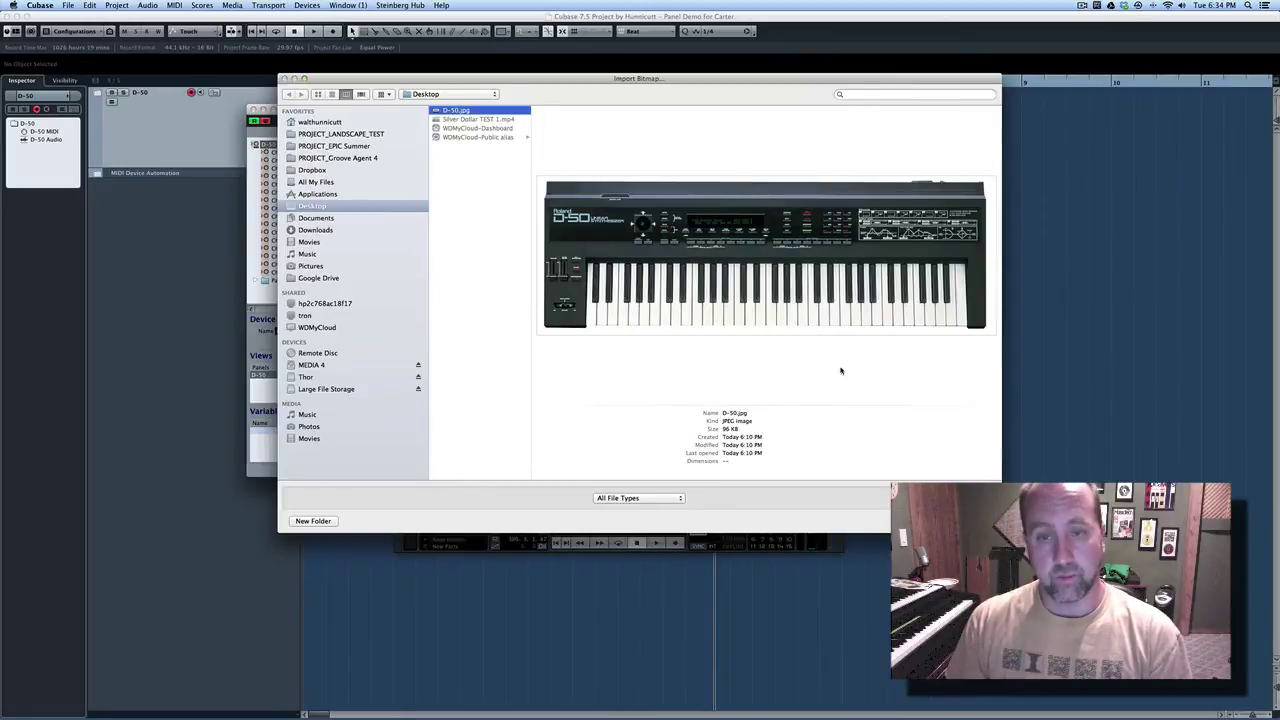
key(Return)
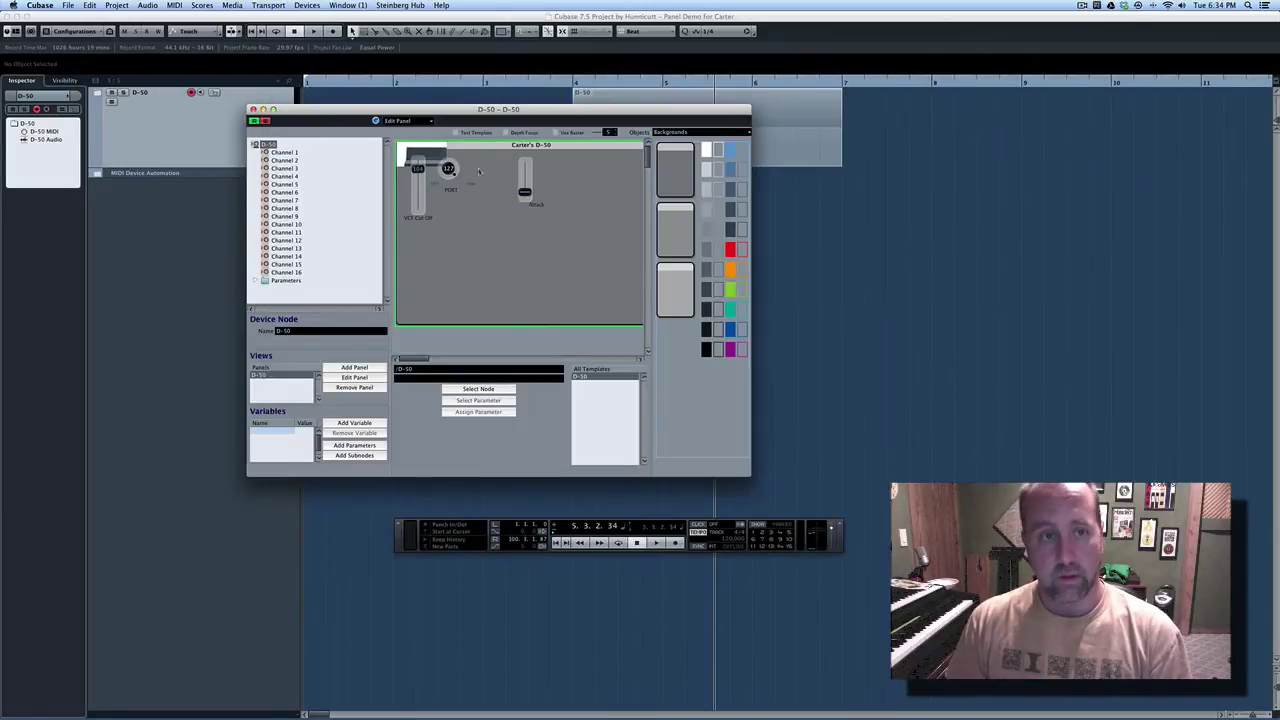
click(436, 153)
drag(447, 168, 637, 323)
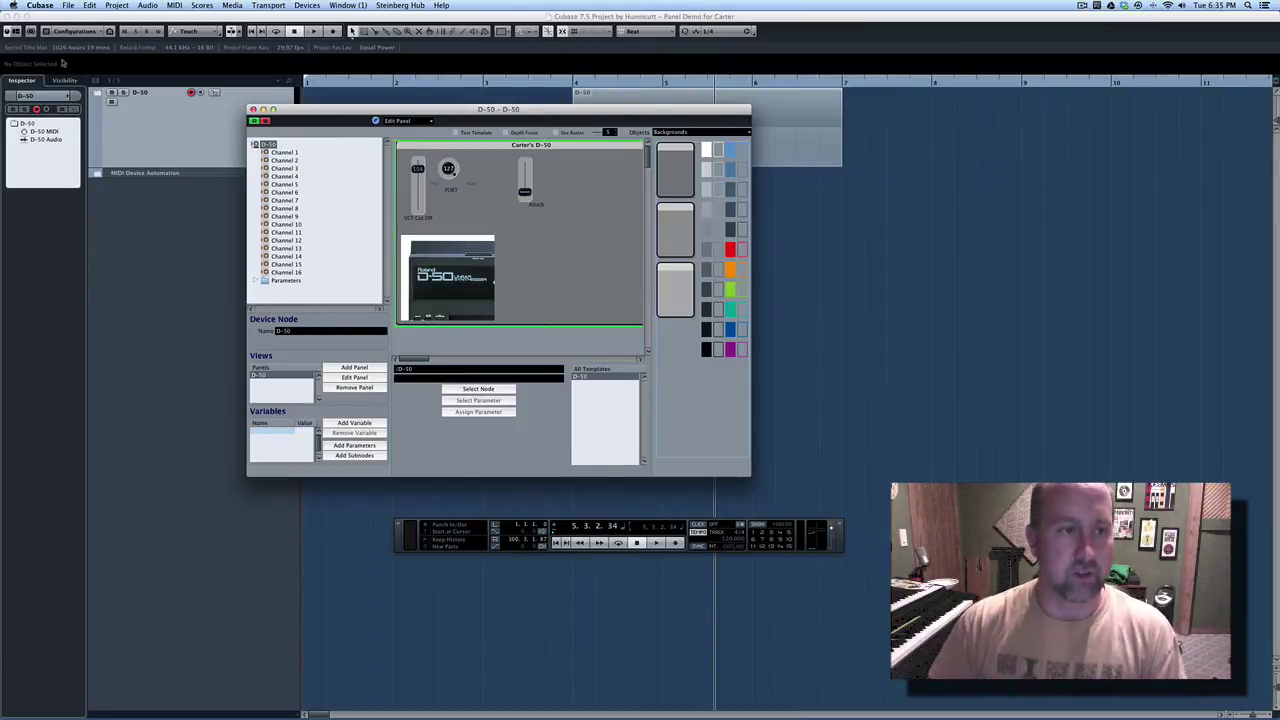
- Close the D-50 panel editor, saving the panel changes
click(253, 108)
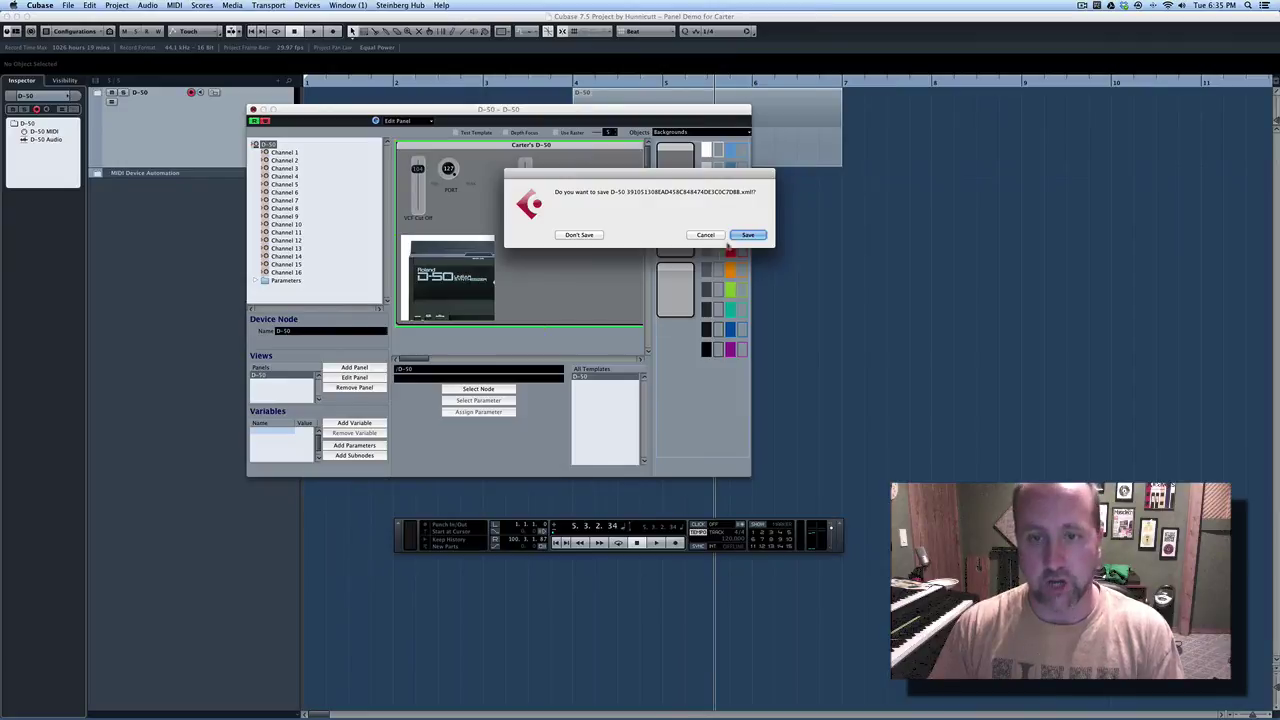
click(748, 235)
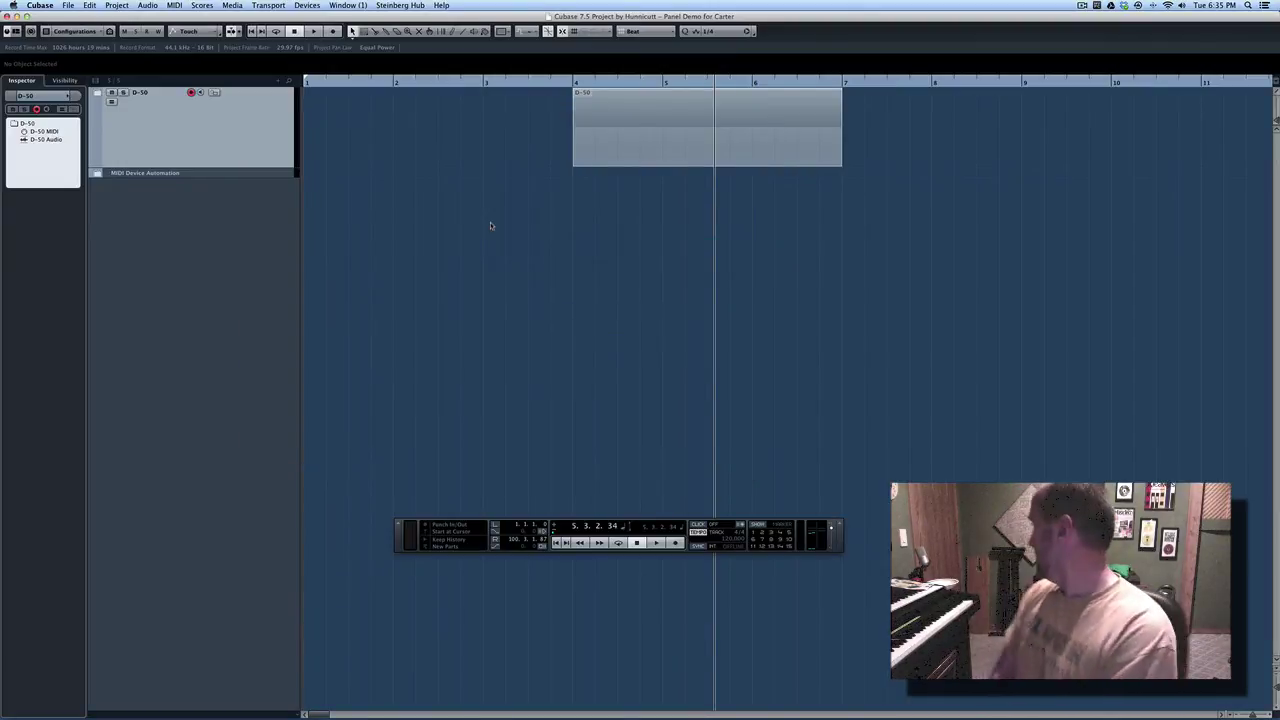